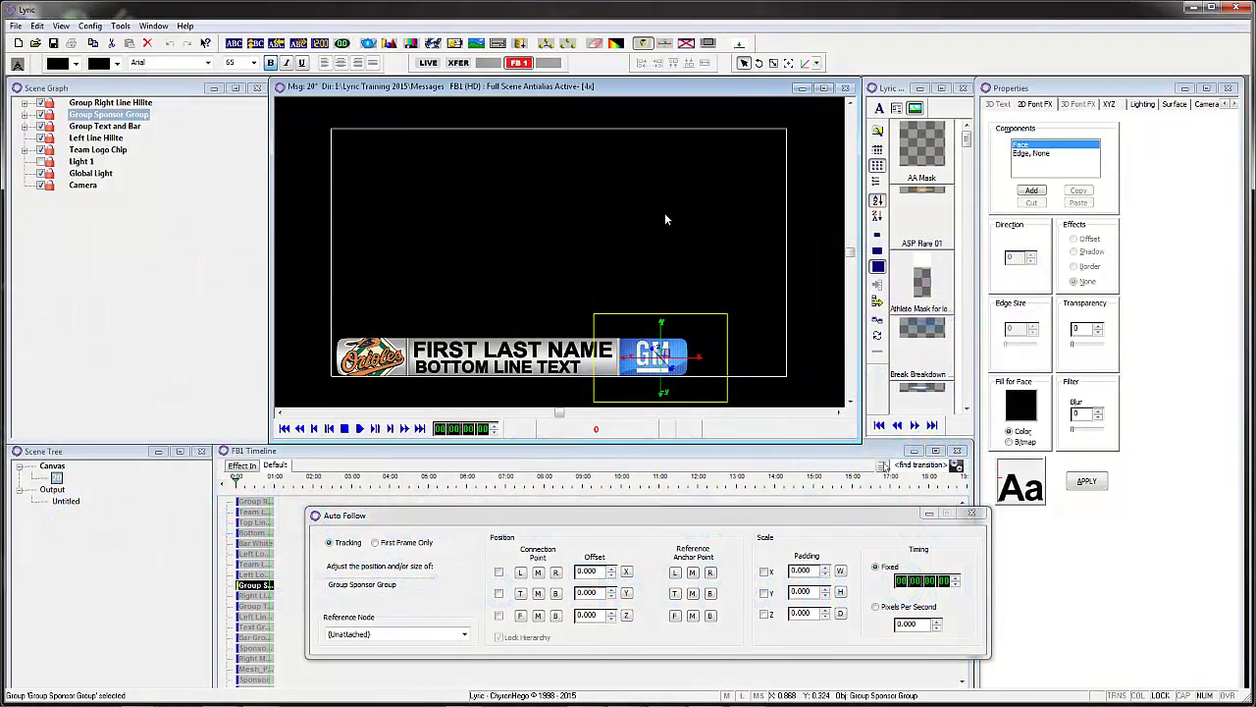
- Load example message 1 and scrub through its text bar's animate-in
key(1)
key(Return)
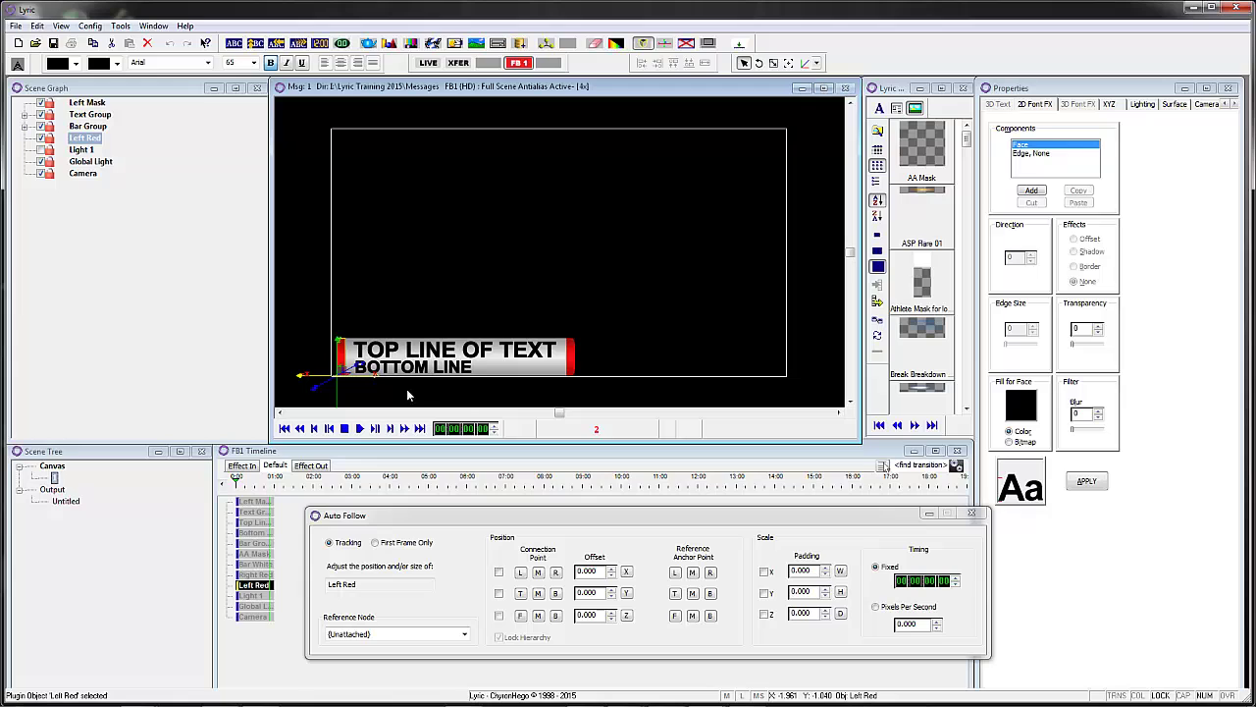
click(243, 481)
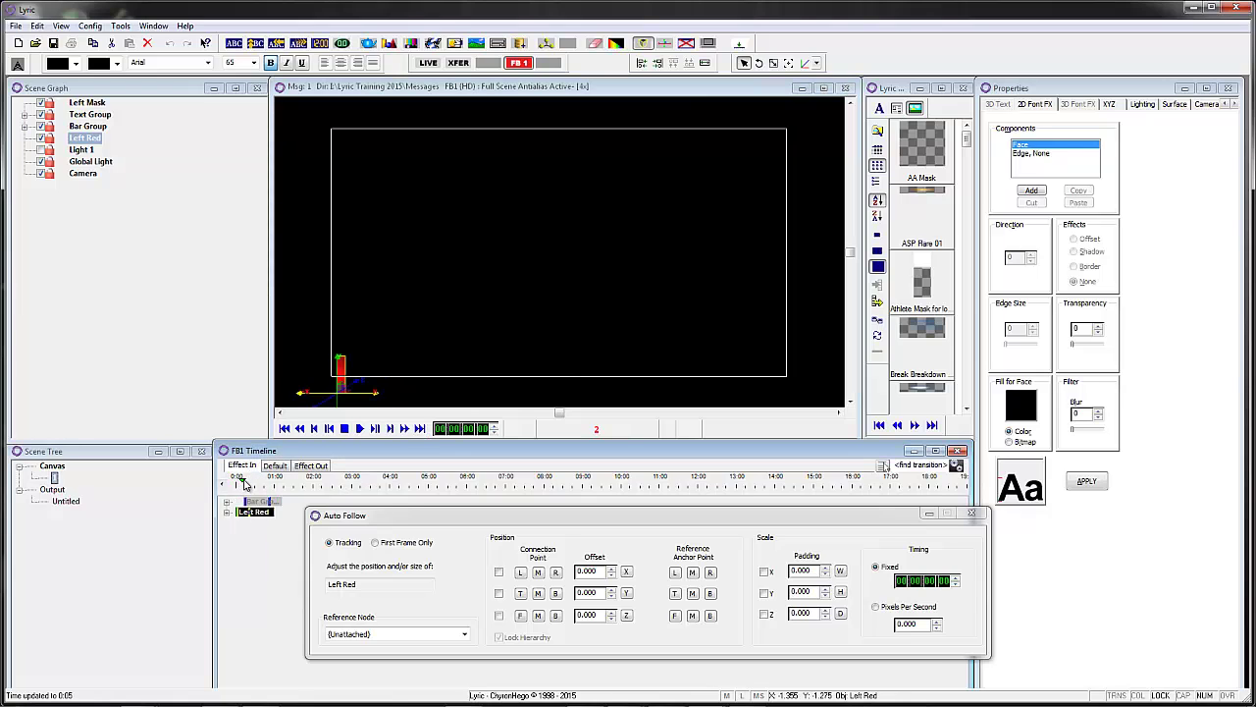
drag(245, 483, 265, 487)
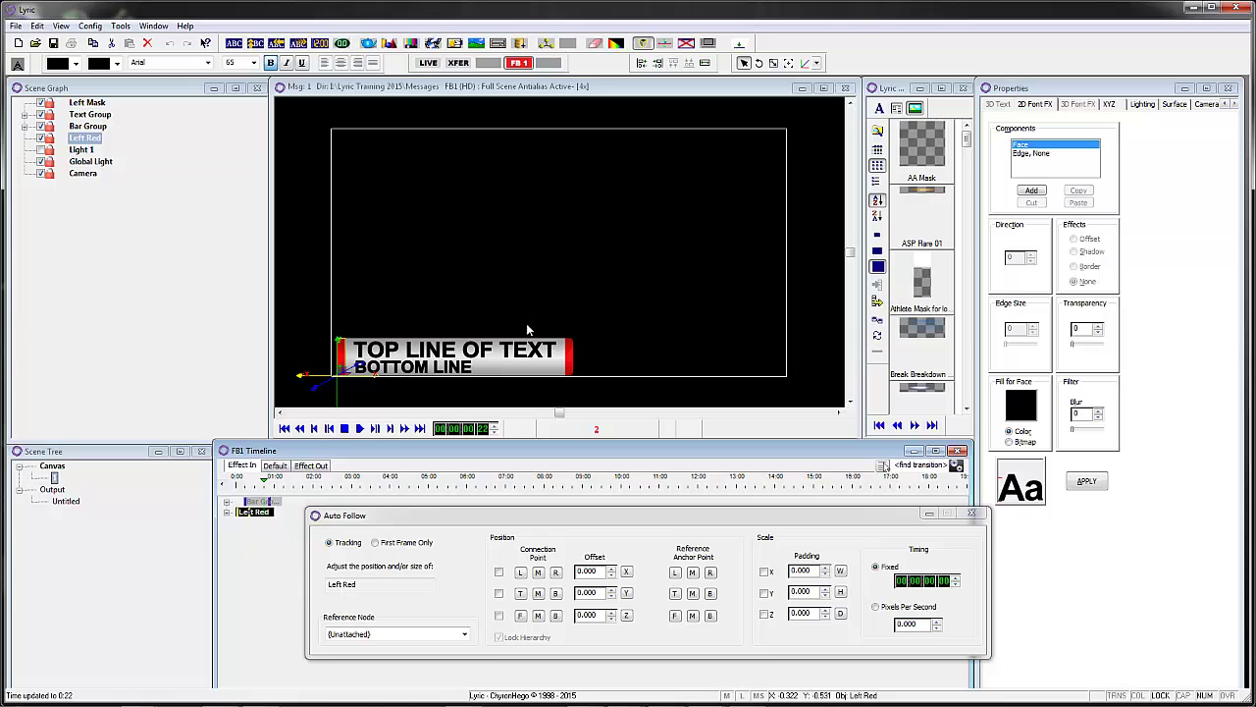
click(276, 467)
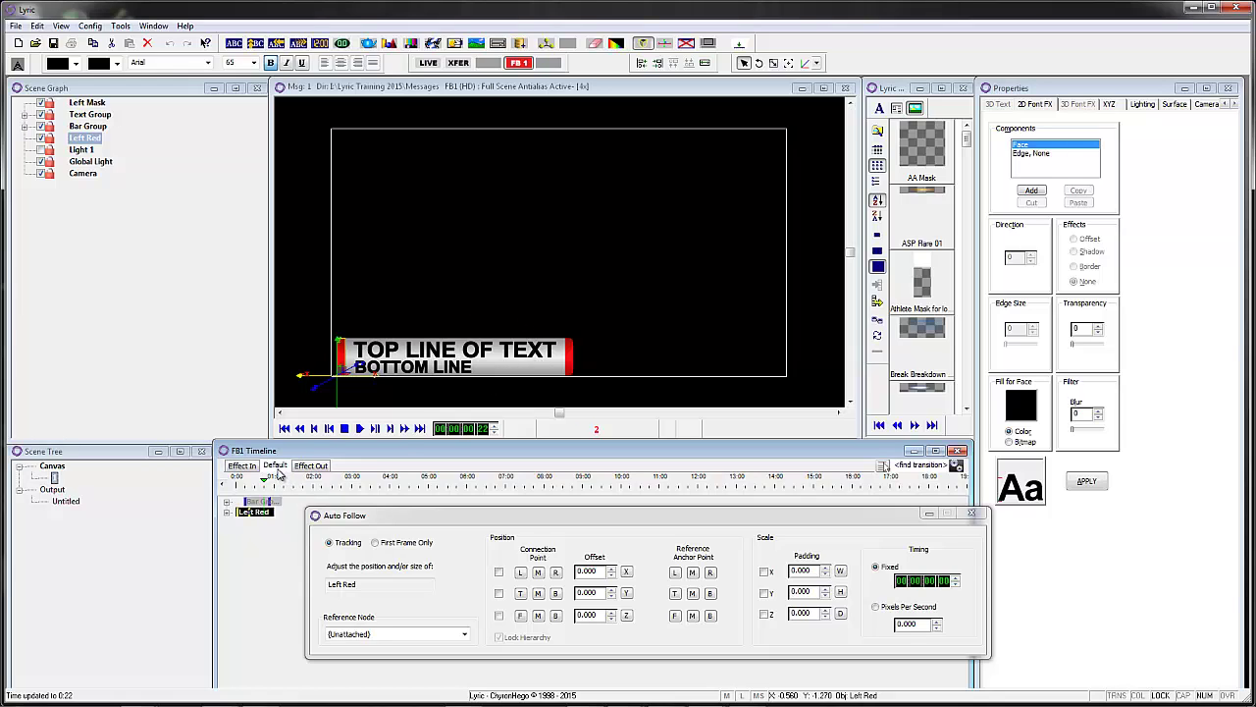
- Load example message 10 and preview its text bar animate-in
key(ctrl+s)
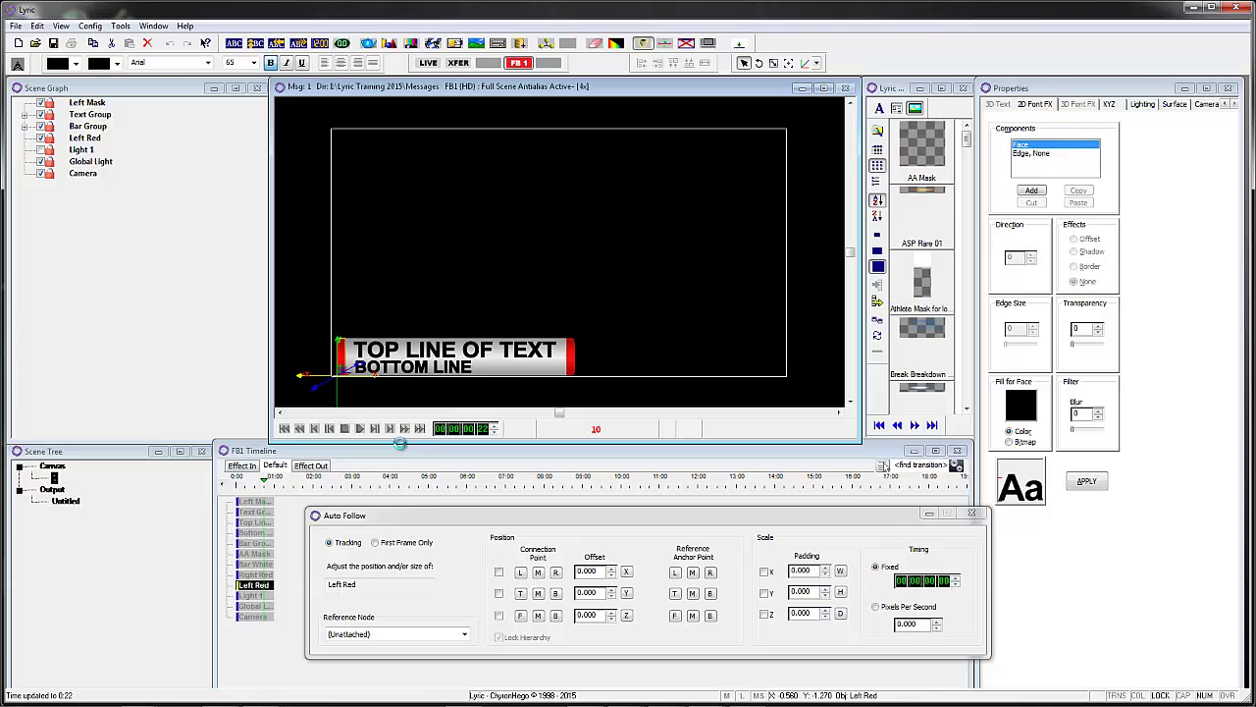
click(242, 465)
mouse_move(240, 484)
mouse_down()
mouse_move(272, 488)
mouse_move(235, 485)
mouse_up()
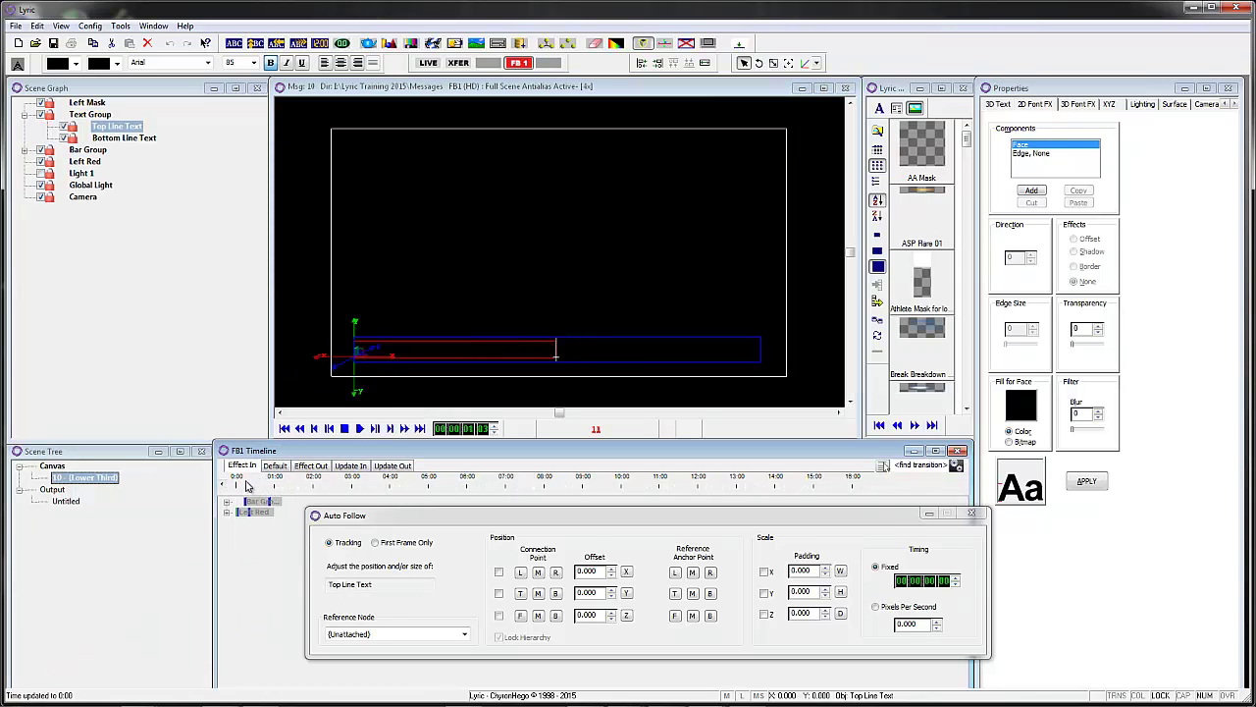
click(393, 465)
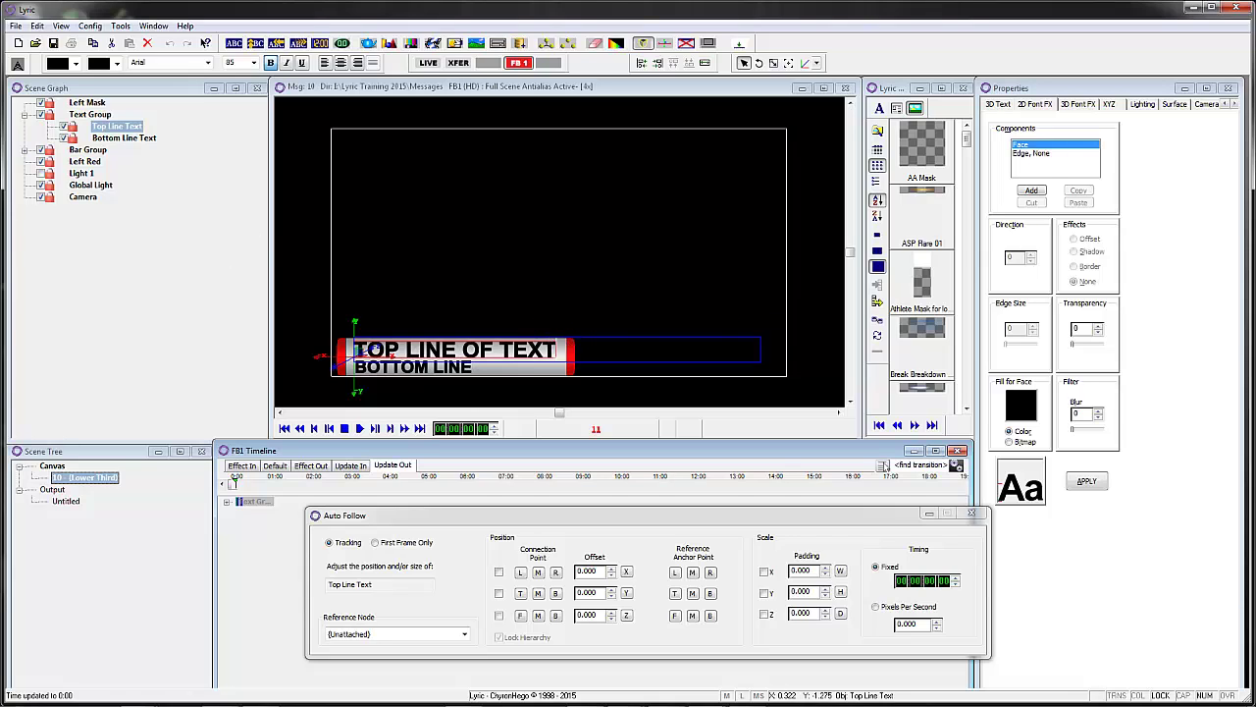
- Recall message 20, the Orioles lower third, and scrub it to its resting state
click(556, 90)
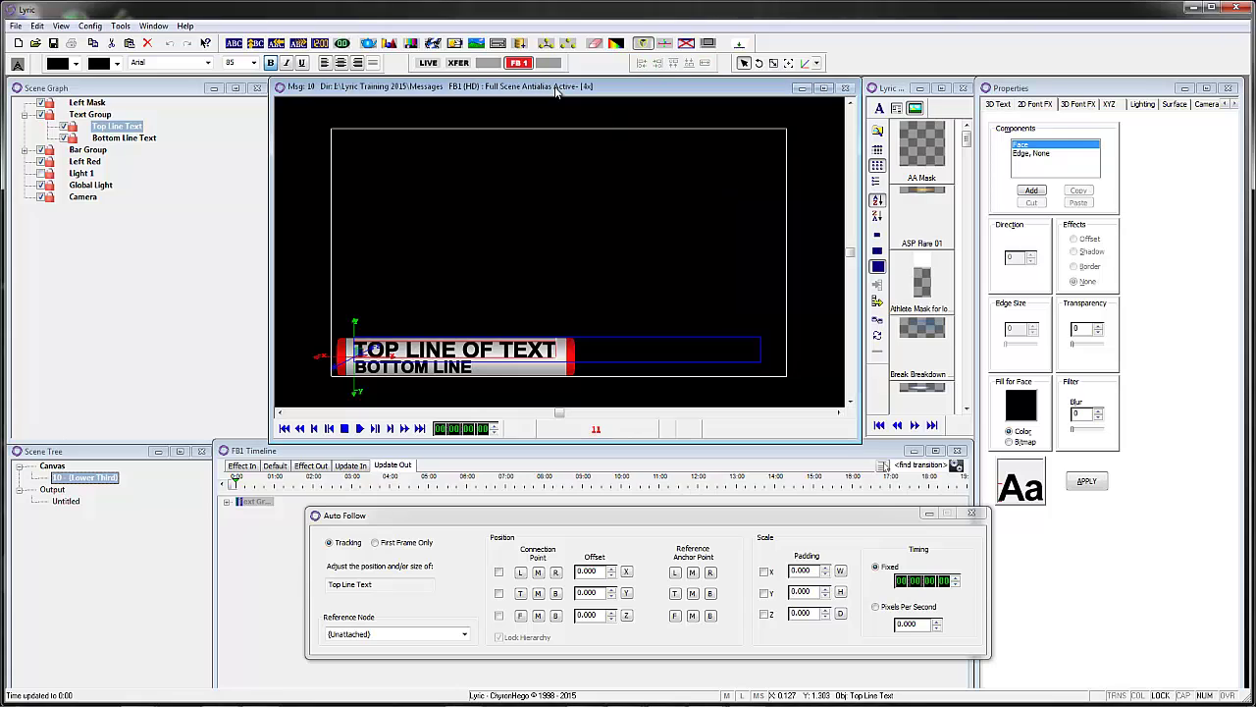
text(20)
key(Return)
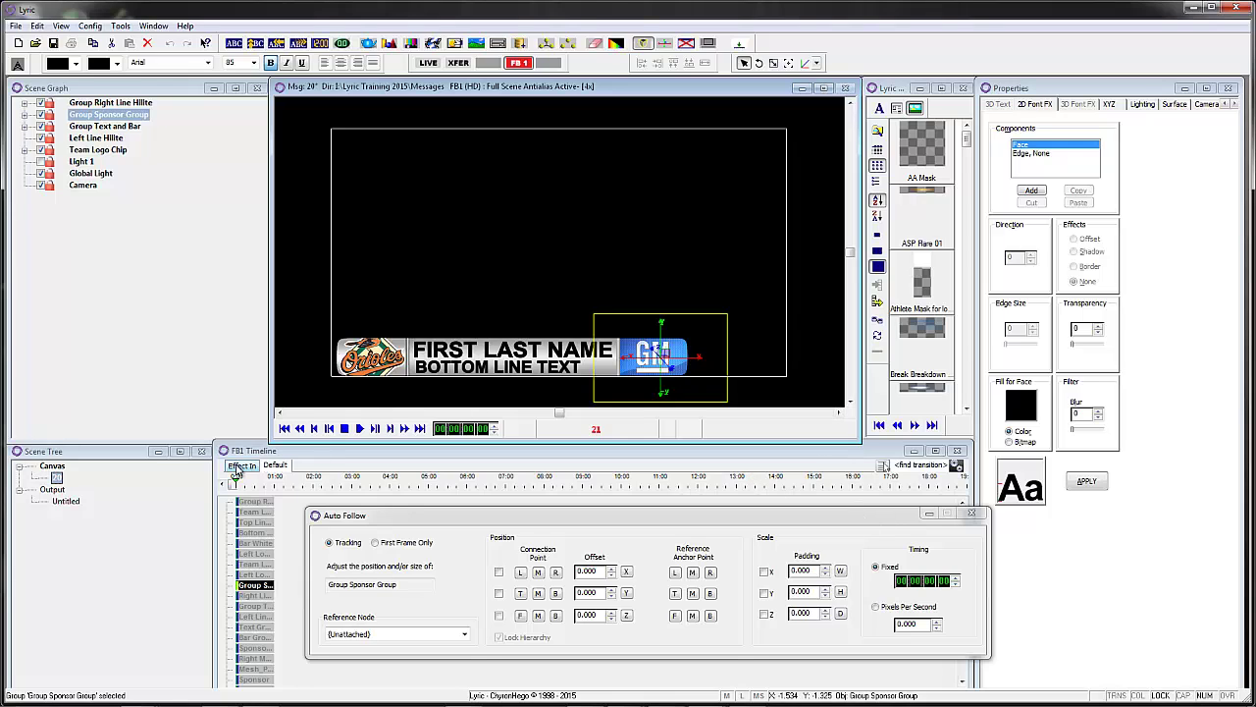
click(276, 466)
mouse_move(237, 484)
mouse_down()
mouse_move(259, 484)
mouse_move(236, 485)
mouse_up()
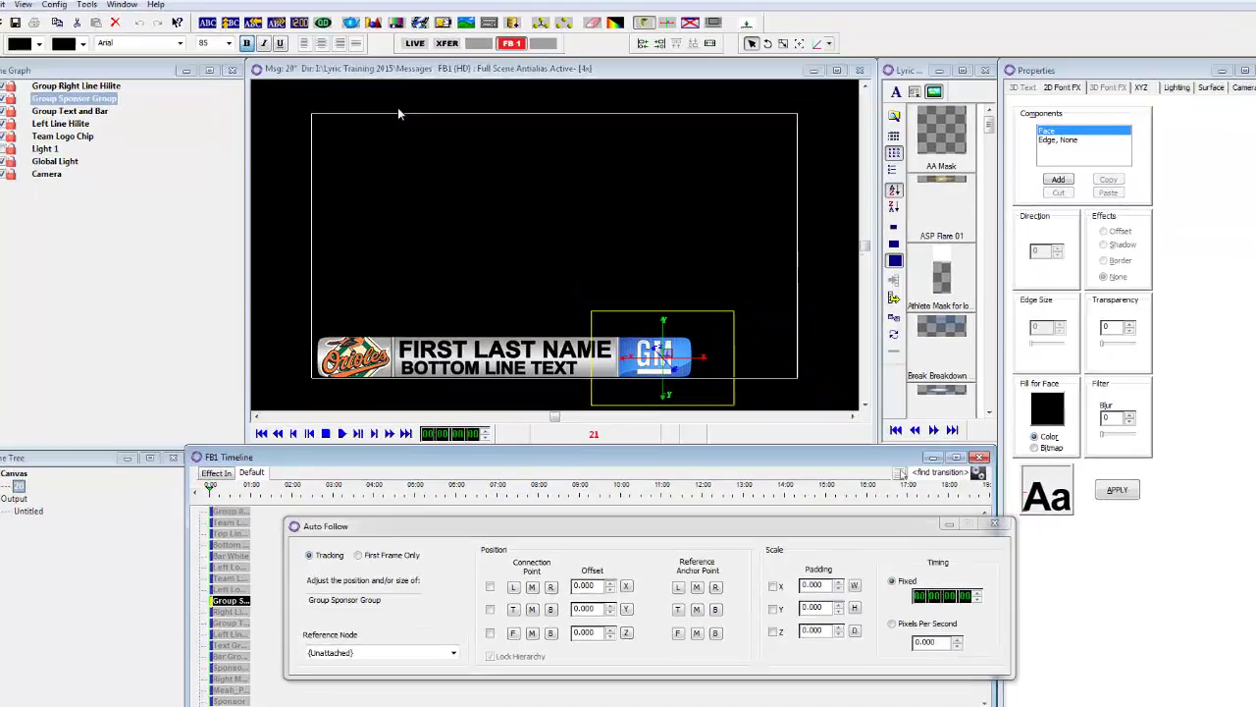
- Replace the bottom line with 'ASDASDASDASDADASDASDASDASD' and preview the stretched bar animating in
text(ASDAS)
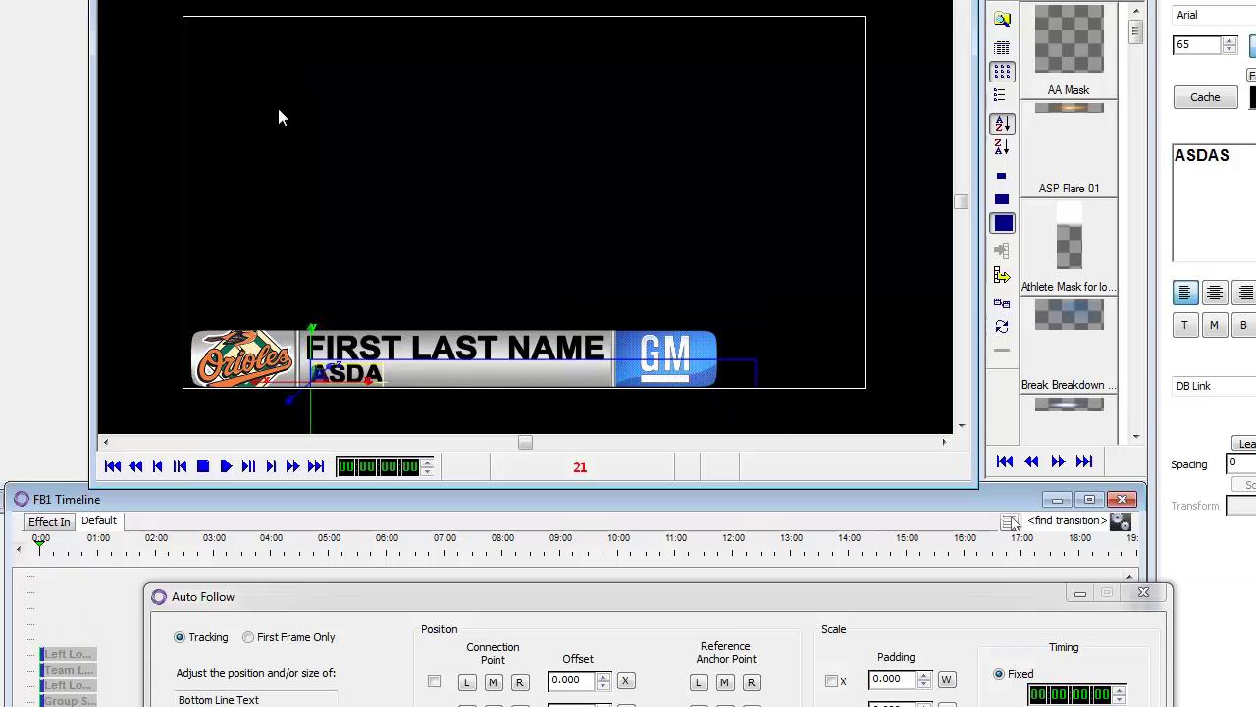
text(DASDASDADASDASDASDASD)
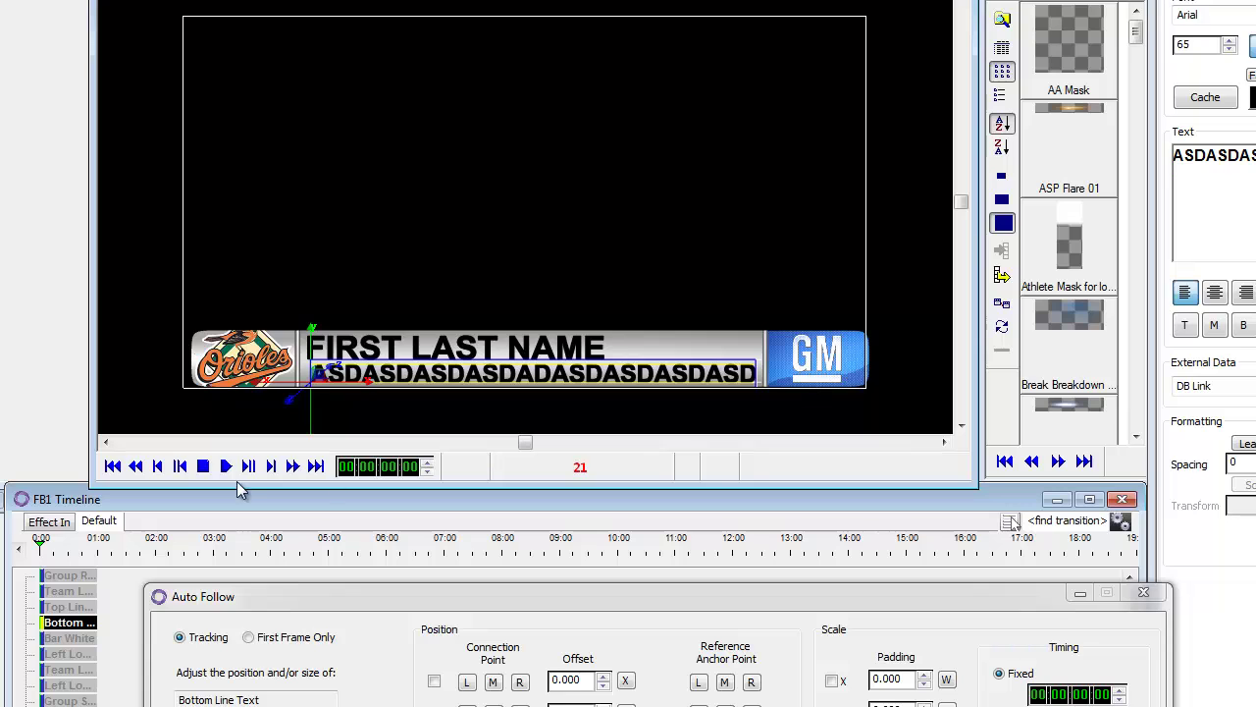
click(49, 521)
mouse_move(41, 551)
mouse_down()
mouse_move(90, 555)
mouse_move(47, 555)
mouse_up()
click(102, 522)
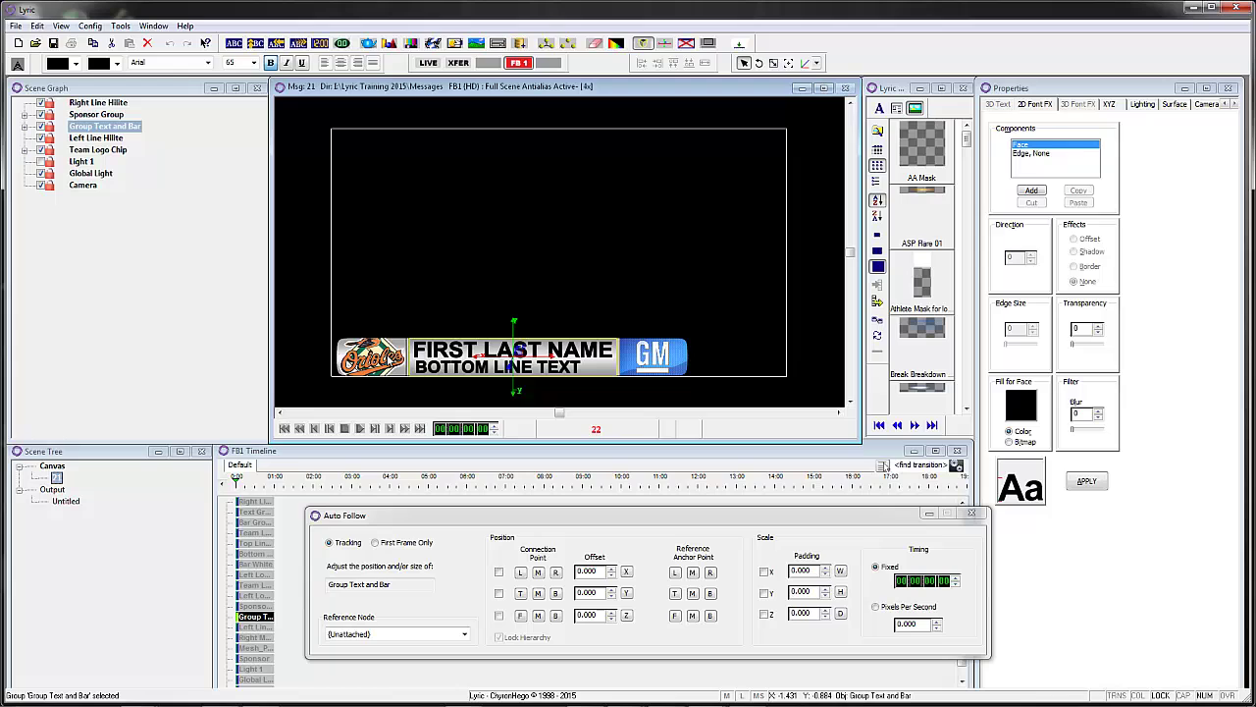
- Expand Team Logo Chip, hide the team logo, and show the 3D primitive shape settings
click(25, 150)
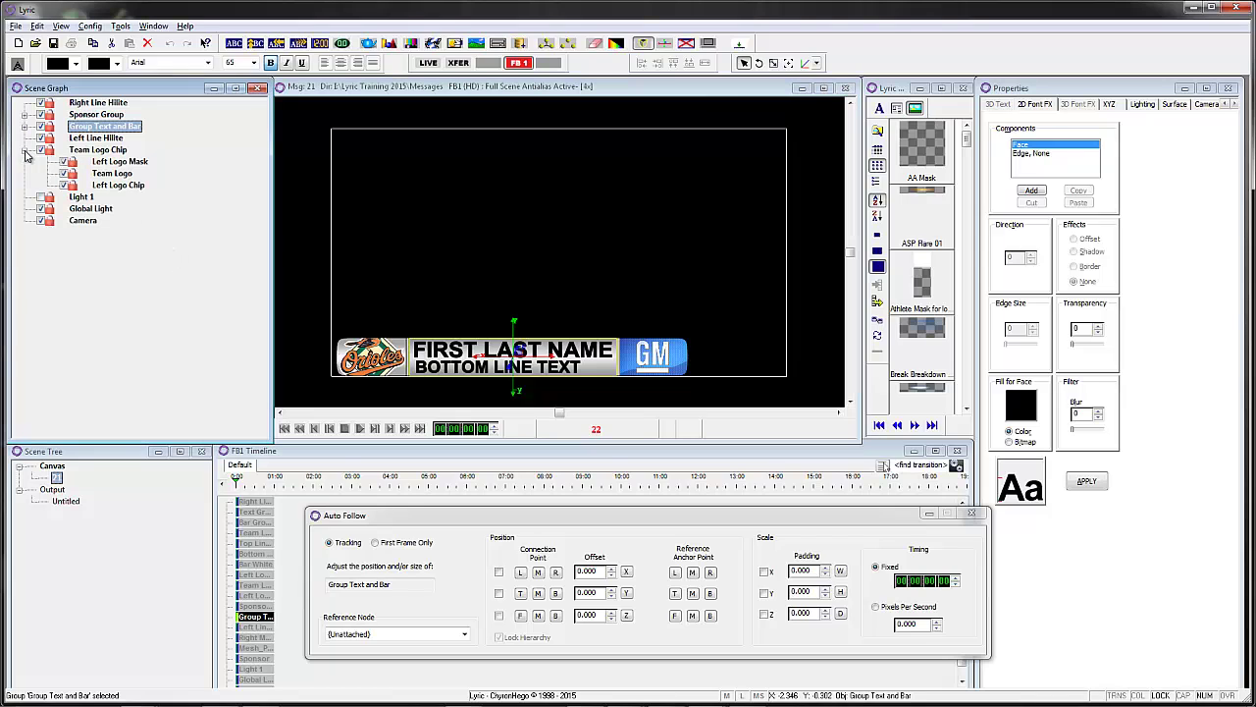
click(64, 173)
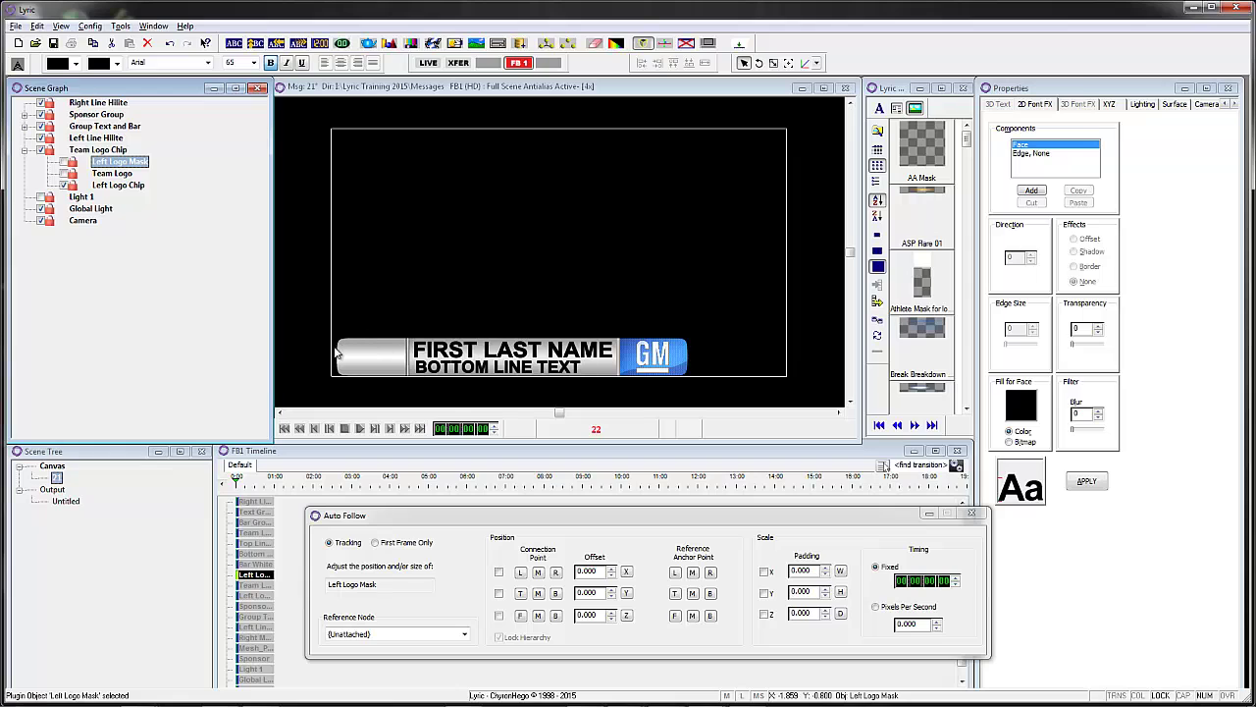
right_click(1136, 163)
click(1181, 383)
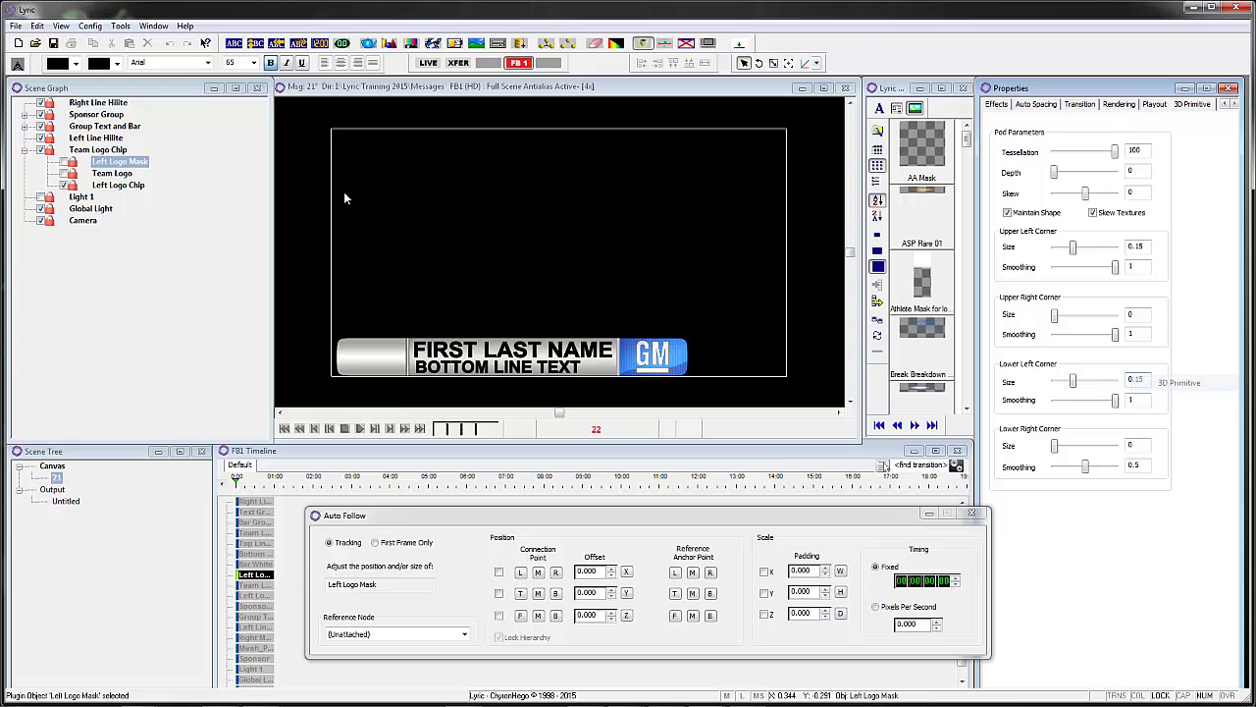
- Make Team Logo visible again and inspect the Left Logo Chip and Left Logo Mask shapes
click(122, 186)
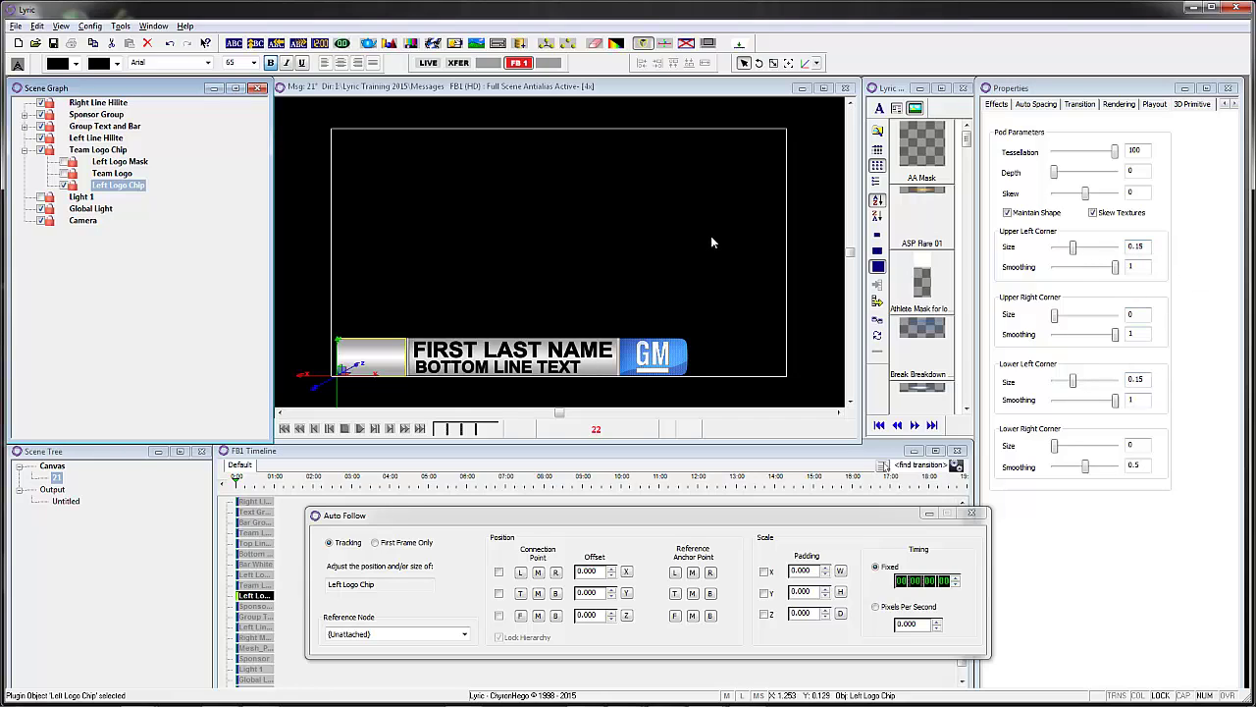
click(122, 174)
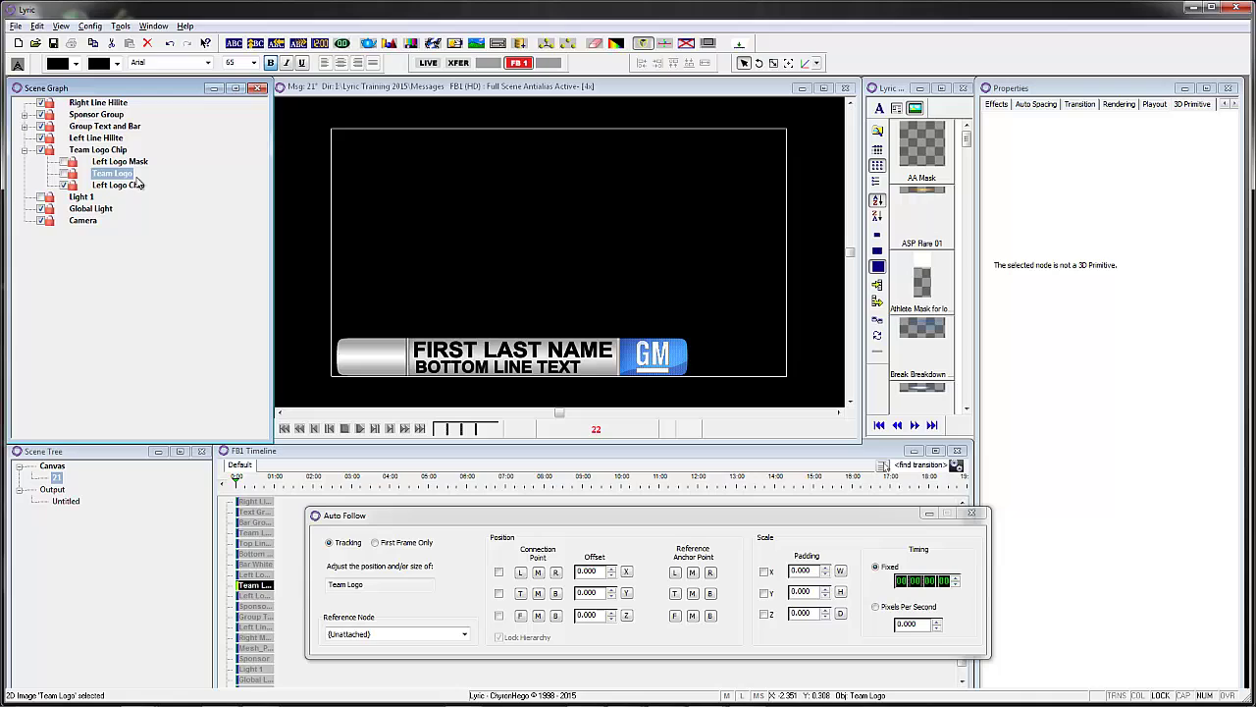
click(65, 174)
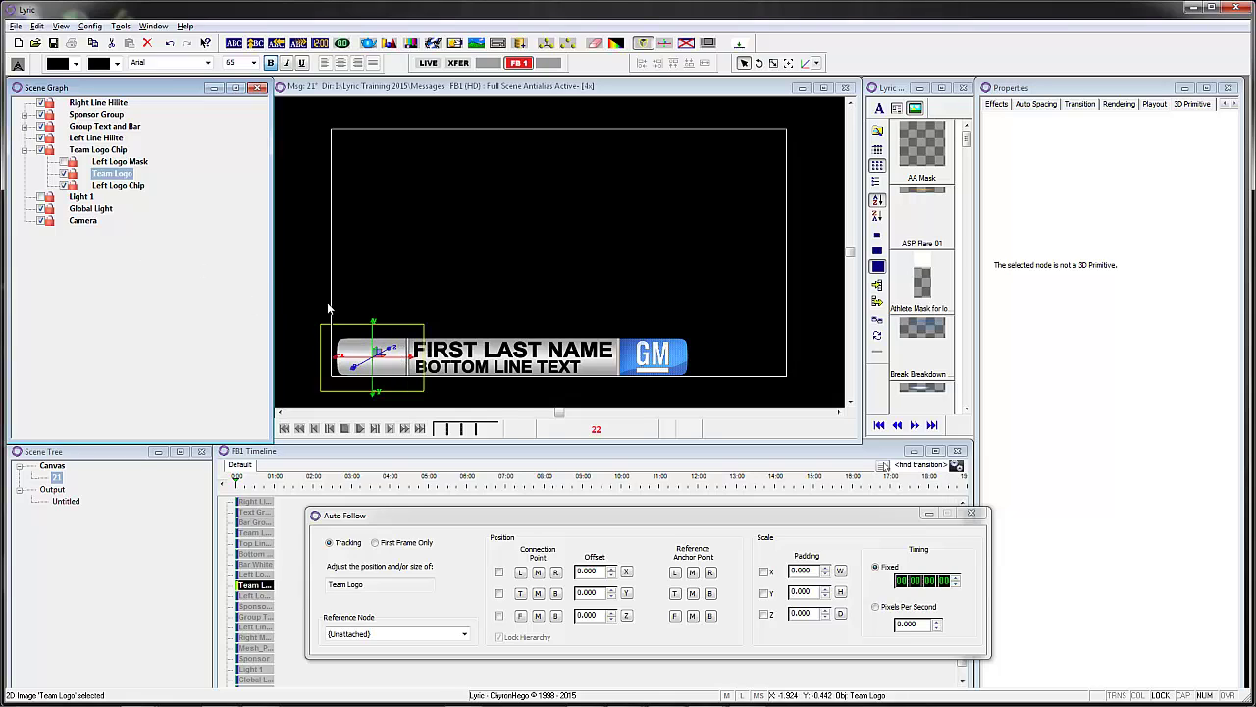
click(102, 186)
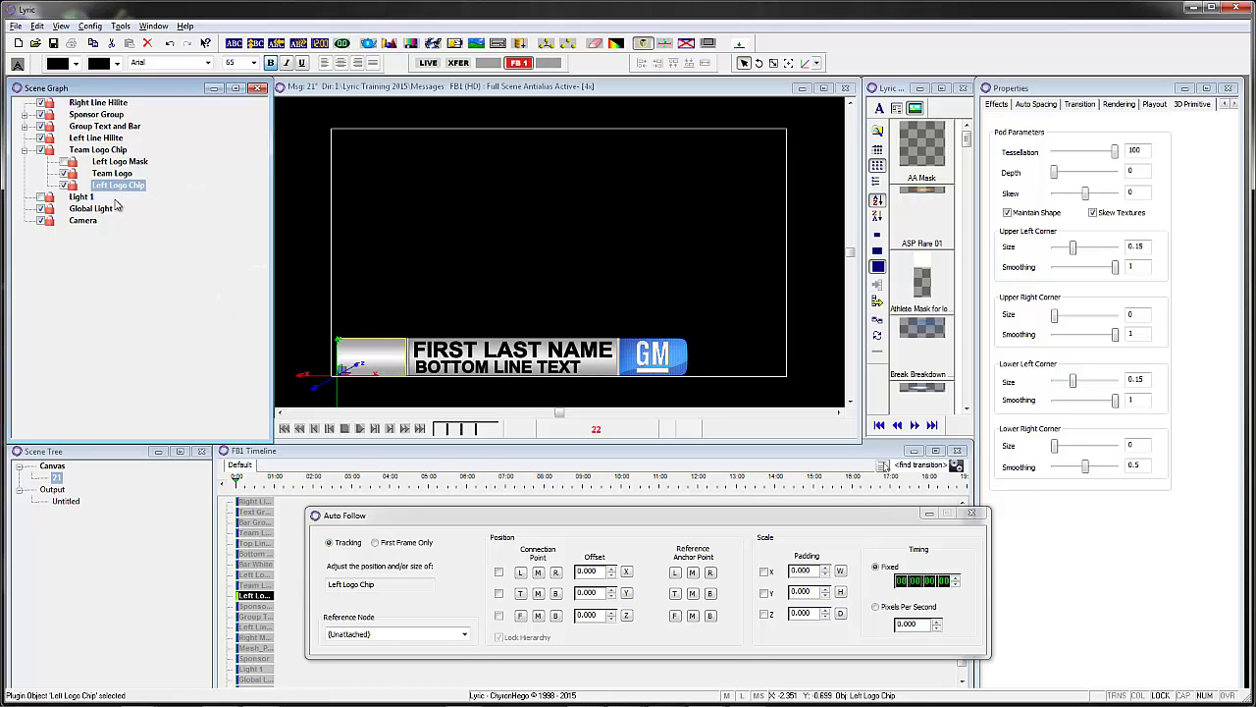
click(120, 162)
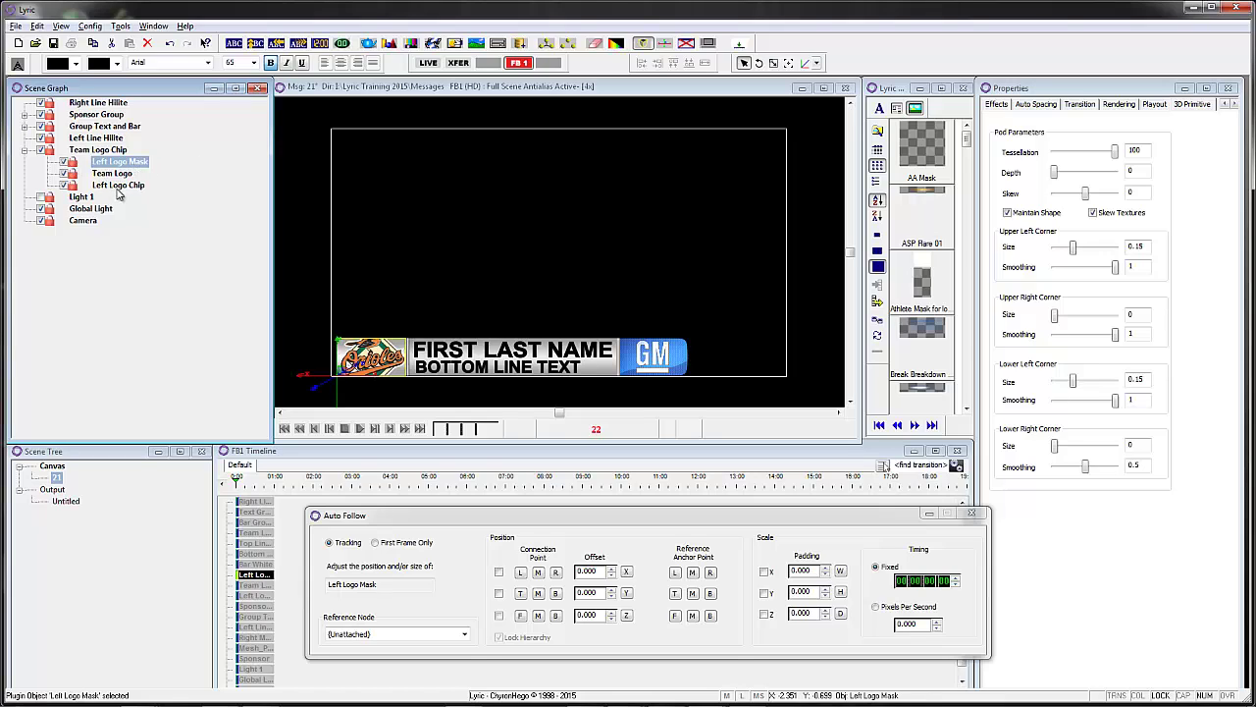
- Show the mask's Surface settings and test its alpha at 100 before returning it to 0
right_click(1083, 128)
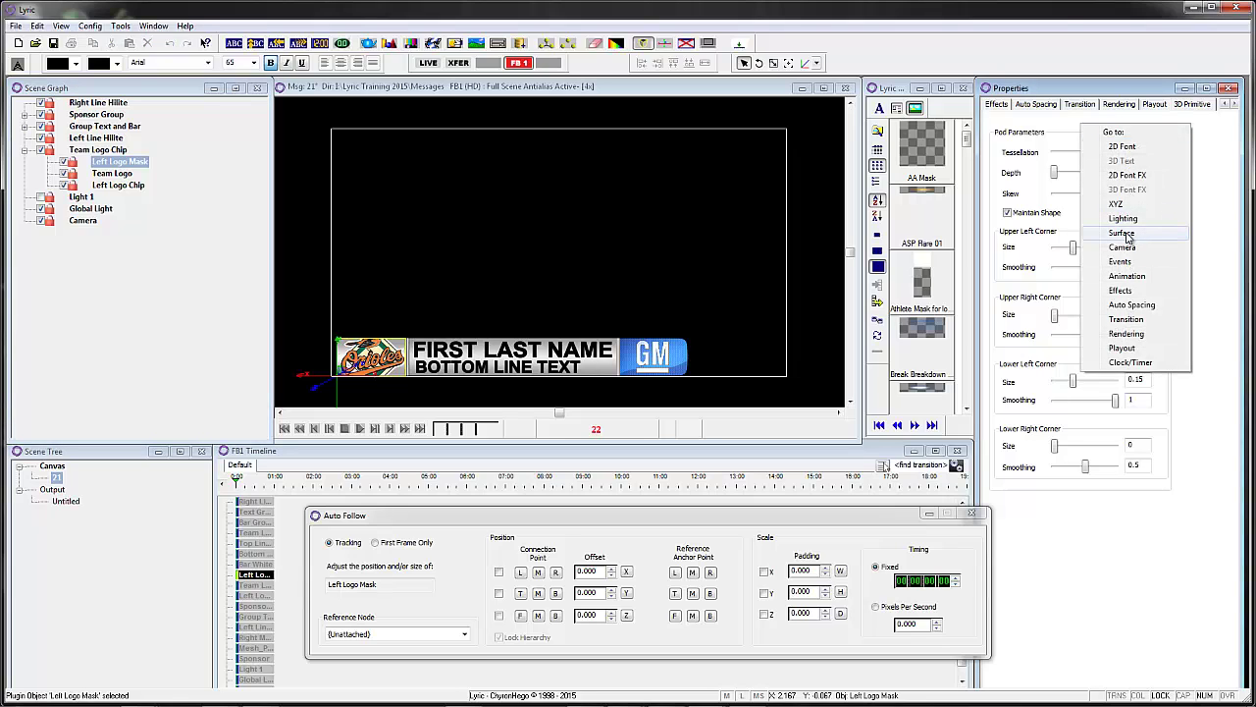
click(1122, 233)
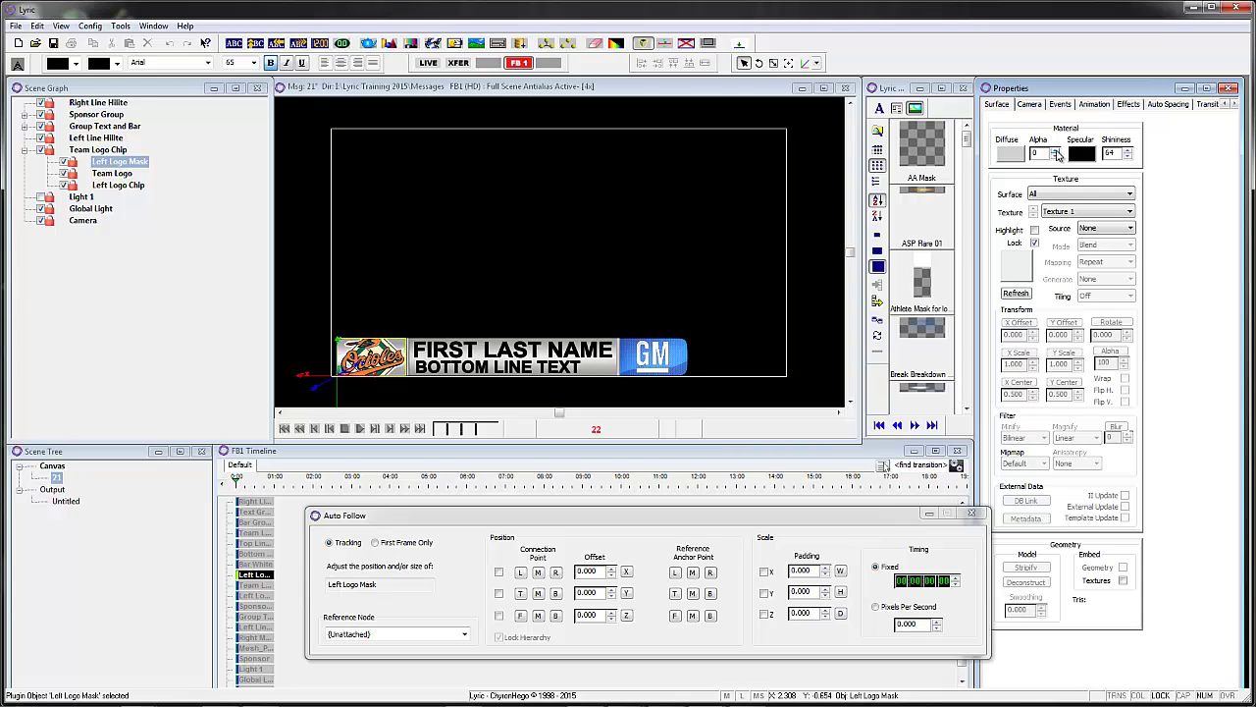
click(1056, 158)
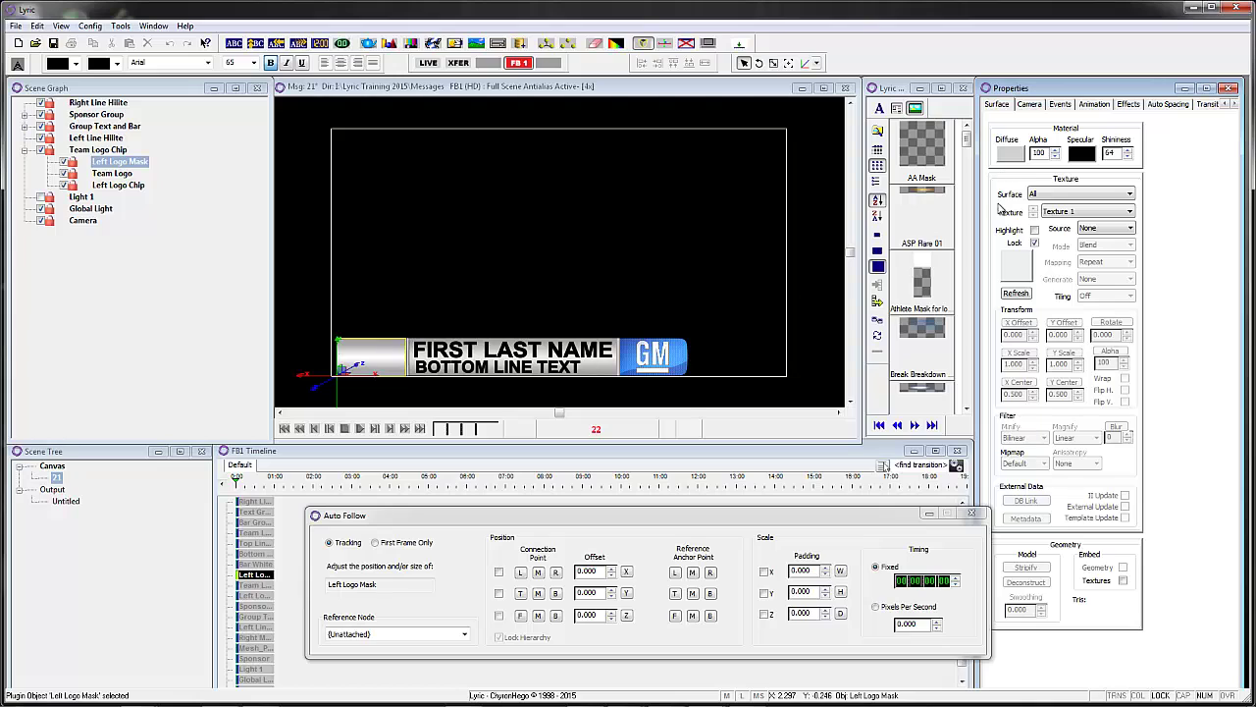
click(1056, 157)
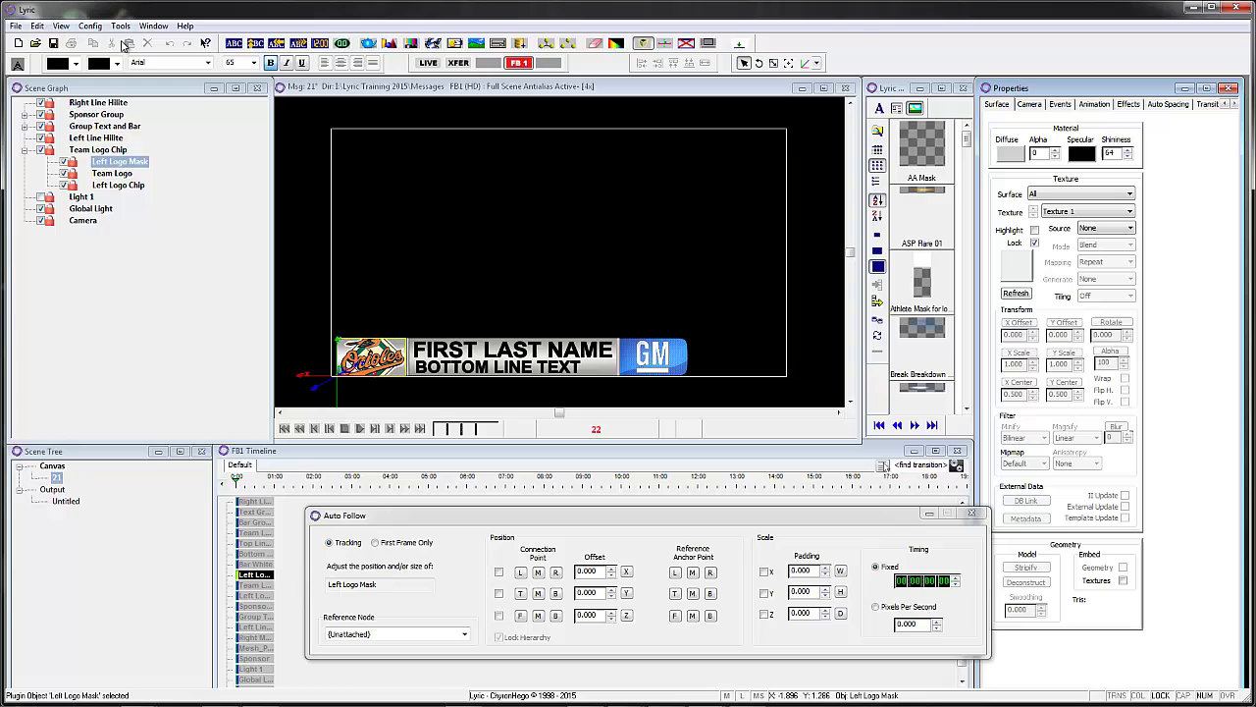
click(120, 27)
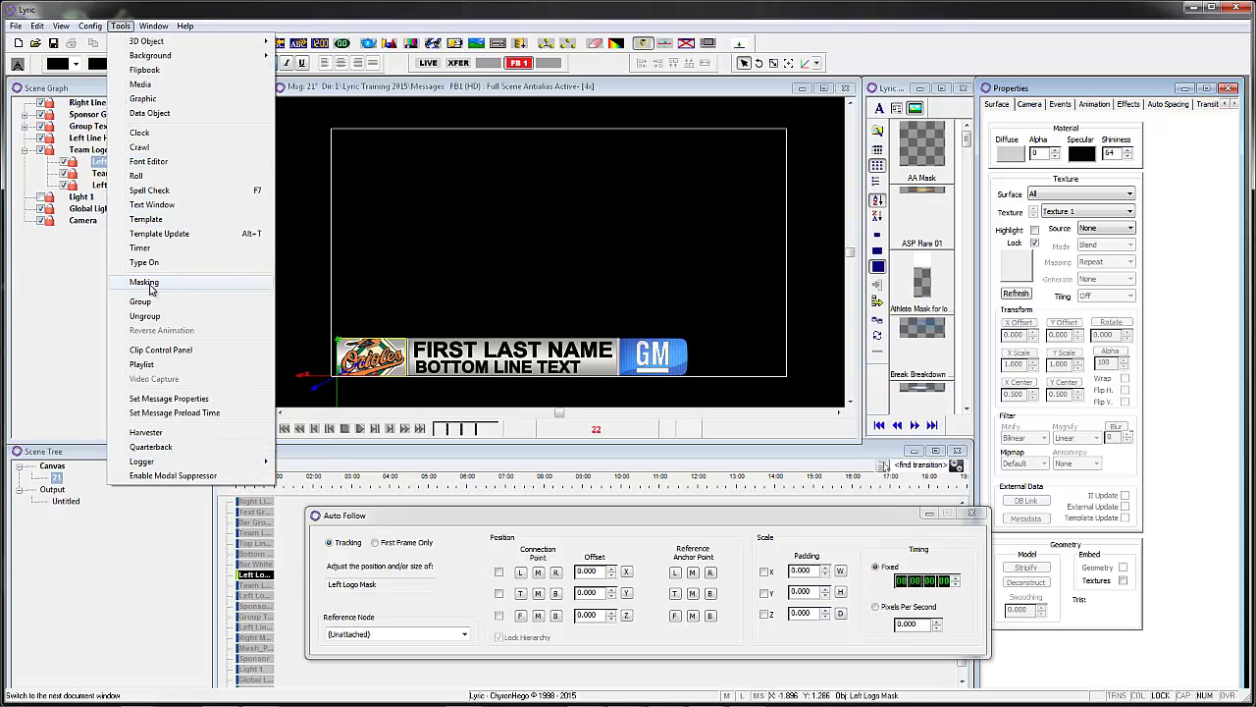
- In Masking slot 5, verify Left Logo Mask as source clipping the Team Logo target, toggling invert
click(143, 281)
drag(872, 139, 911, 113)
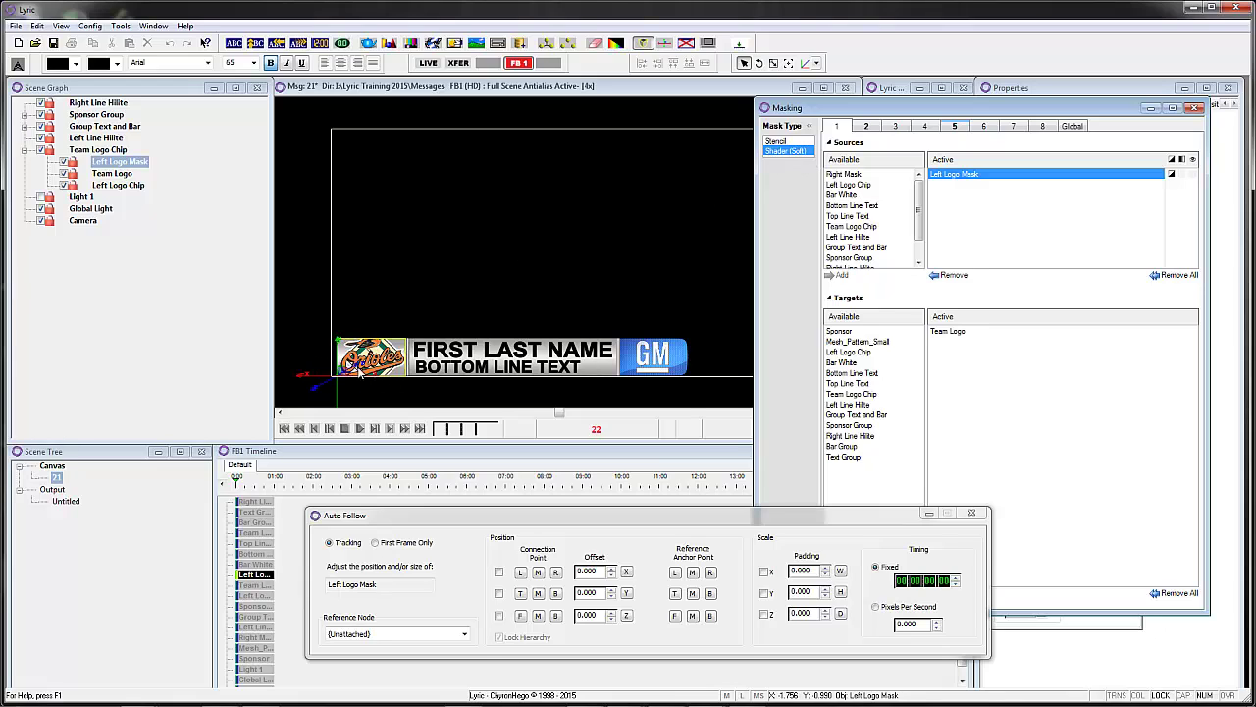
click(954, 125)
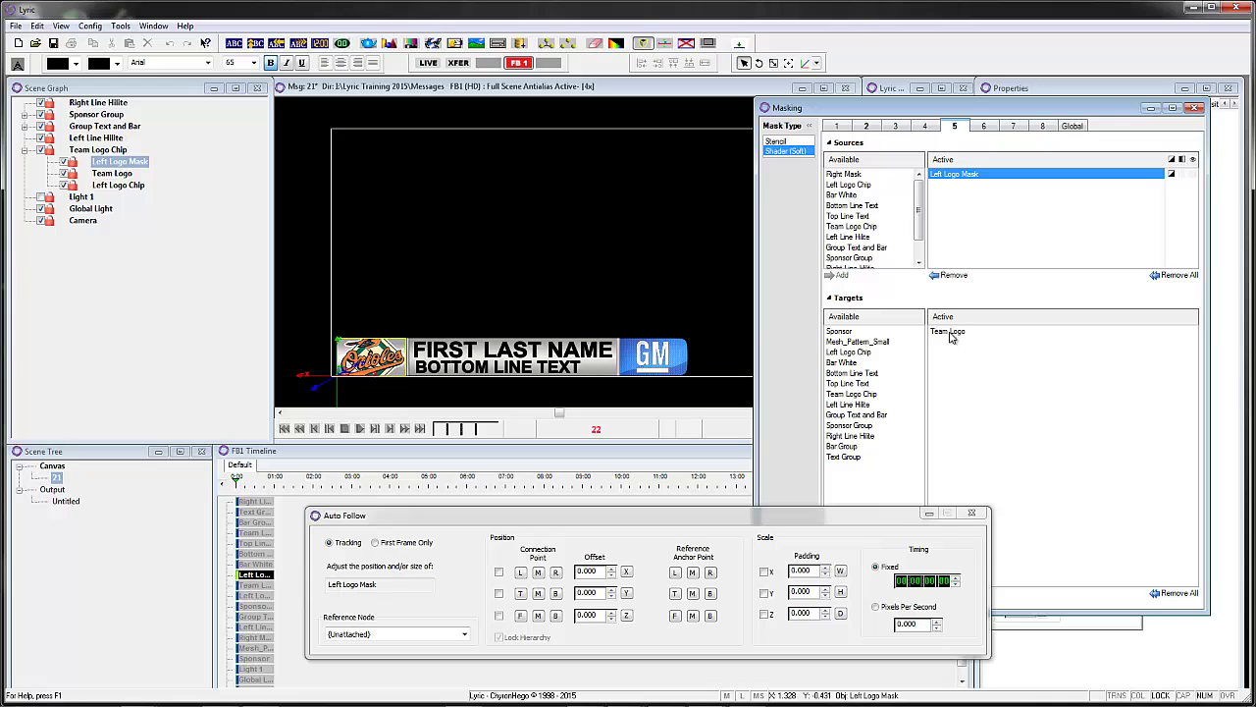
click(123, 174)
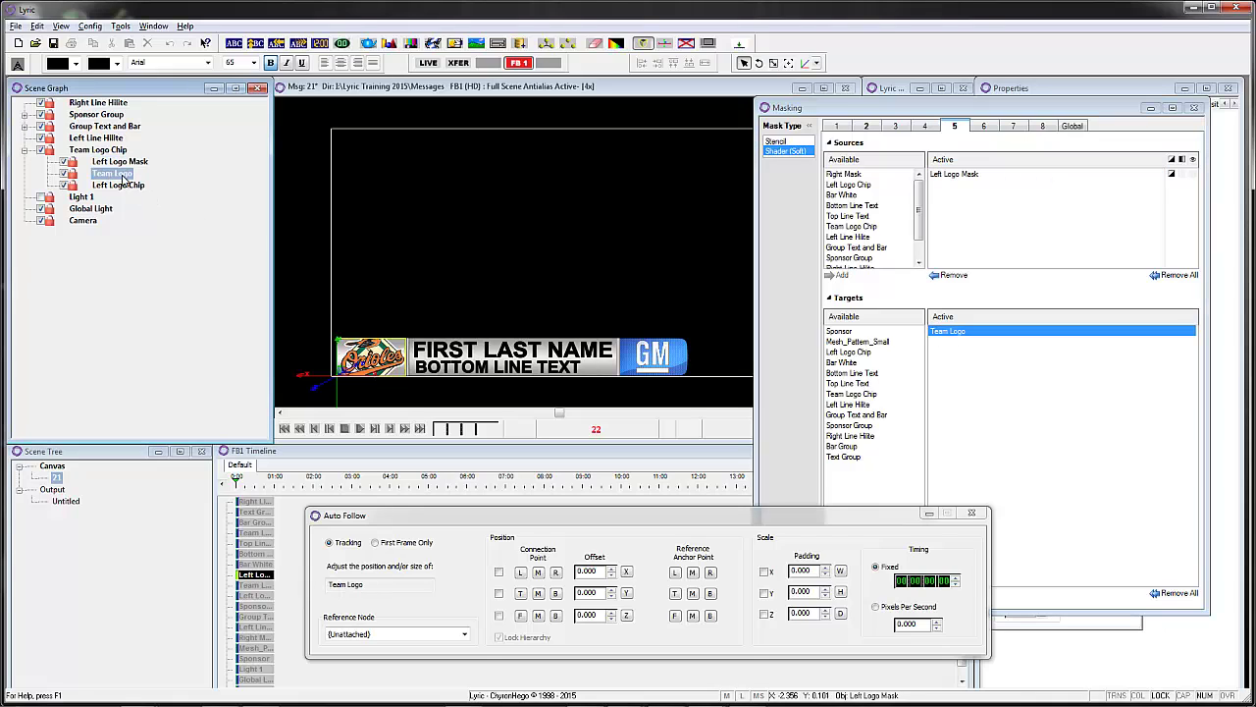
click(1172, 161)
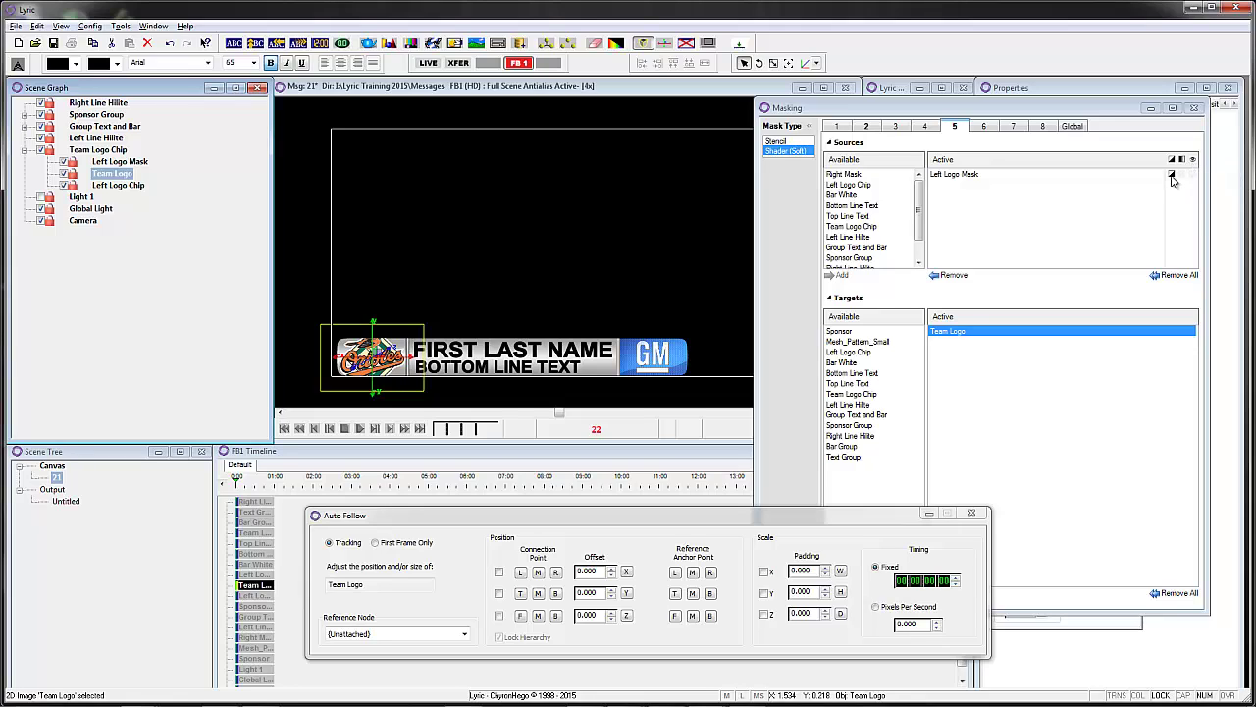
click(1172, 175)
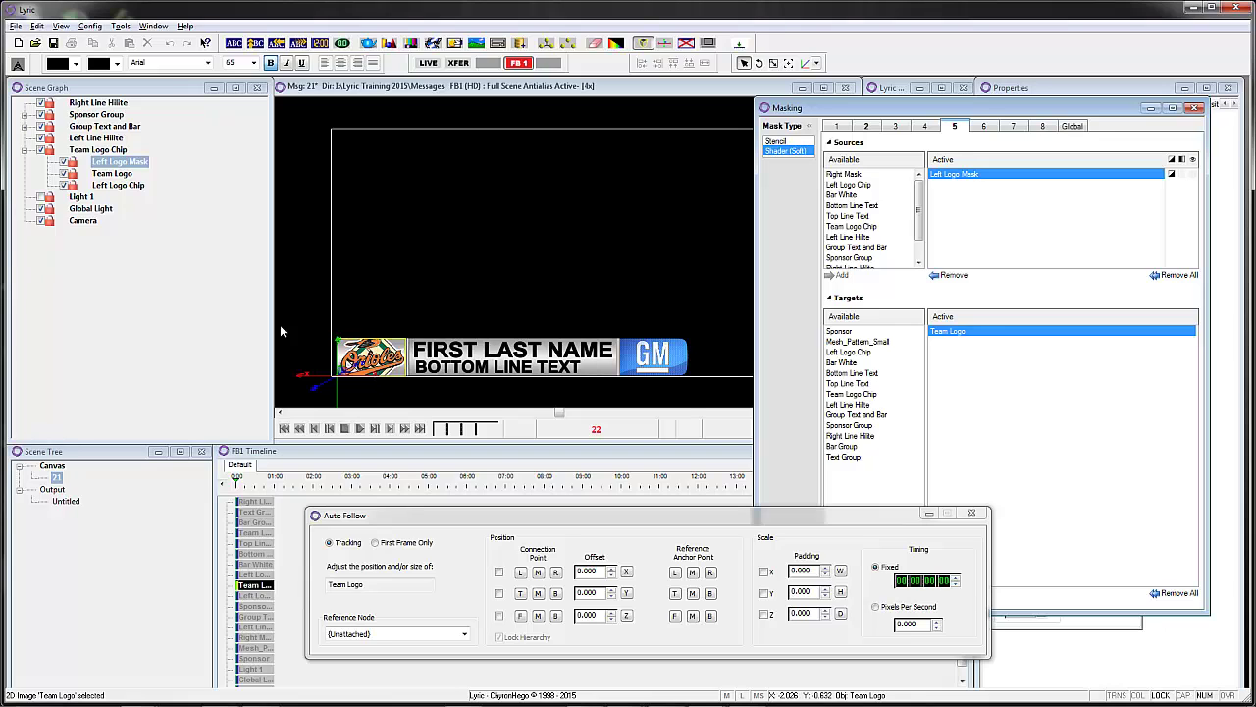
click(1194, 107)
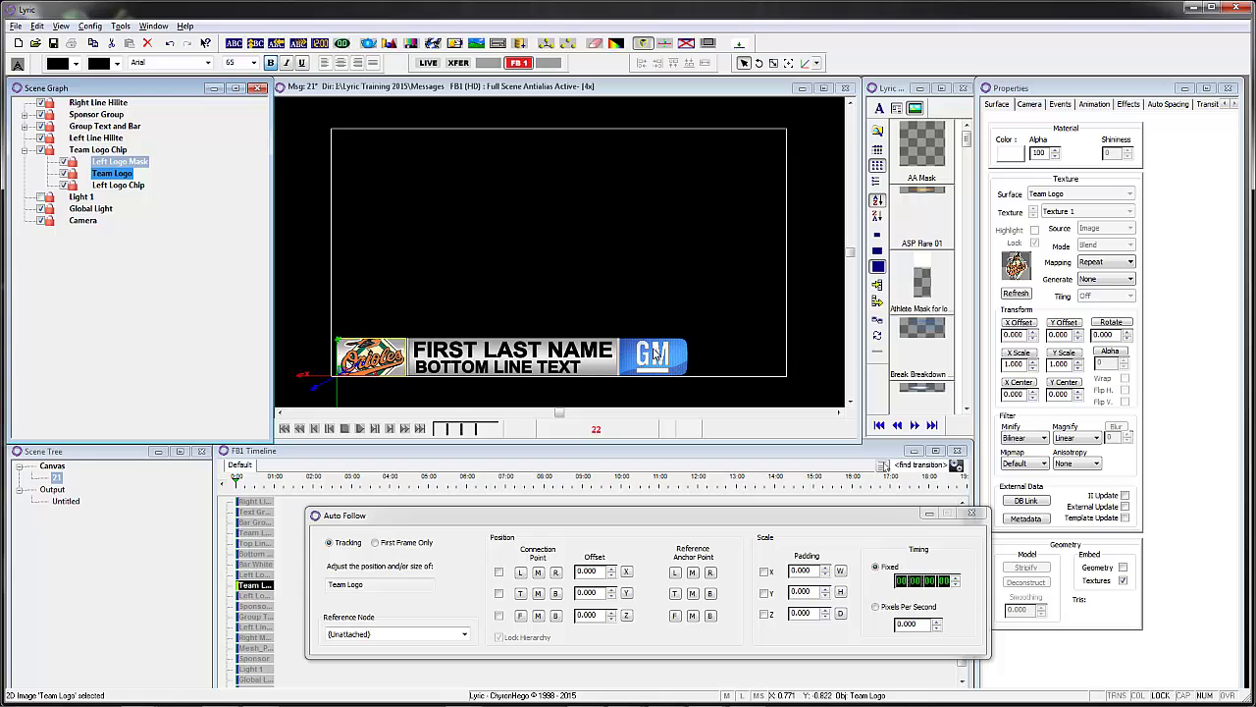
- Select the Team Logo Chip group and nudge the Auto Follow window aside
click(24, 150)
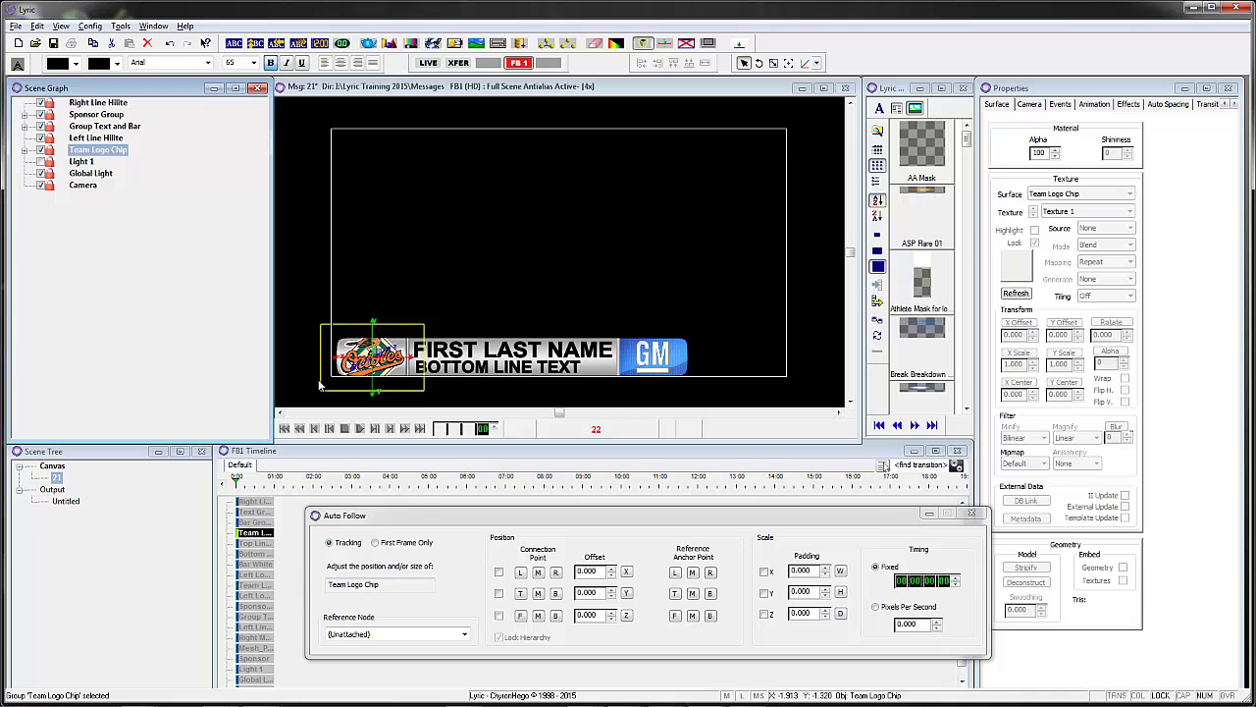
drag(423, 525, 419, 520)
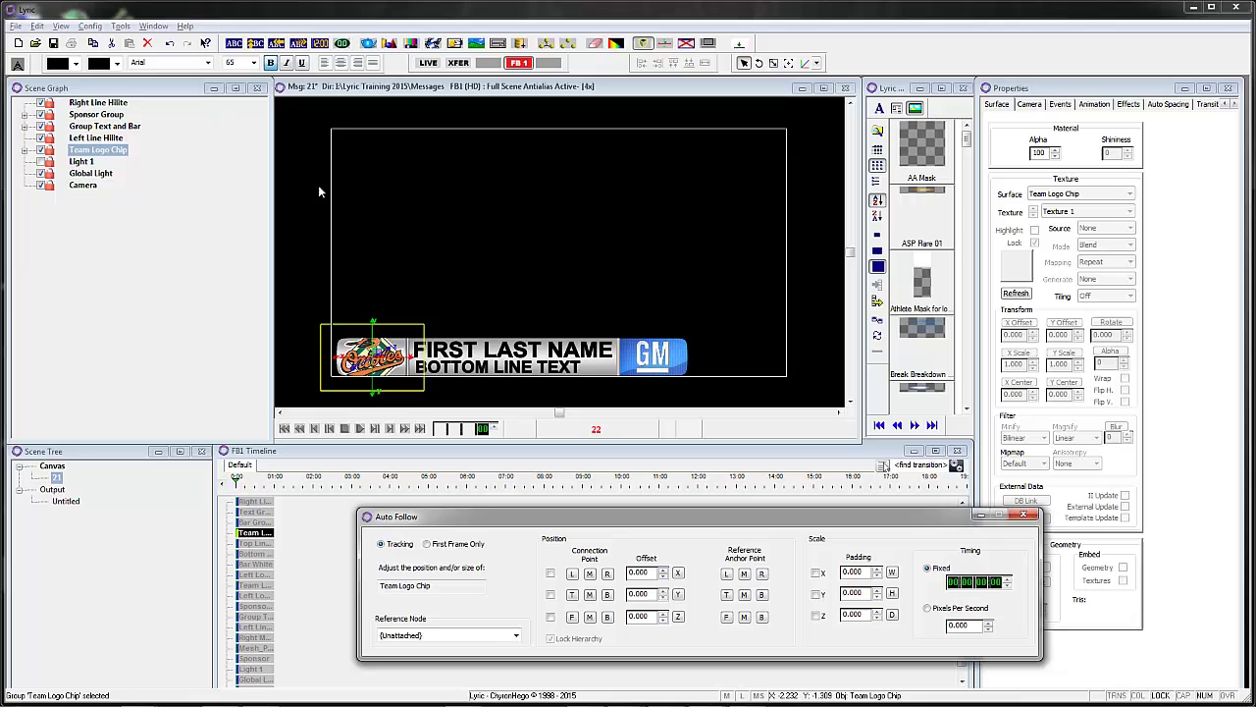
- Review Auto Follow for Sponsor Group and Bar White, ending on Right Line Hilite tracking Text Group
click(108, 115)
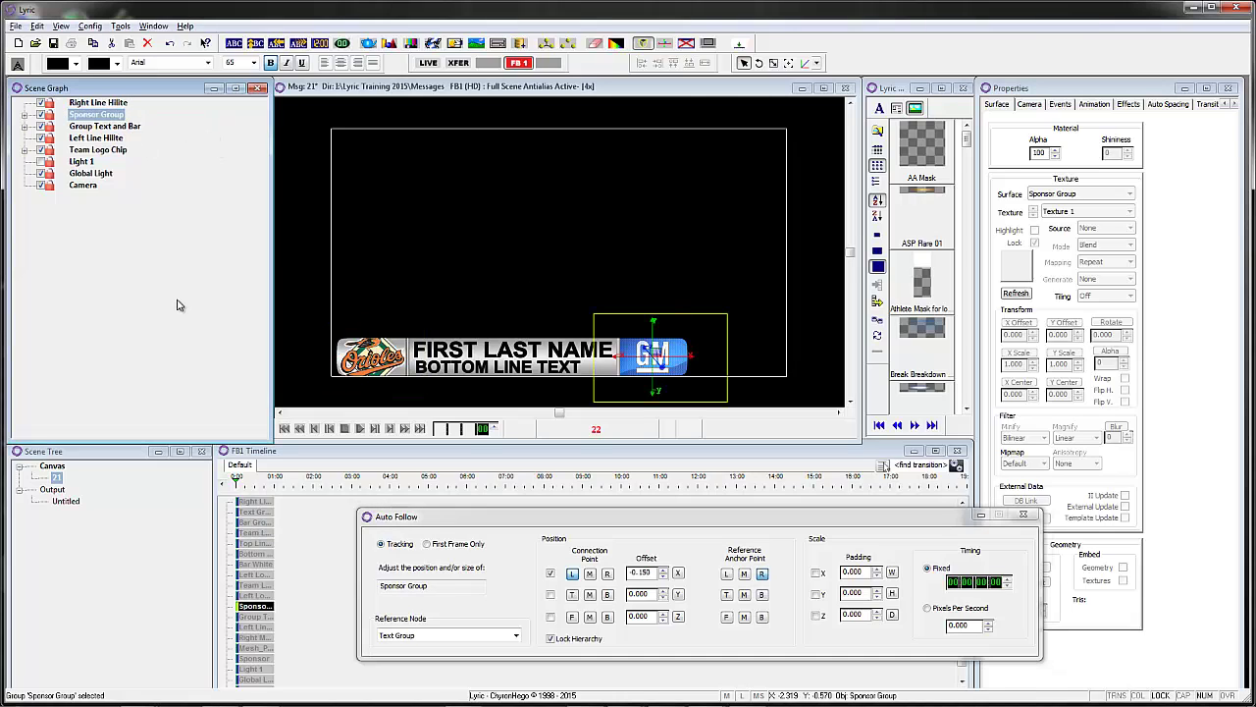
click(103, 127)
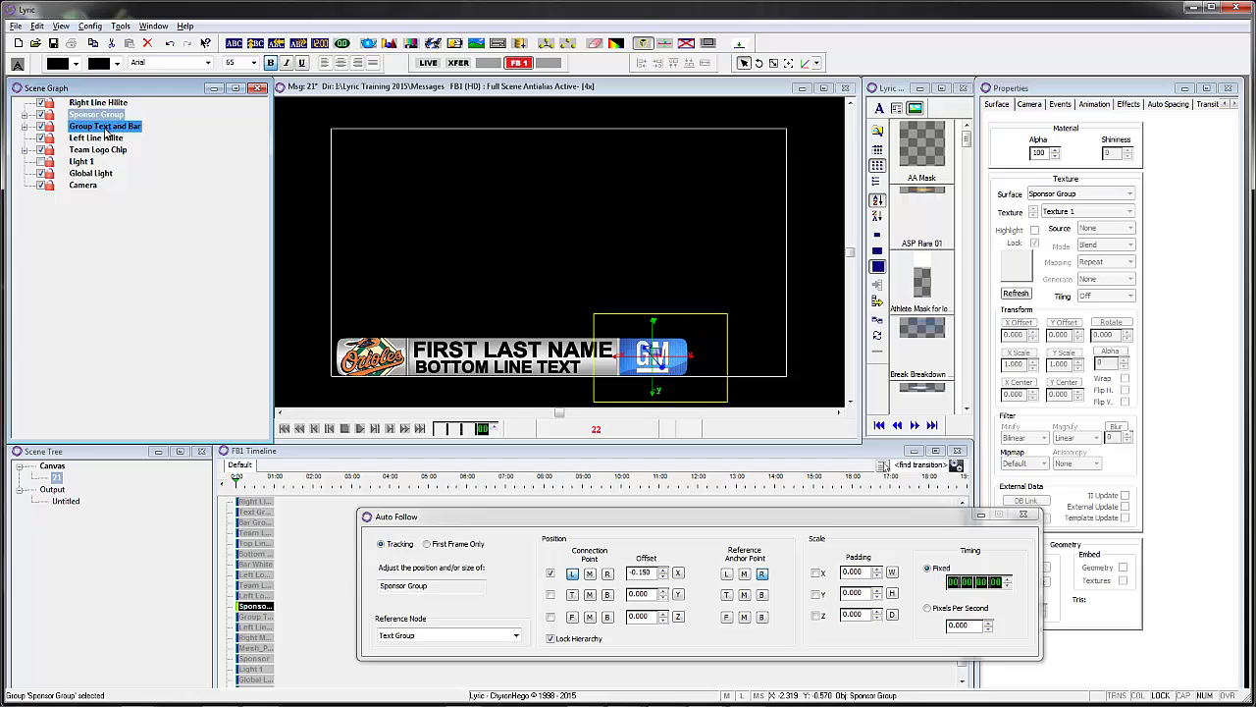
click(24, 126)
click(47, 149)
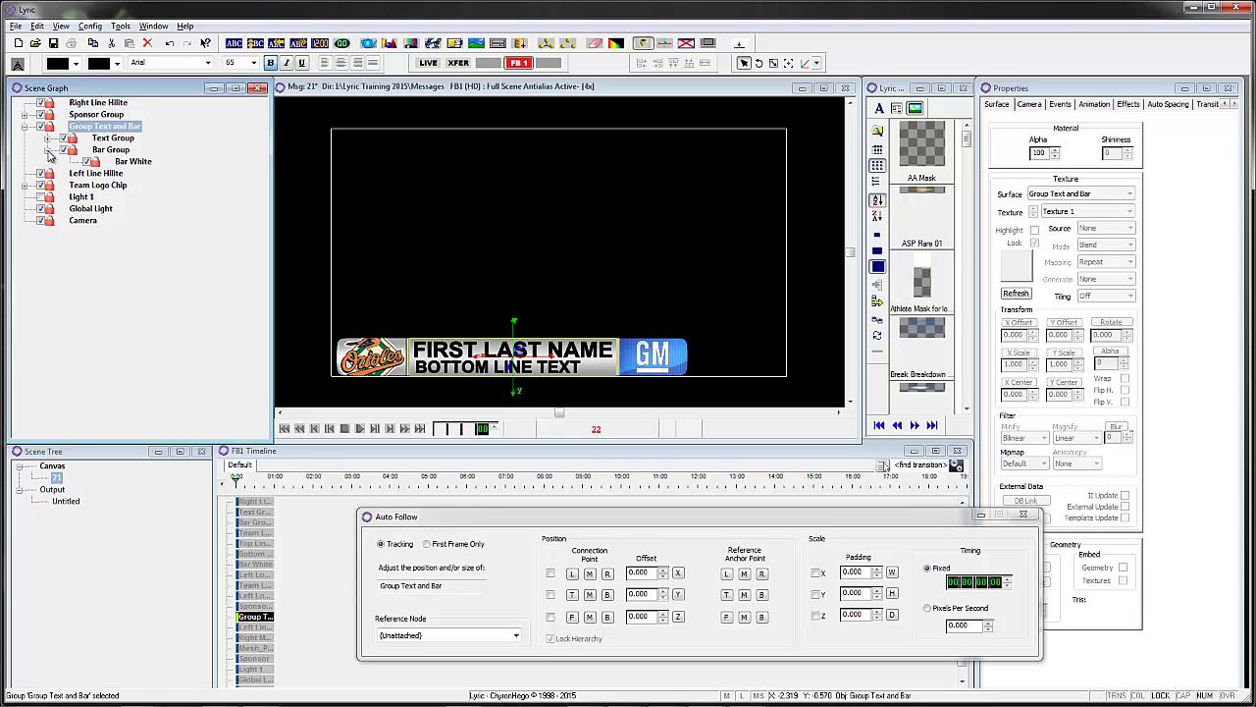
click(128, 162)
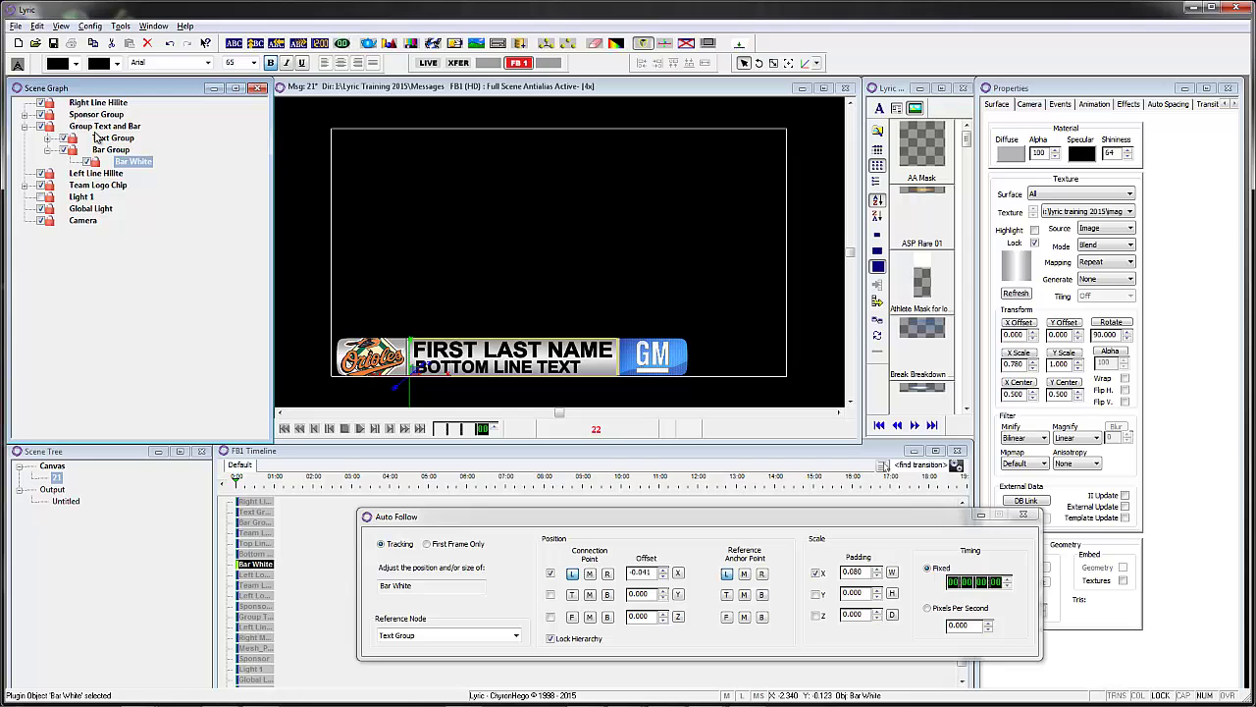
click(24, 126)
click(95, 115)
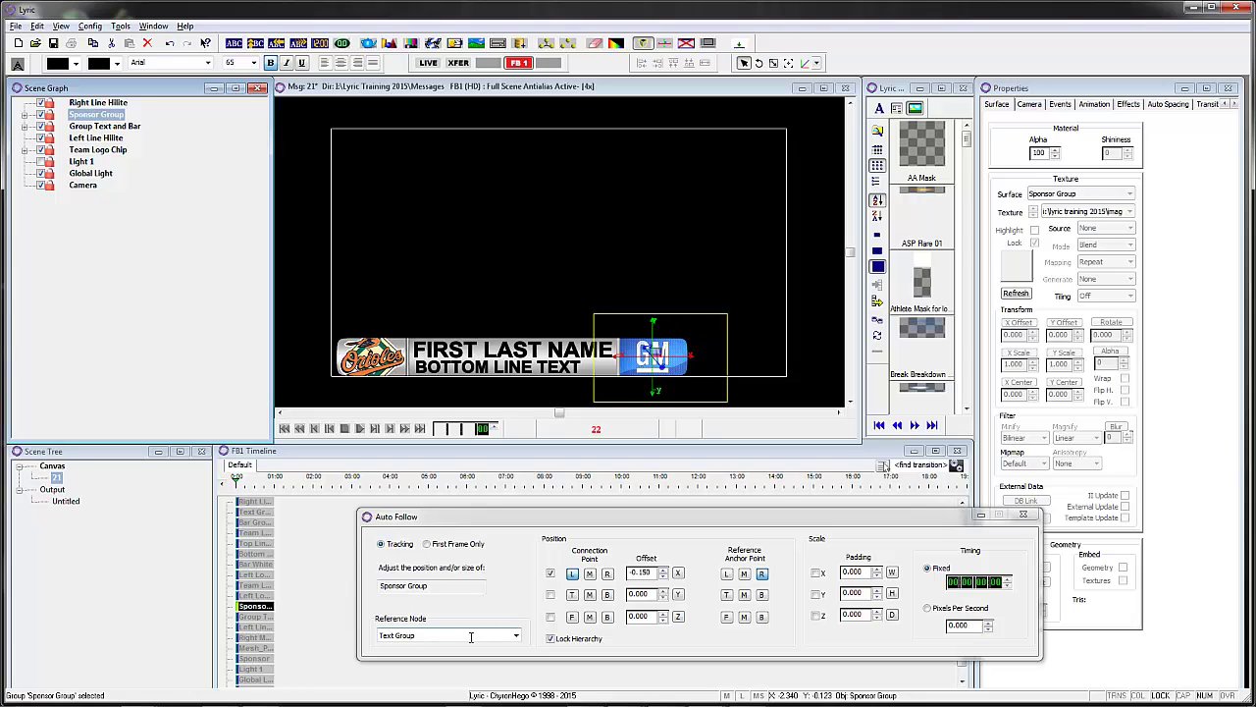
key(Up)
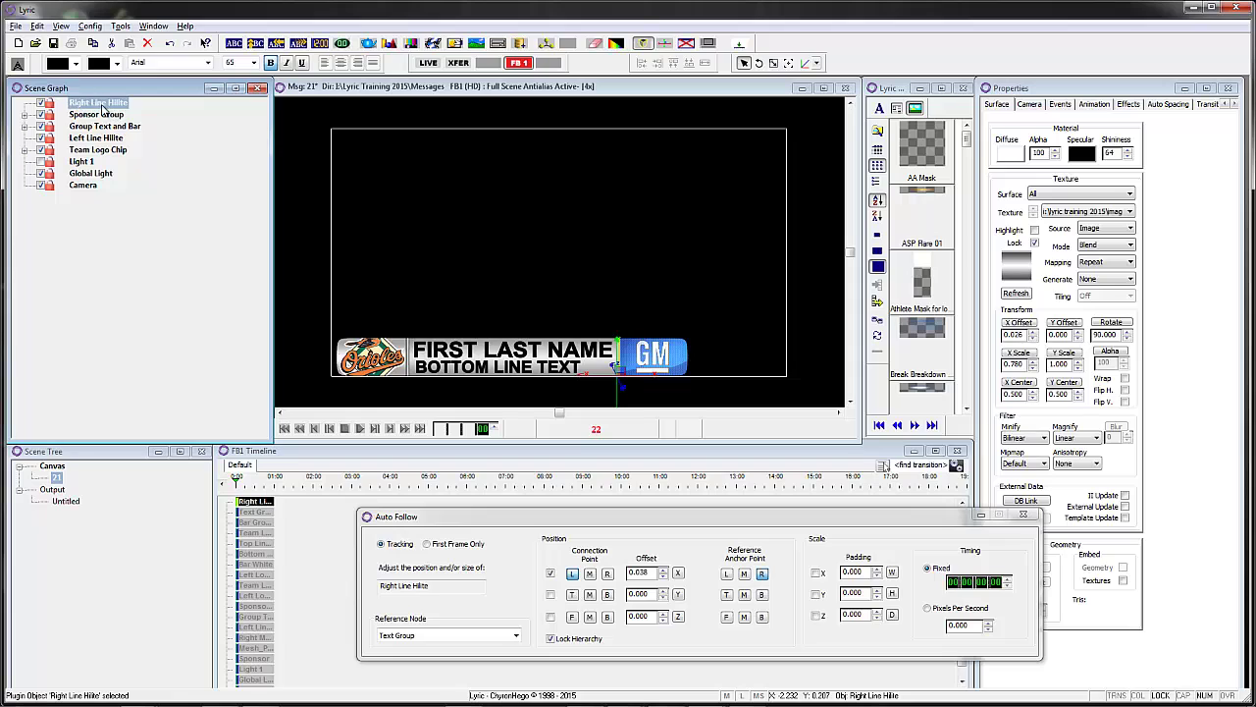
- Group Right Line Hilite and name the new group 'Group Right Line Hilite'
click(547, 42)
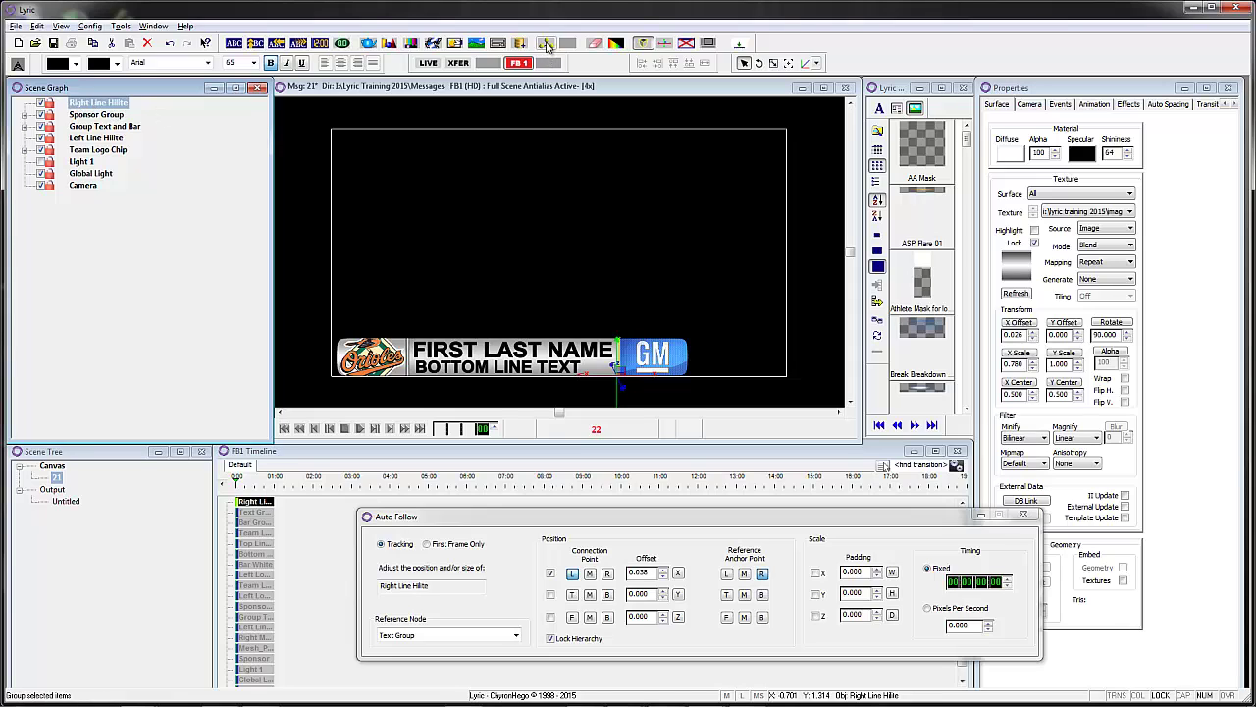
click(144, 103)
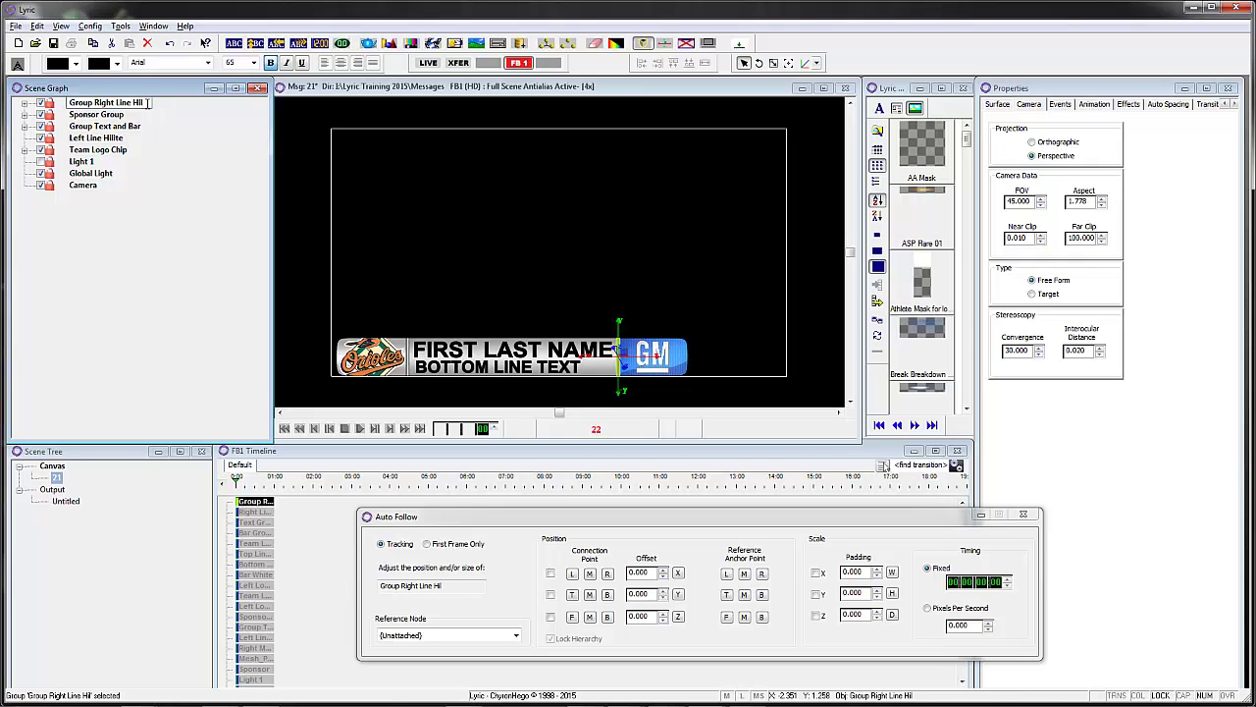
text(ite)
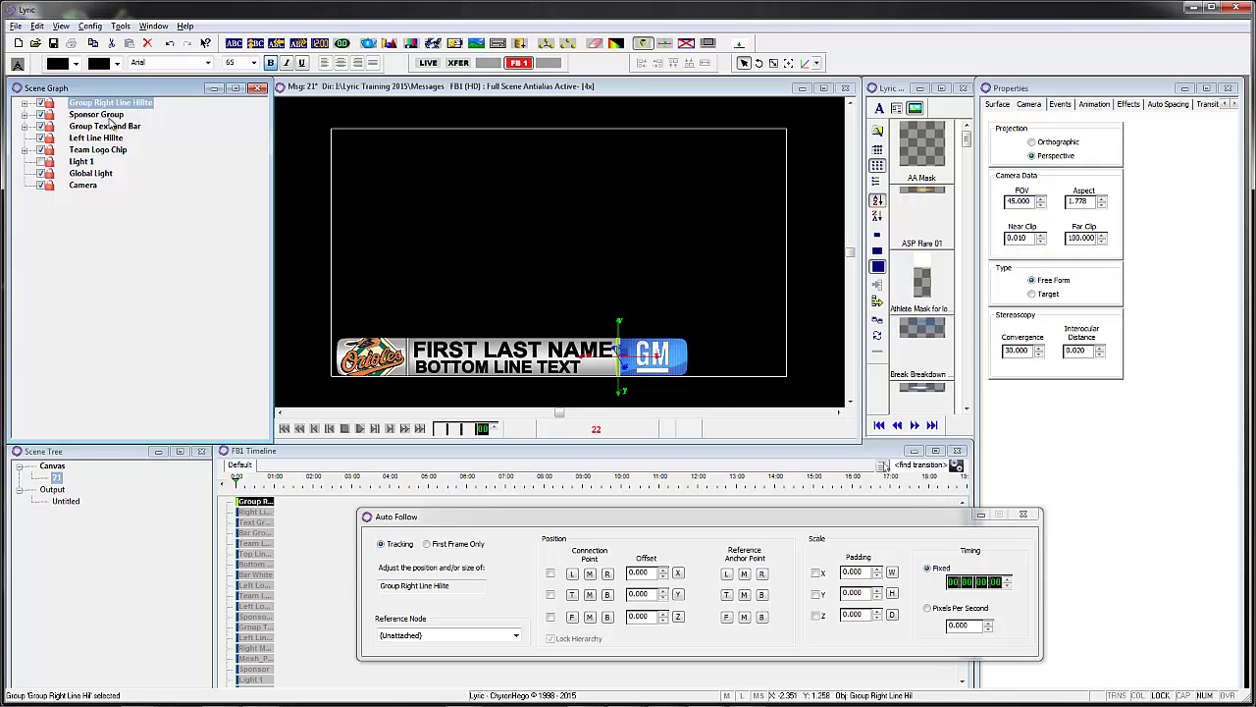
click(108, 115)
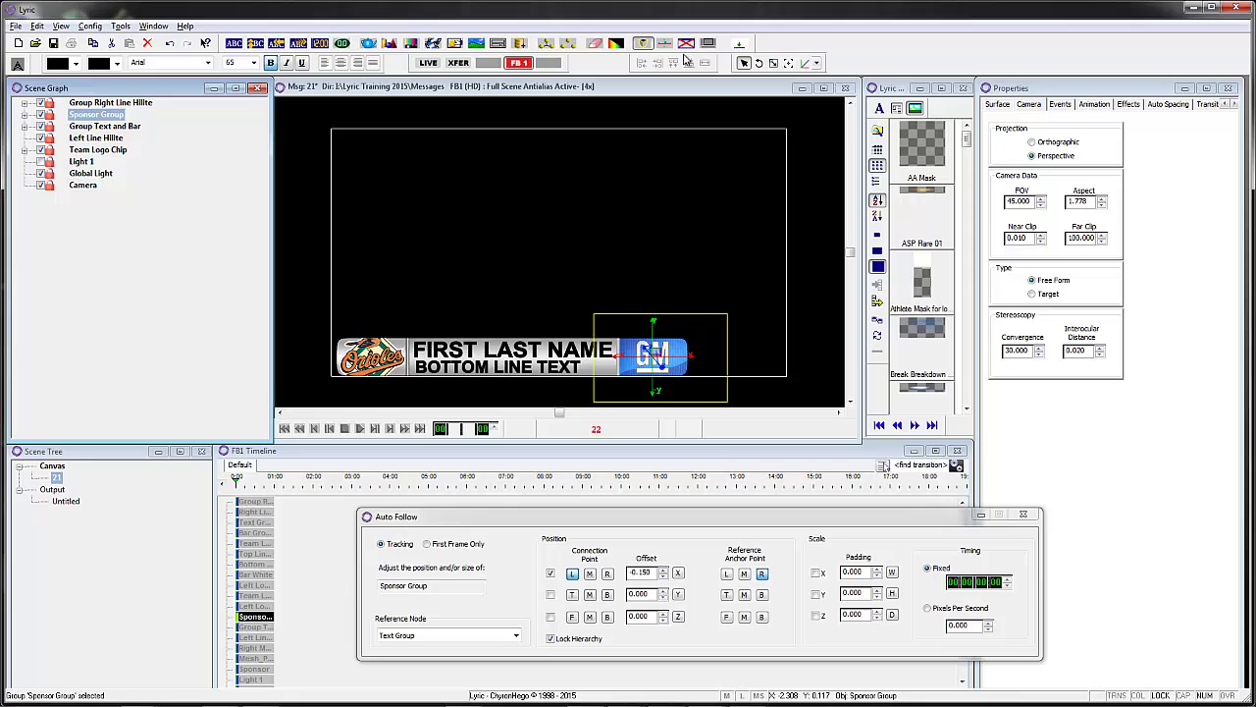
- Wrap Sponsor Group in a new group, keeping the name Group Sponsor Group
click(546, 43)
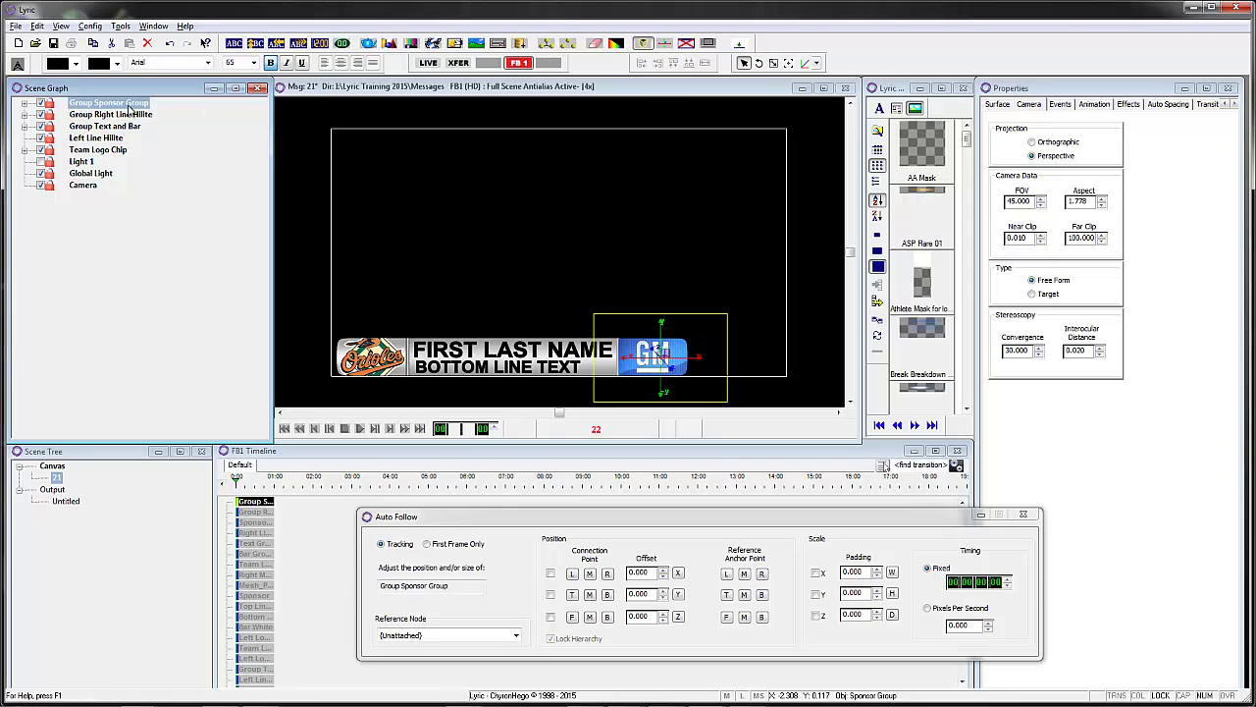
key(F2)
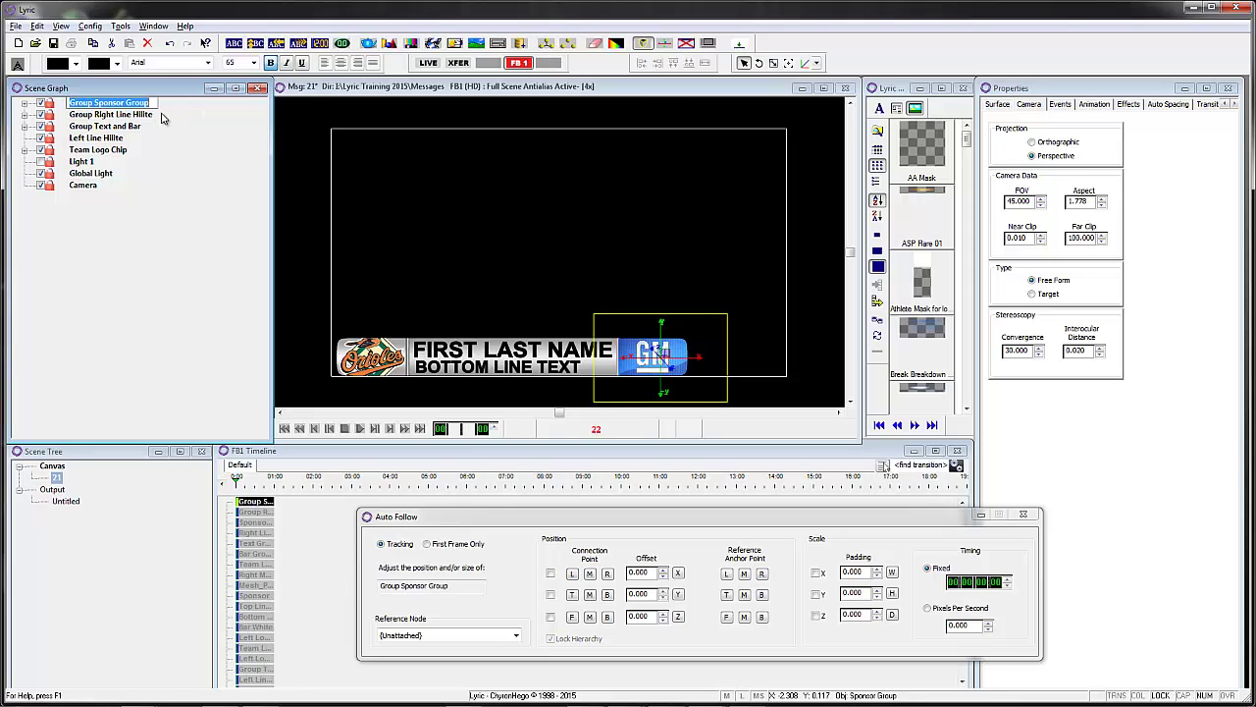
key(Return)
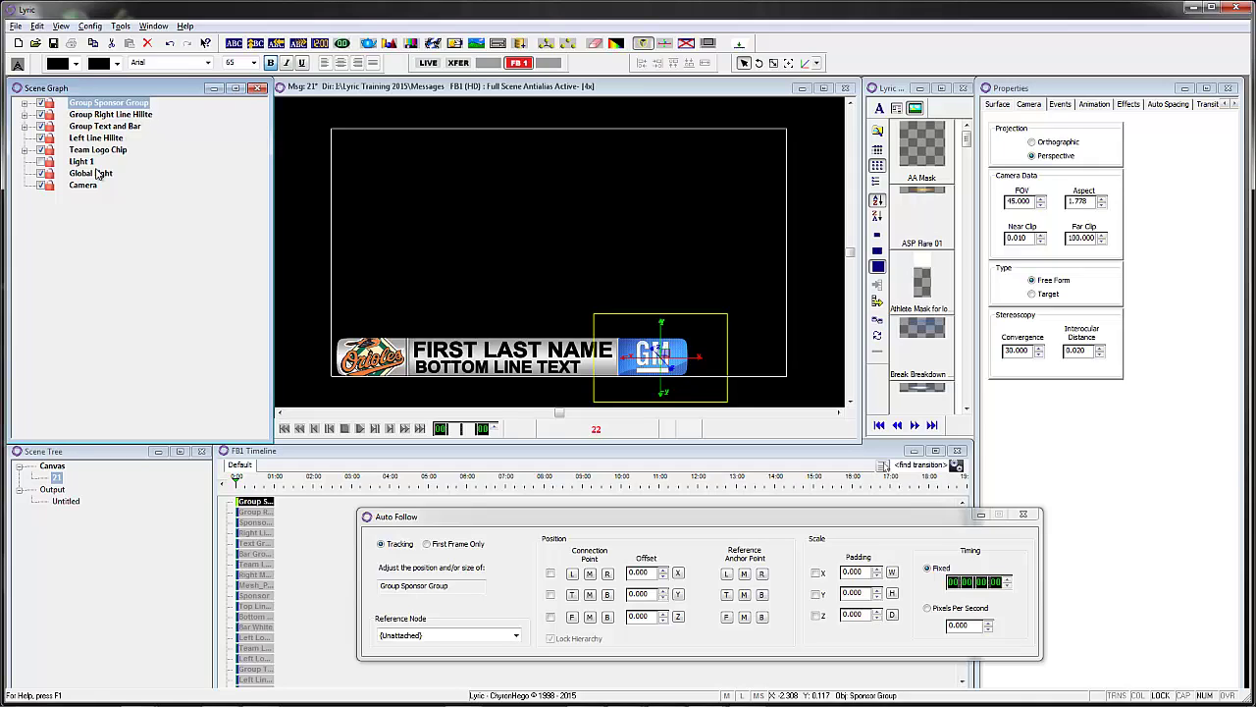
- Show Group Sponsor Group's XYZ settings, nudging Position X to 0.200 and back to 0.000
right_click(1100, 170)
click(1132, 251)
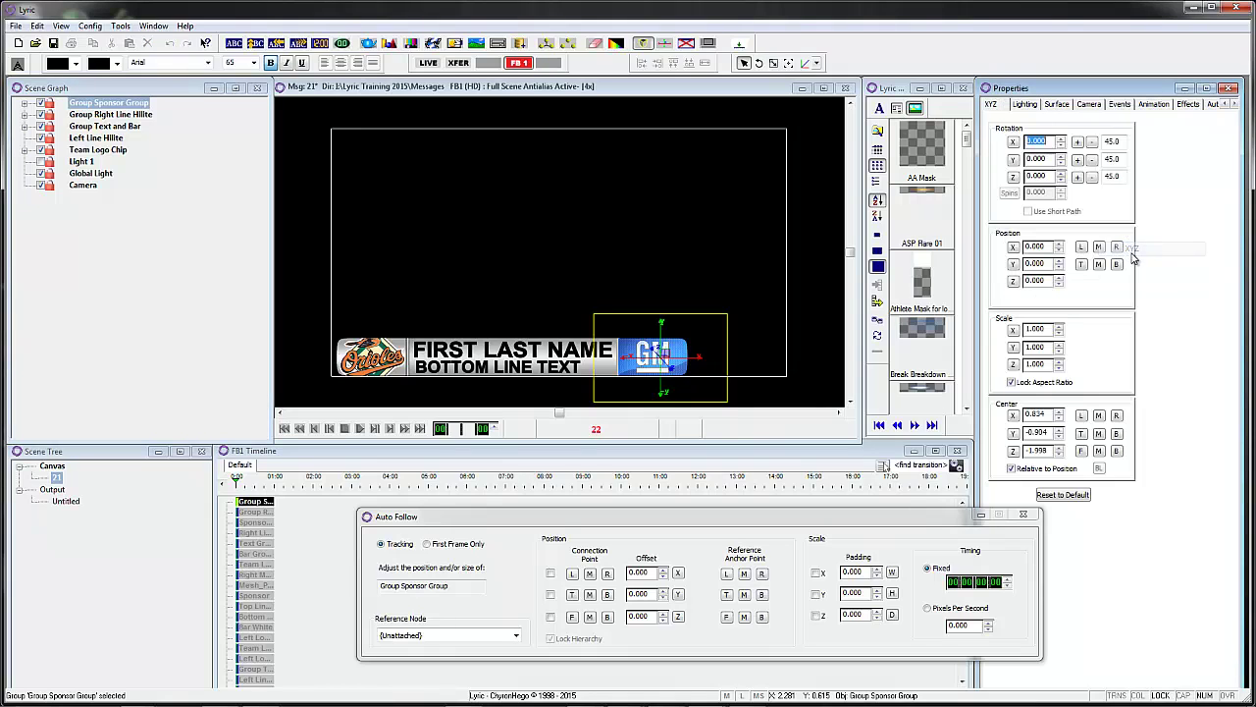
click(1059, 243)
click(1059, 243)
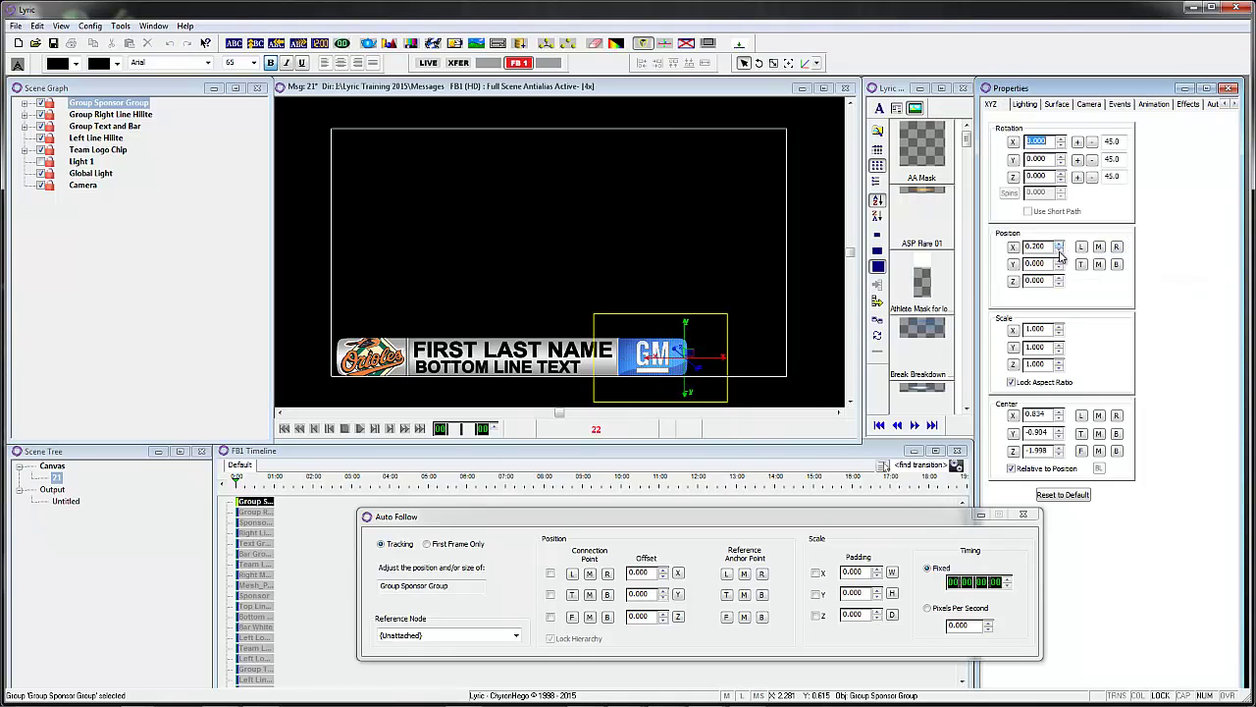
click(1059, 251)
click(1059, 250)
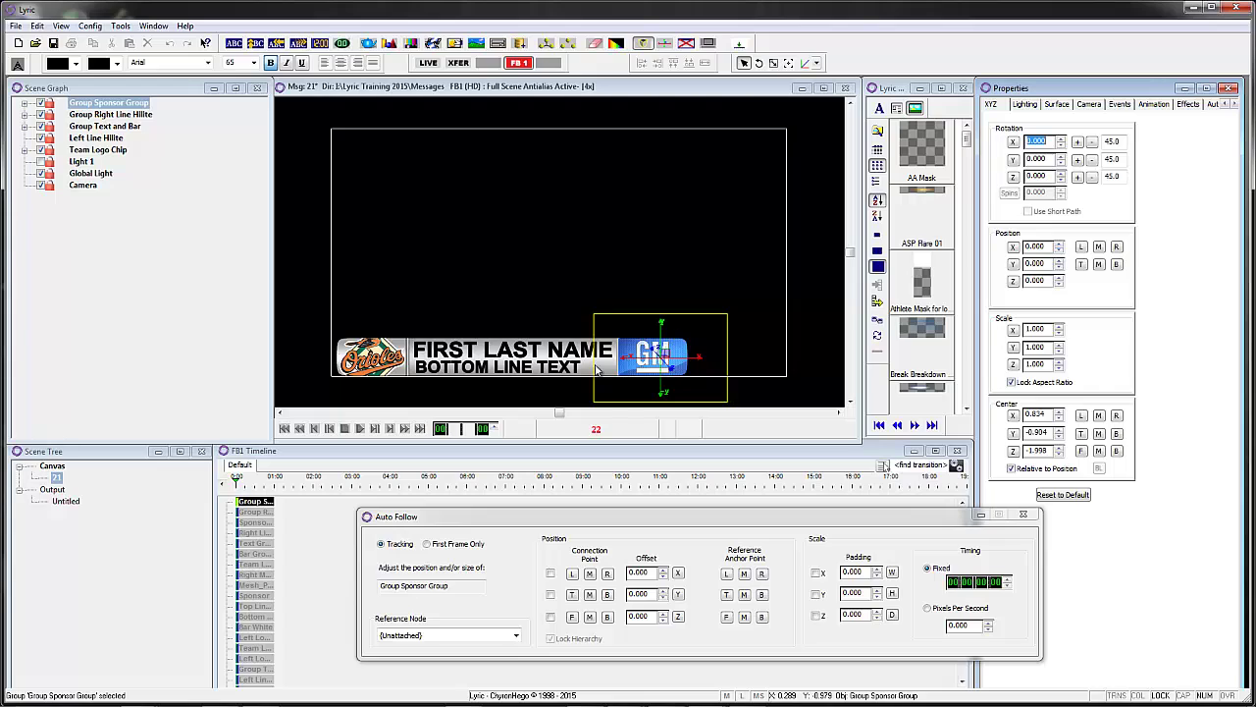
- Set Sponsor Group to follow Text Group on First Frame Only, with Lock Hierarchy off
click(23, 103)
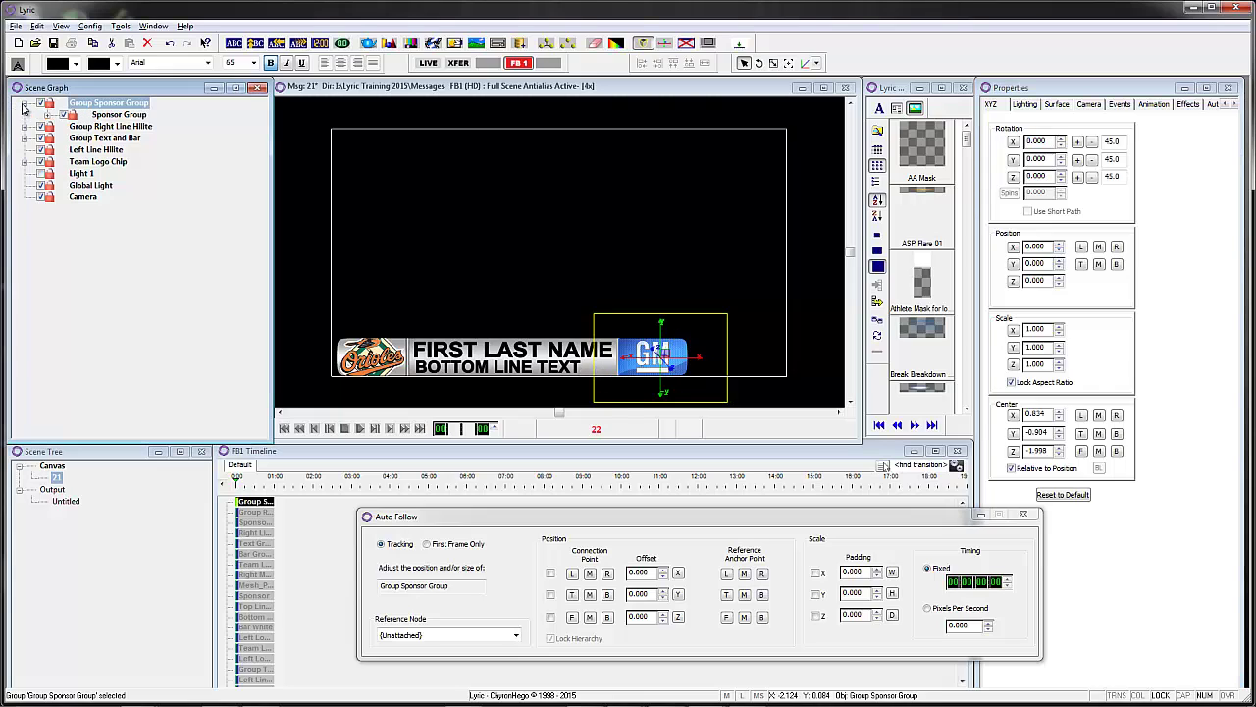
click(126, 115)
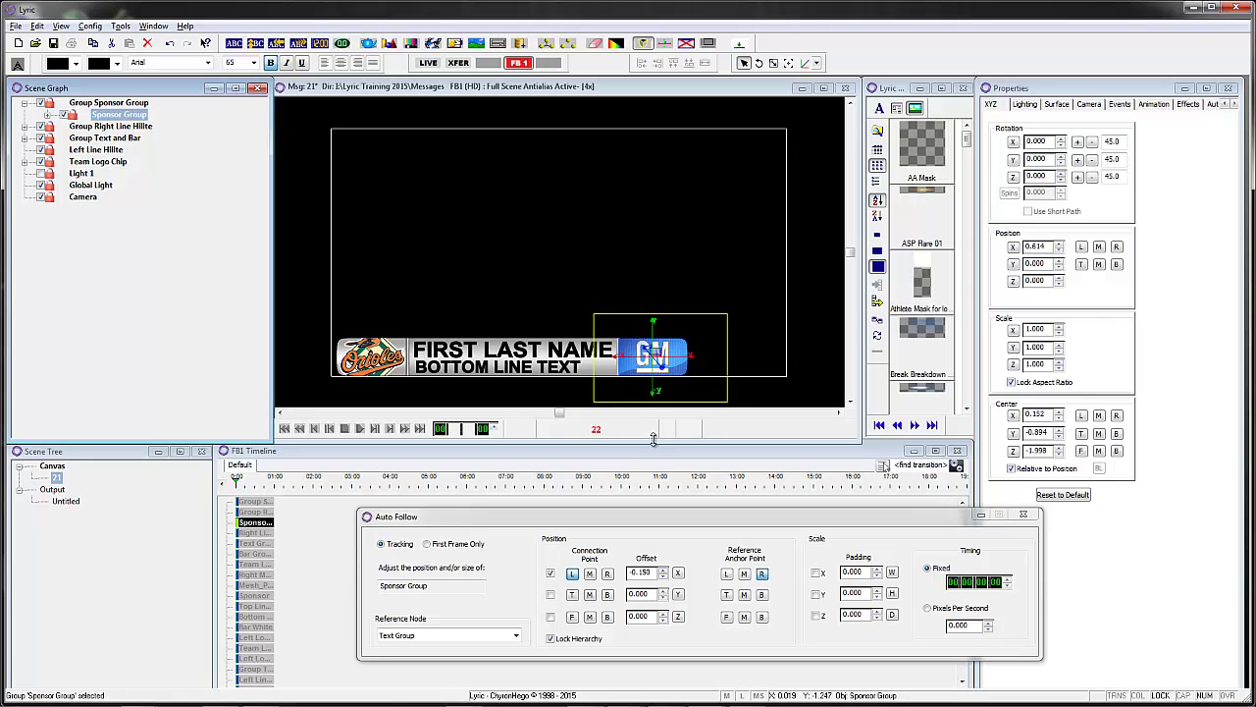
click(551, 639)
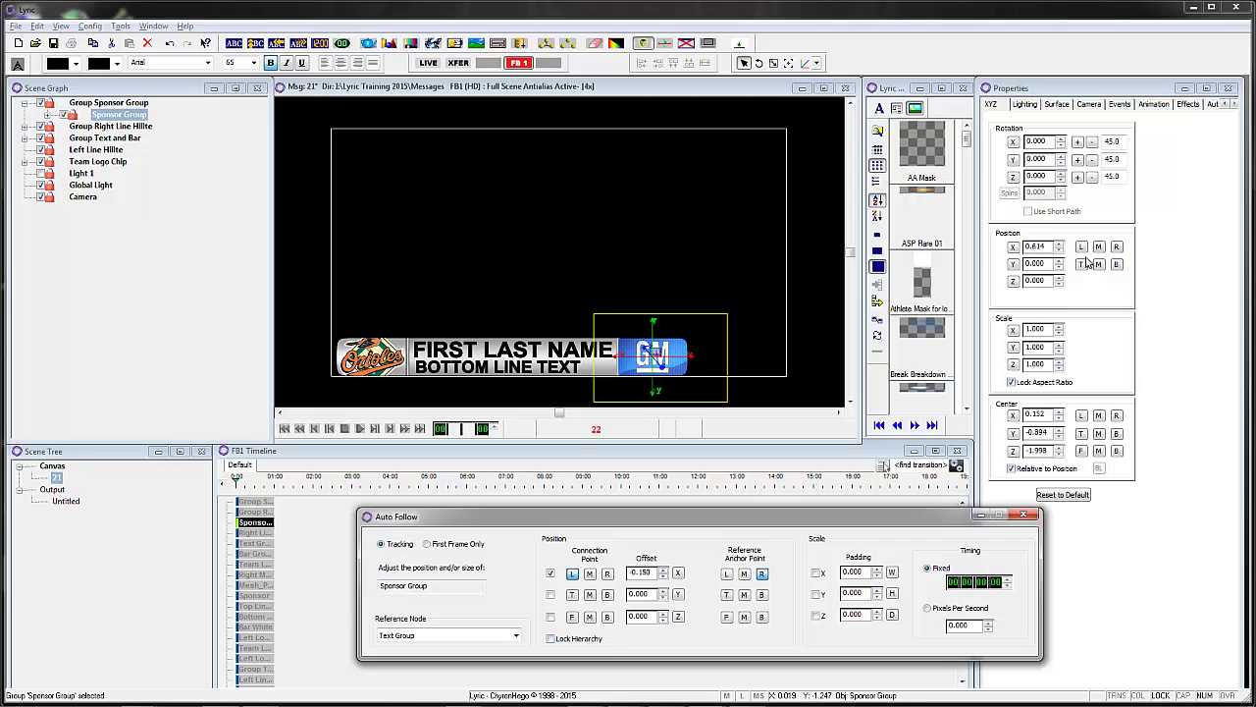
click(427, 545)
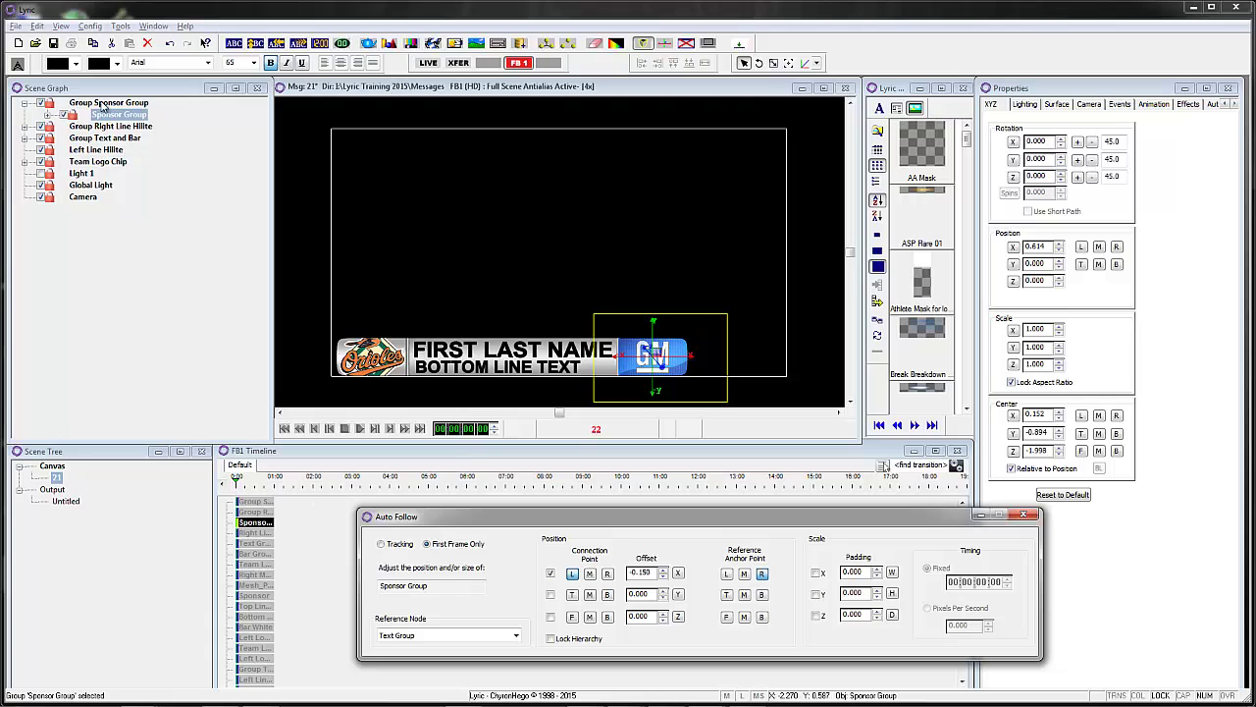
- Set Right Line Hilite under Group Right Line Hilite to First Frame Only, Lock Hierarchy off
click(25, 126)
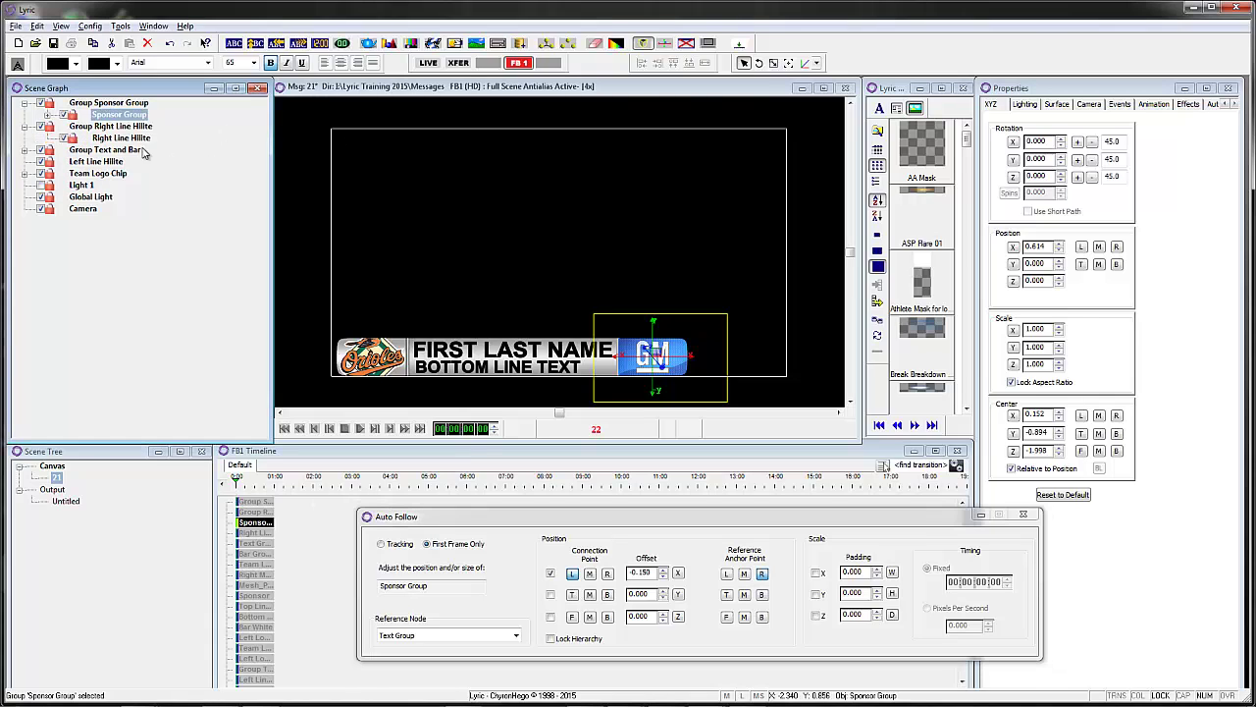
click(122, 137)
click(551, 638)
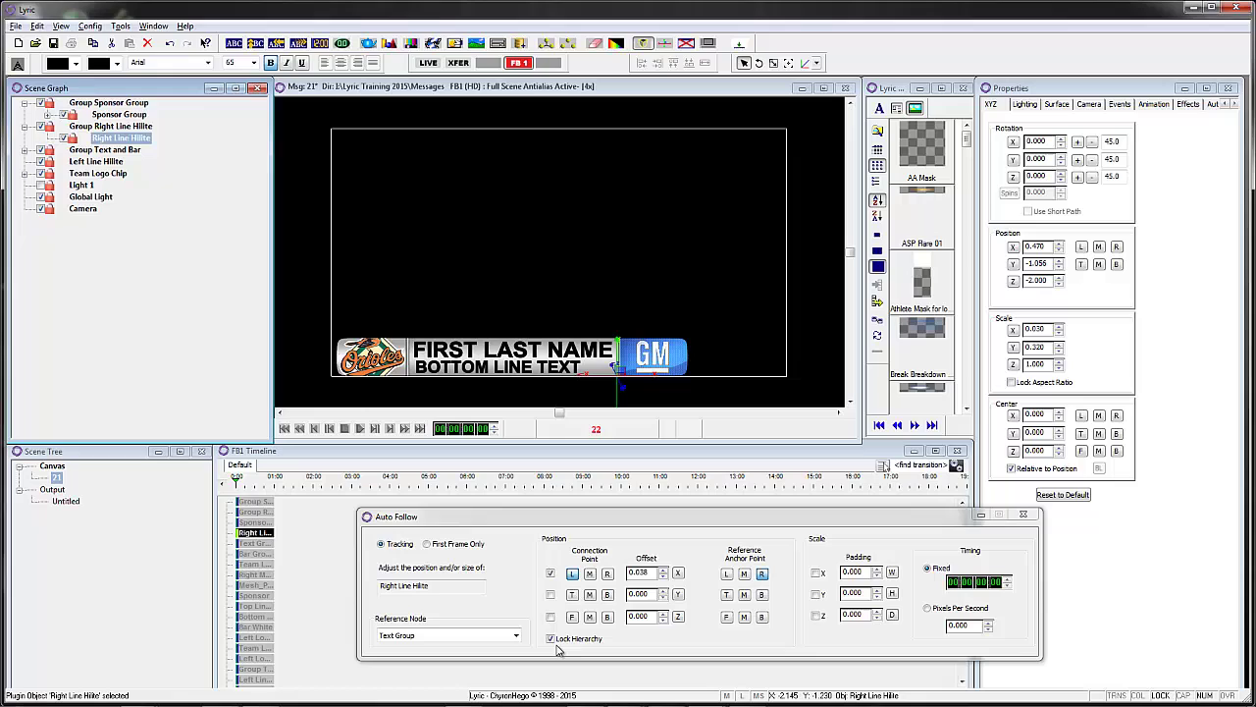
click(551, 638)
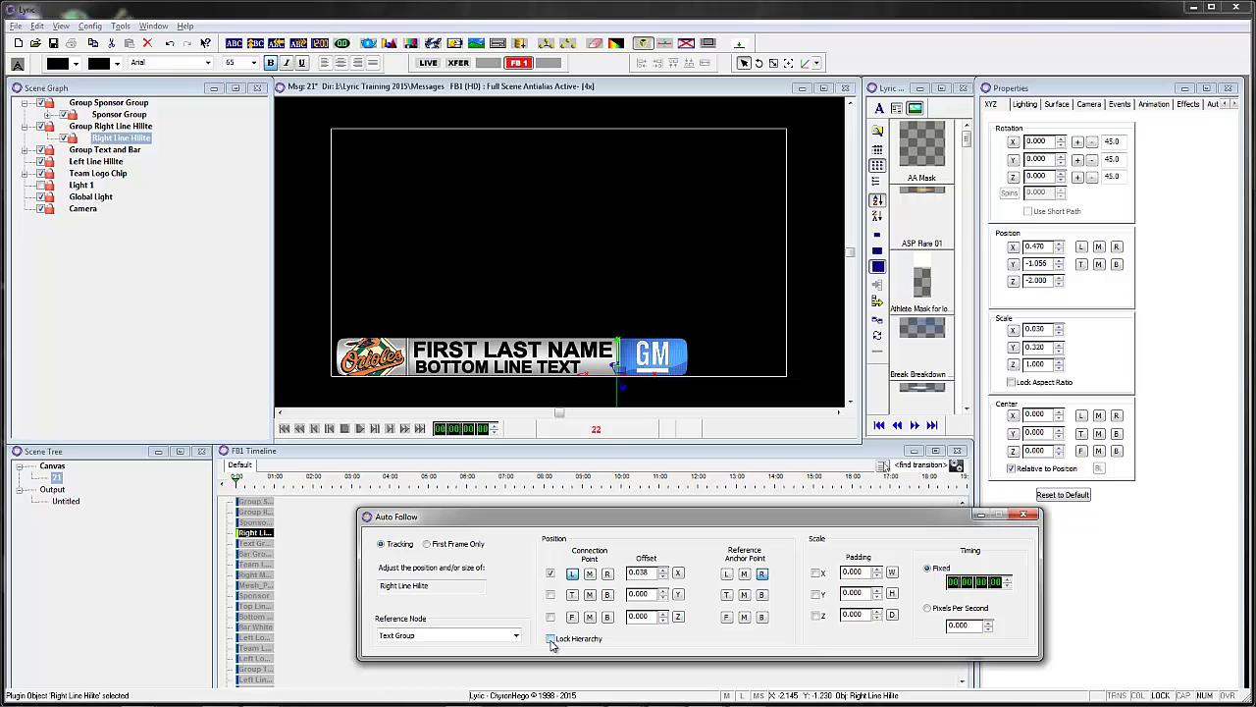
click(427, 544)
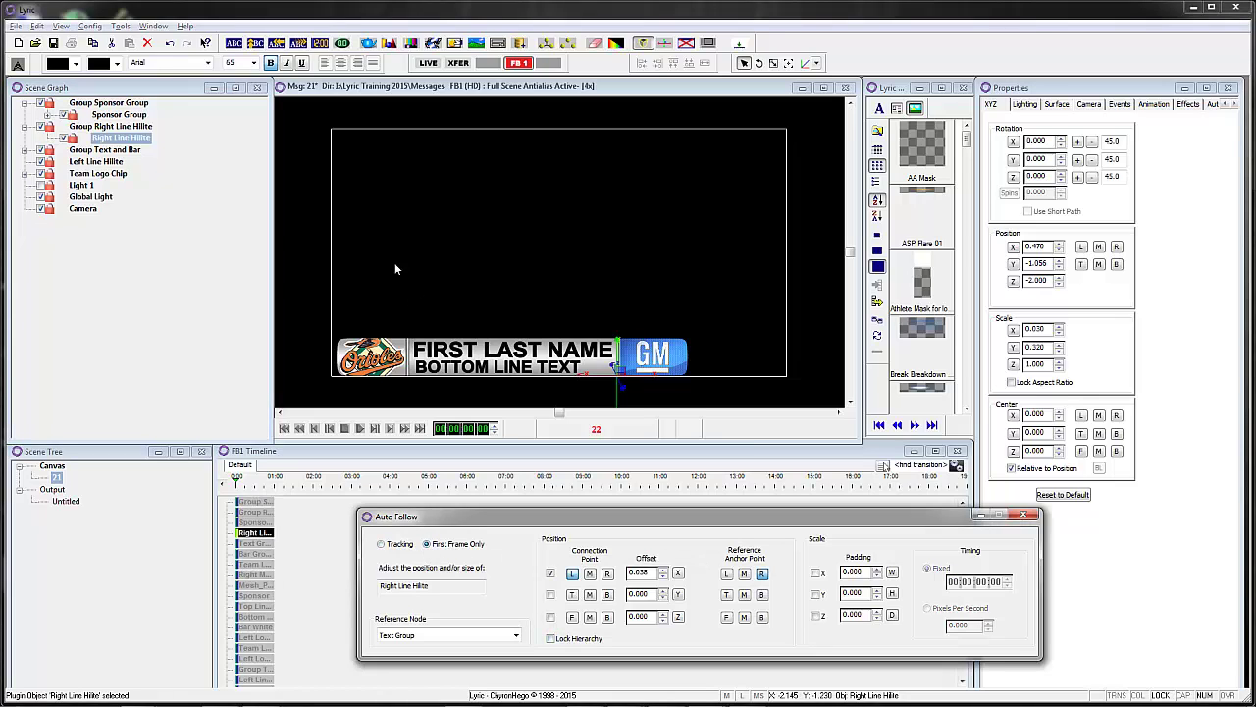
click(113, 127)
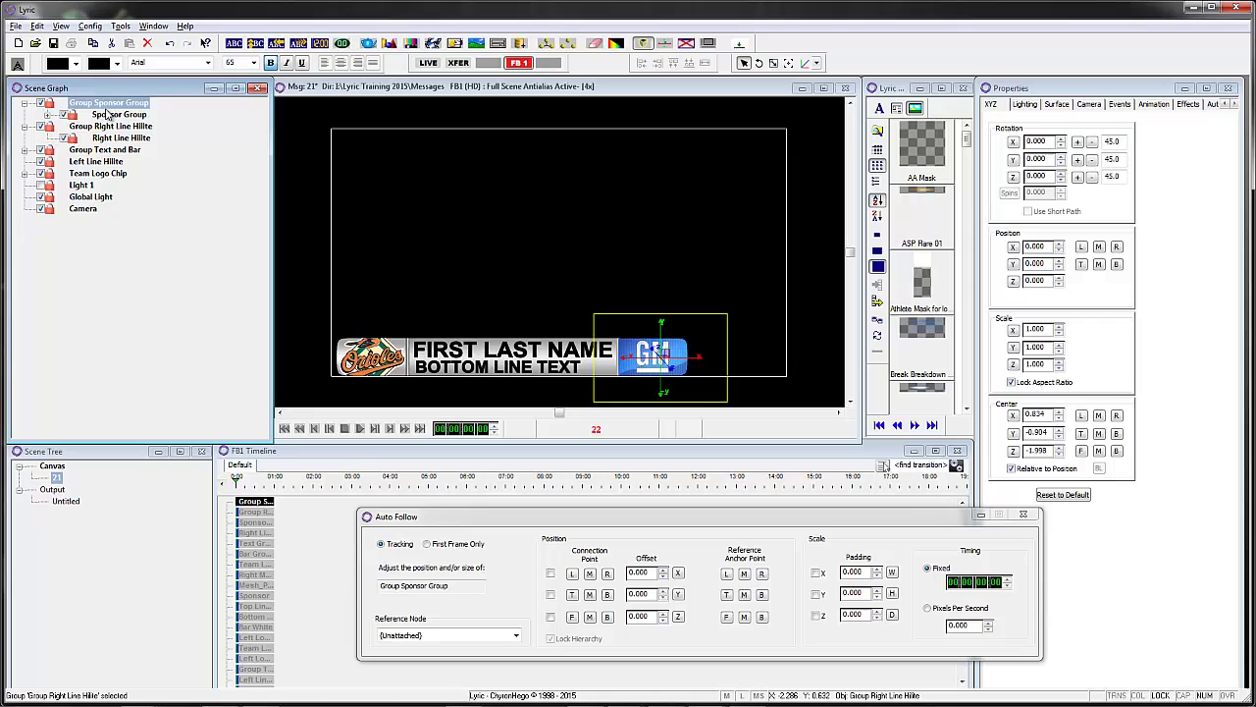
- Collapse the groups and select Group Sponsor Group through Team Logo Chip
click(25, 127)
click(25, 103)
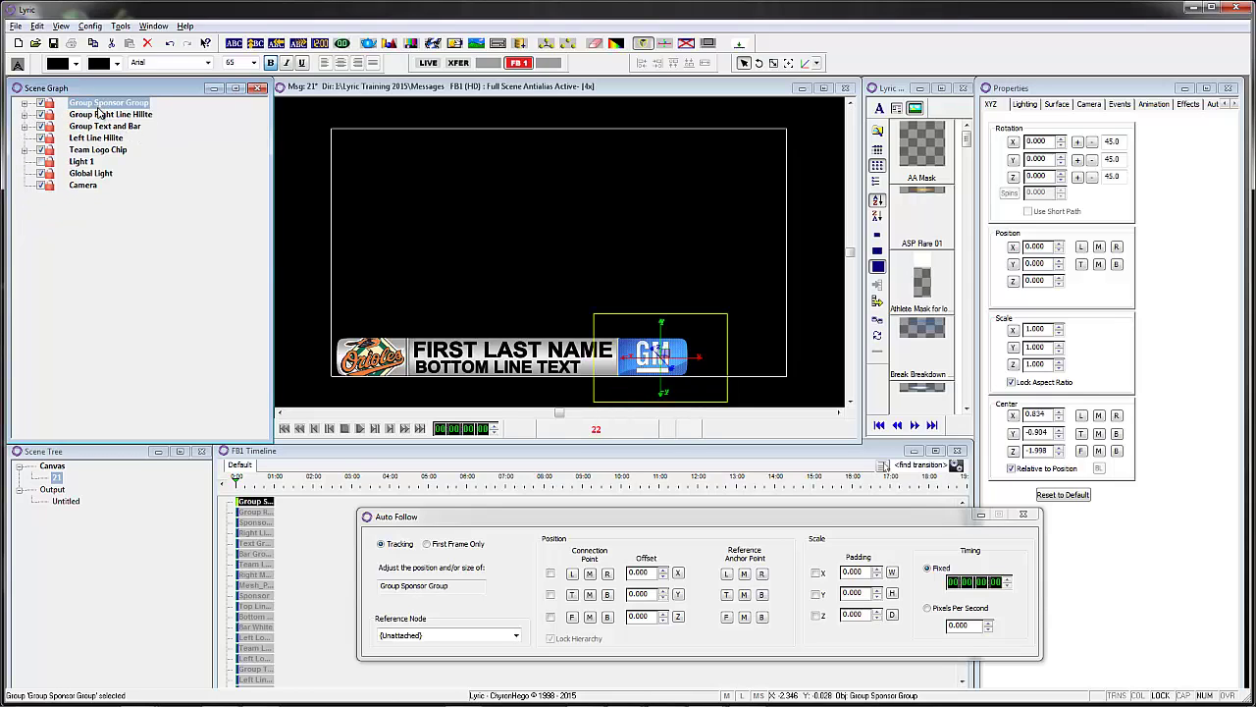
drag(99, 113, 110, 149)
- Add an Effect In transition for the selected nodes only, then set the timeline to 0:14
right_click(248, 469)
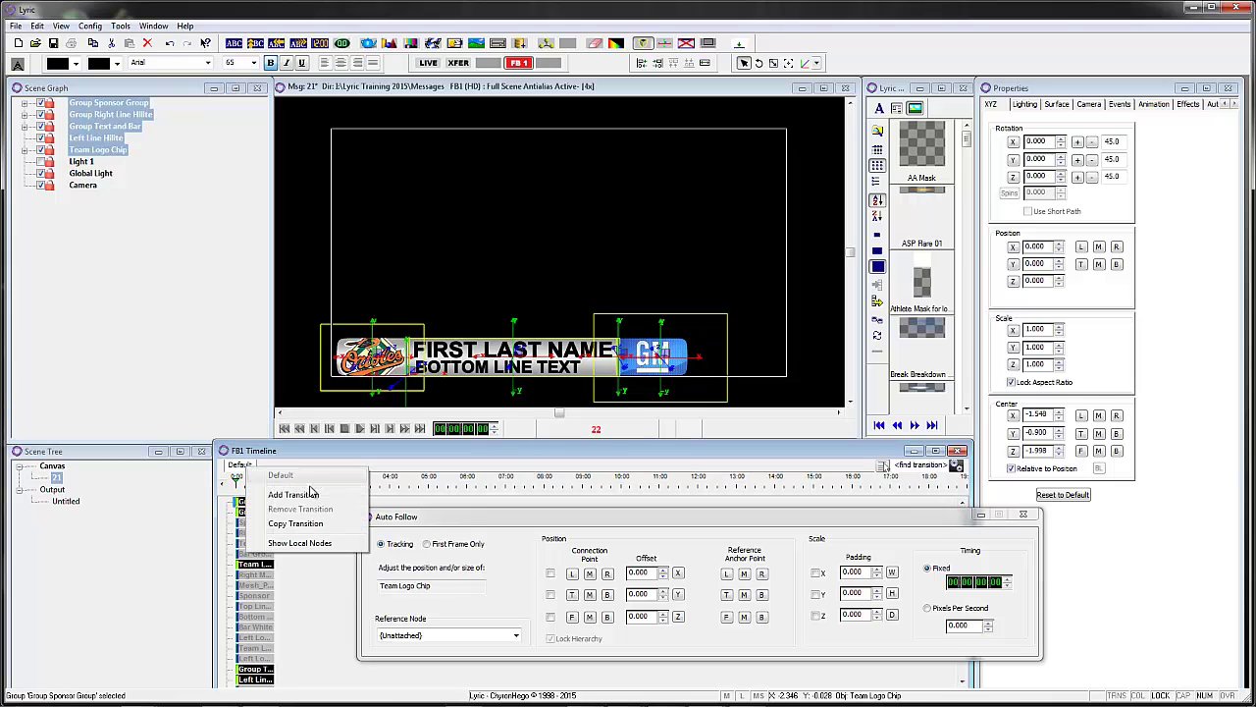
click(294, 494)
click(676, 318)
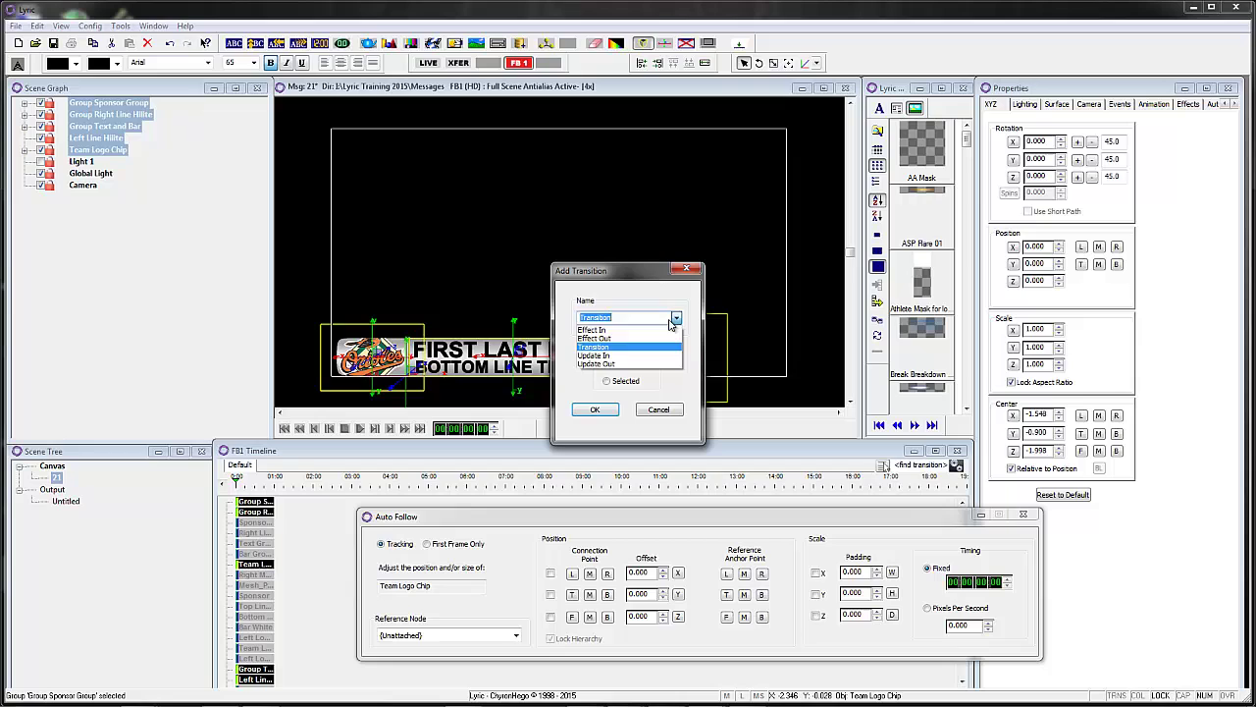
click(640, 331)
click(610, 382)
click(595, 409)
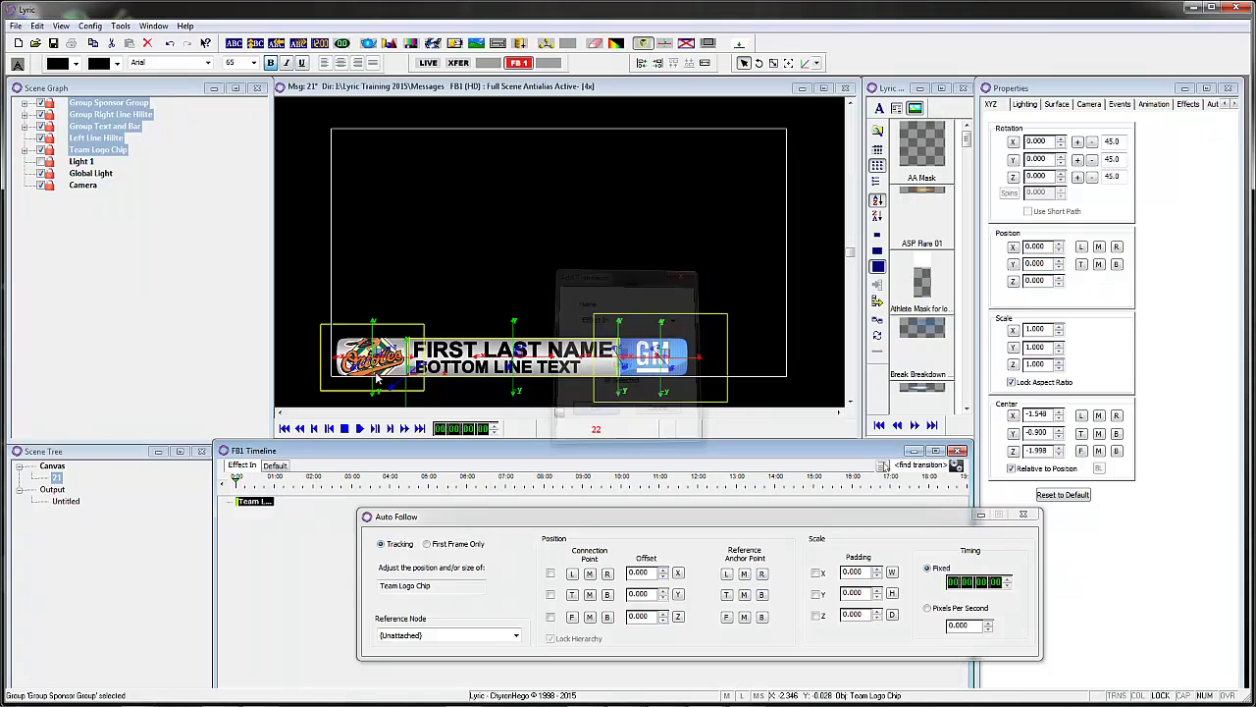
click(83, 185)
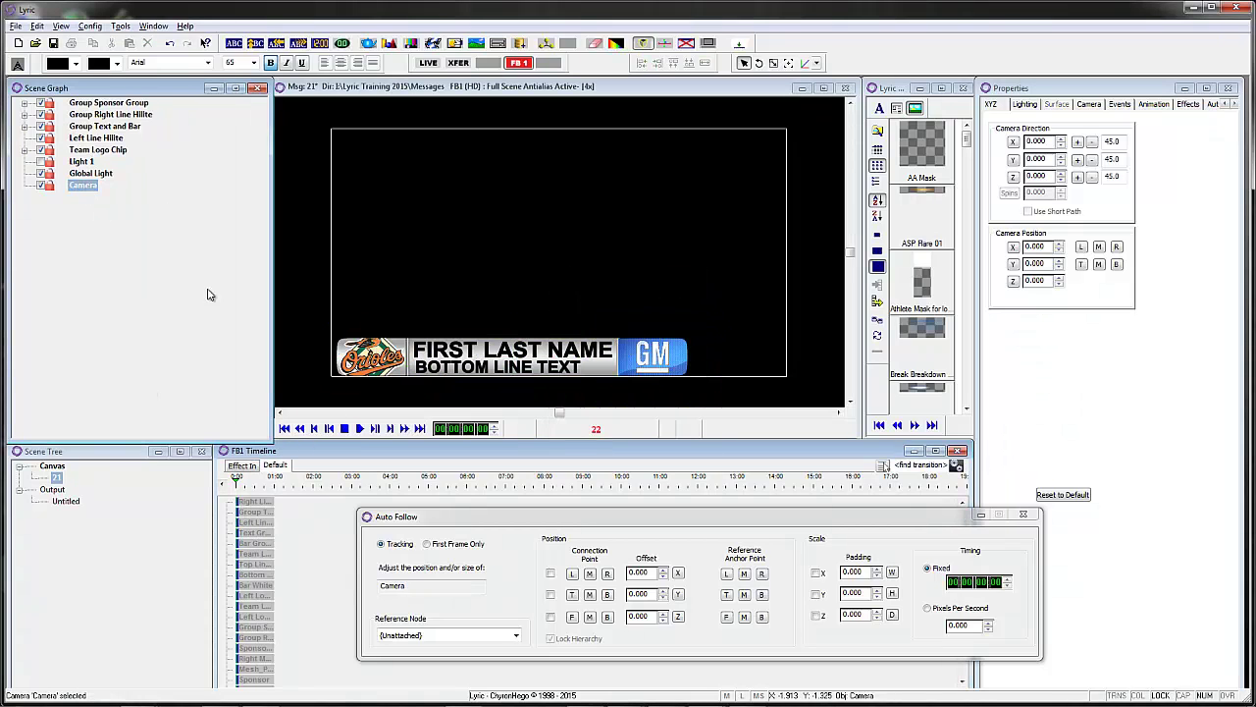
click(257, 483)
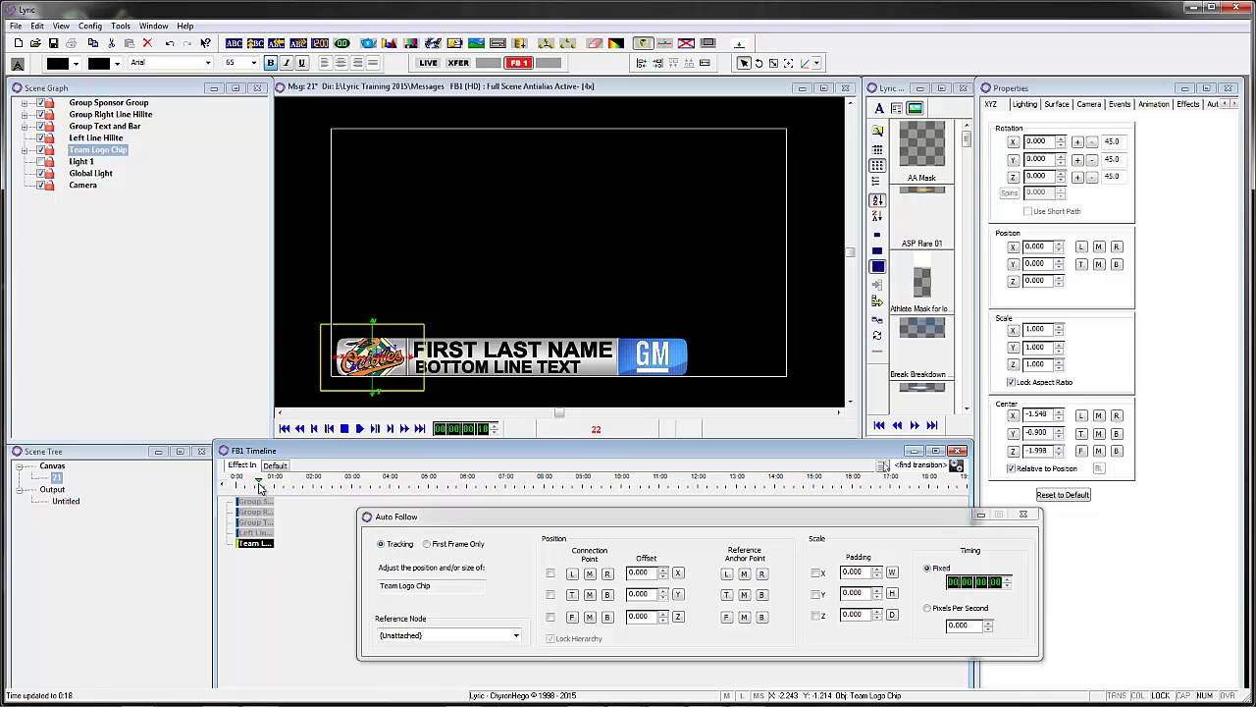
- Add a Team Logo Chip keyframe at about 0:21
drag(262, 487, 263, 487)
right_click(261, 543)
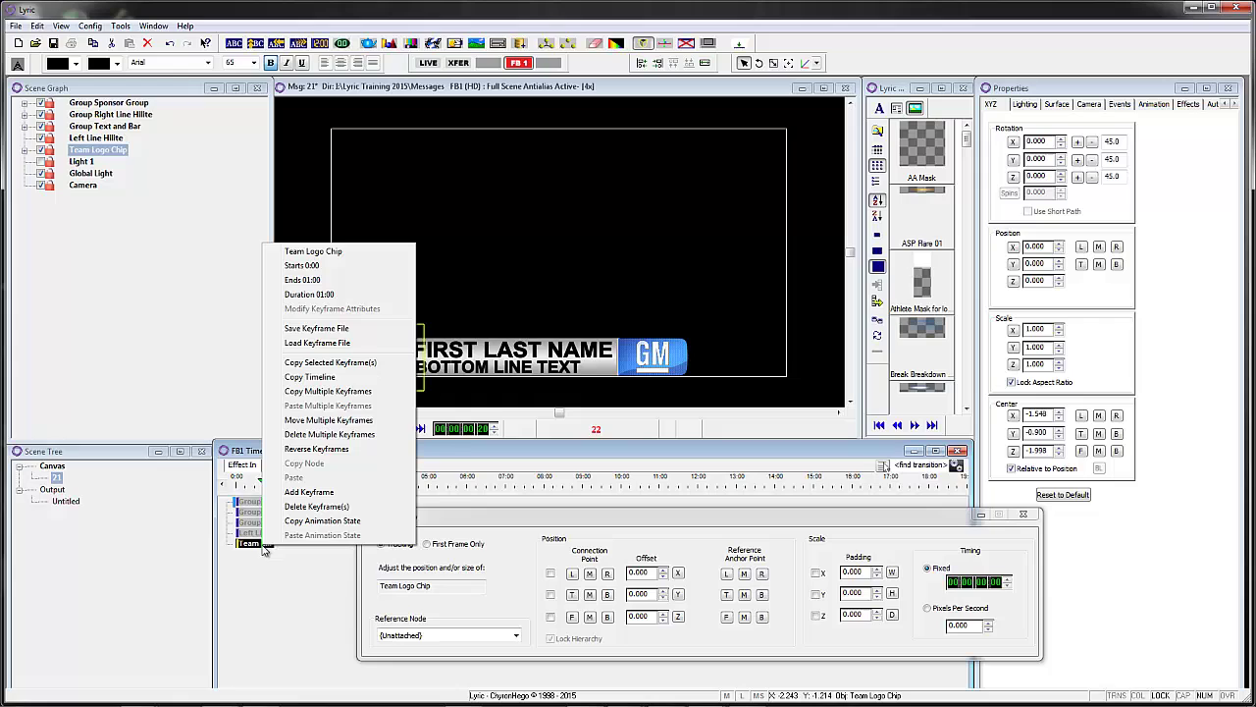
click(324, 493)
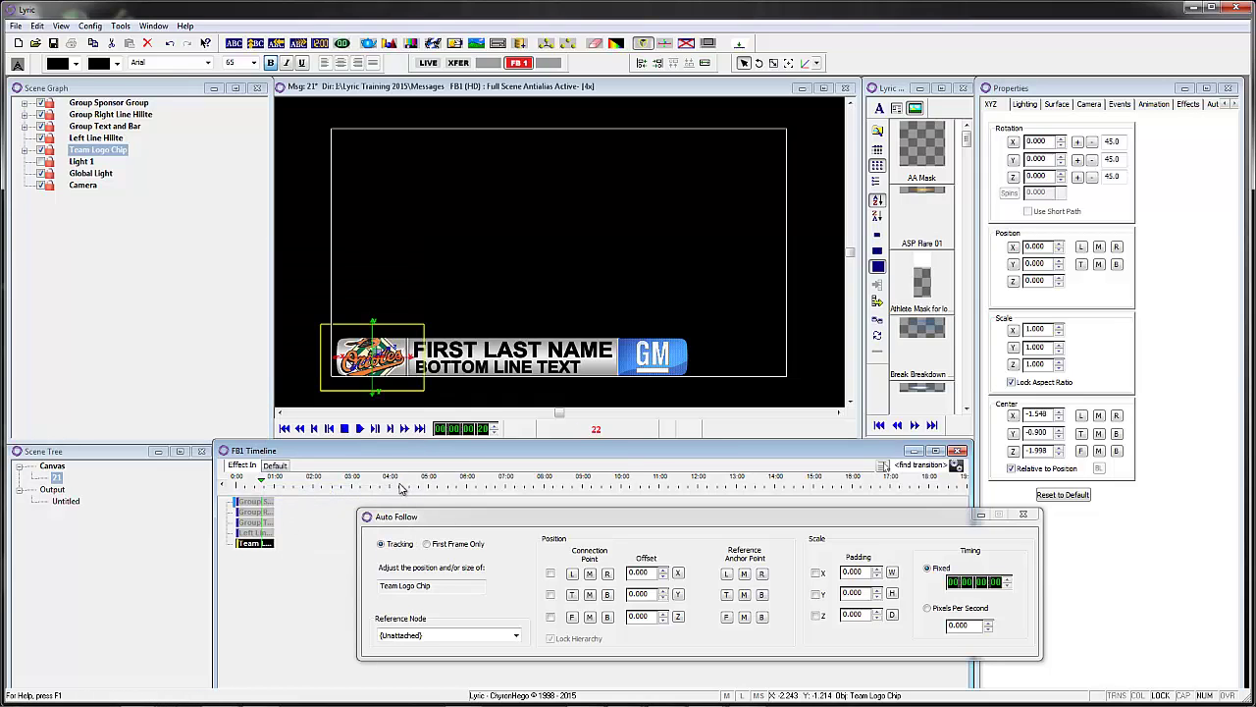
right_click(261, 543)
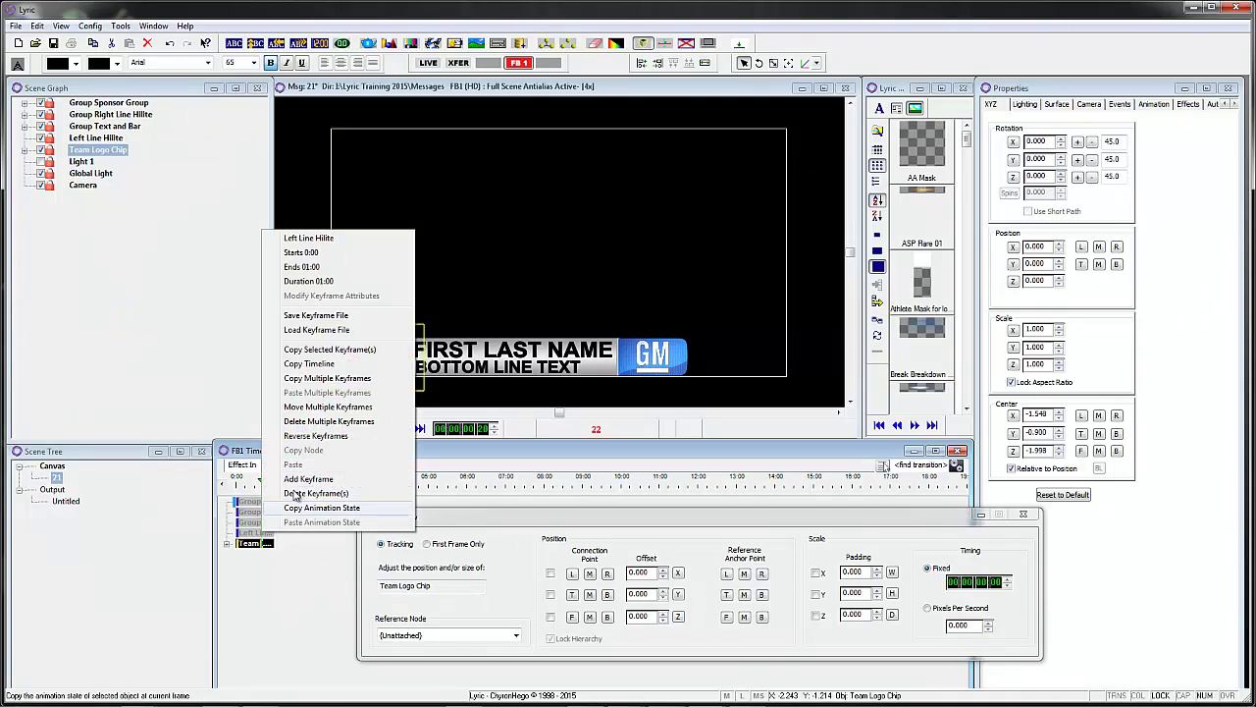
click(307, 490)
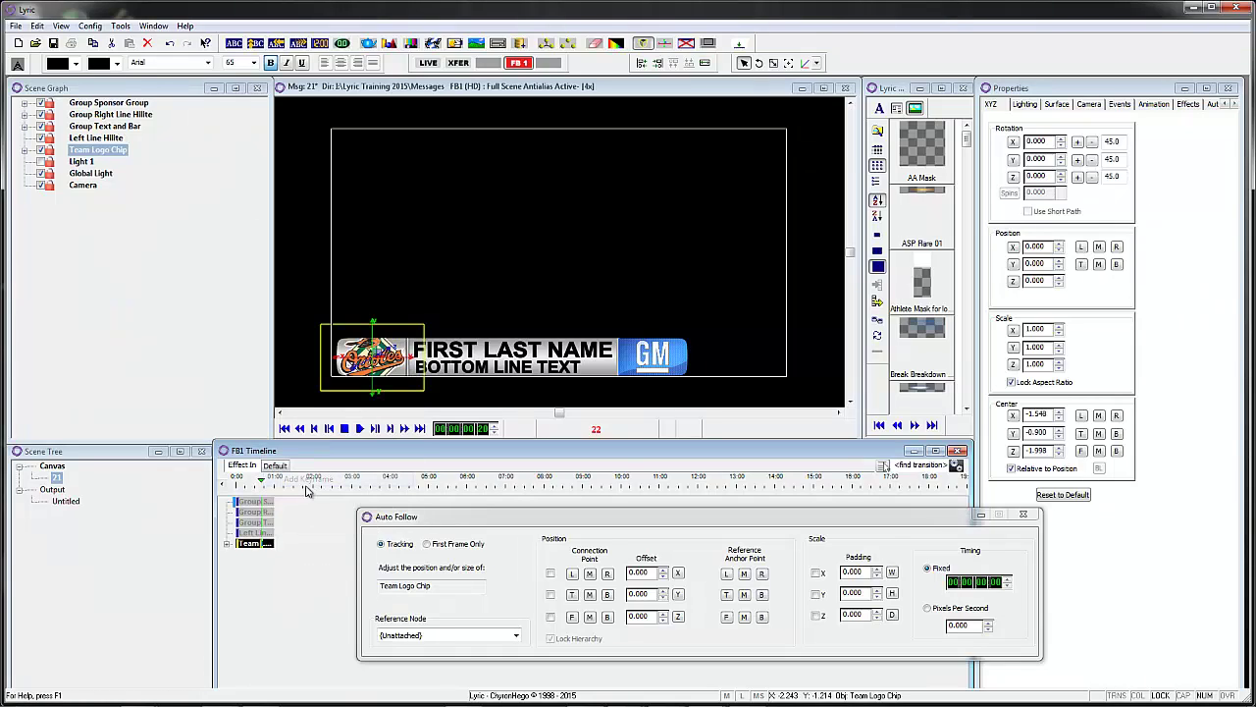
- Give the logo chip keyframe Ease interpolation with Ease In type
right_click(261, 546)
click(295, 309)
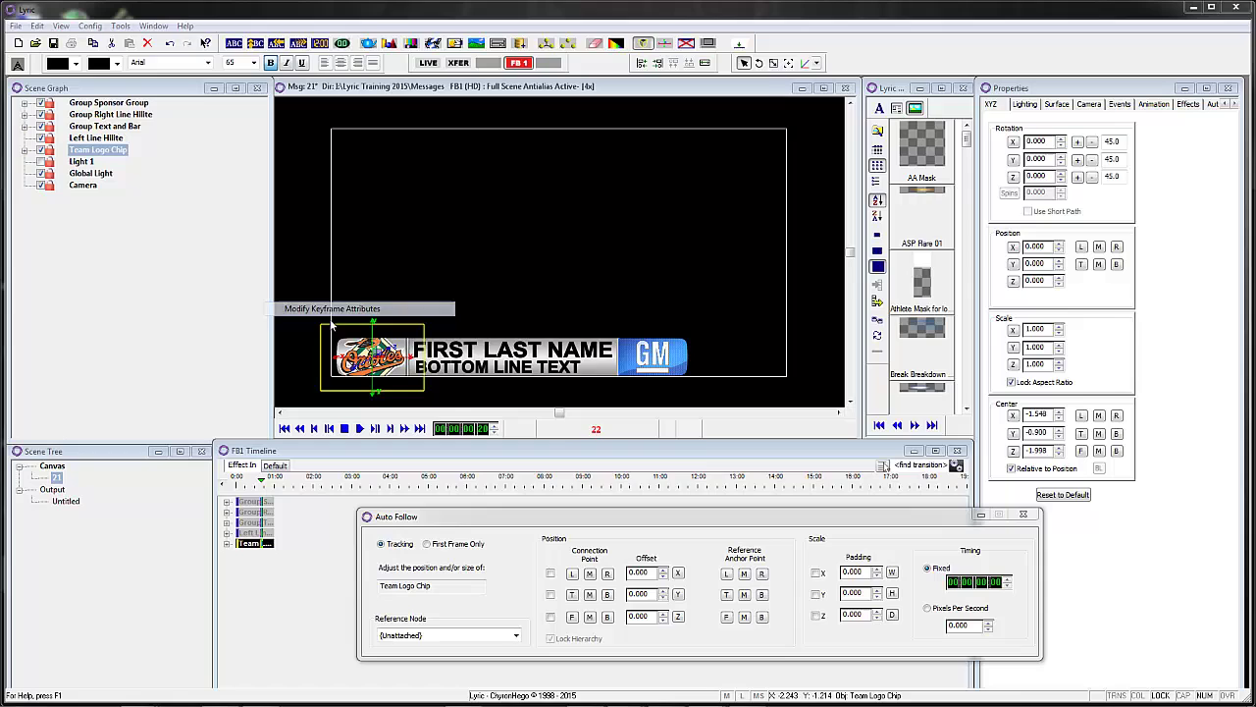
click(643, 324)
click(653, 338)
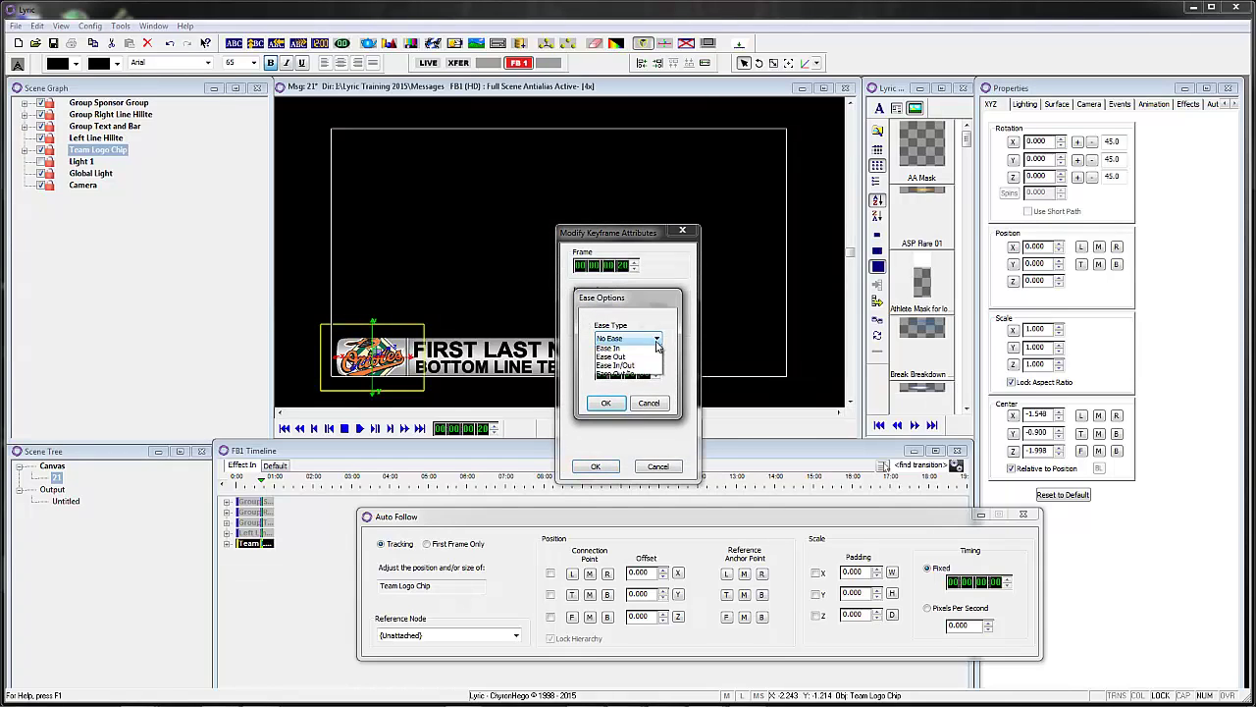
click(645, 359)
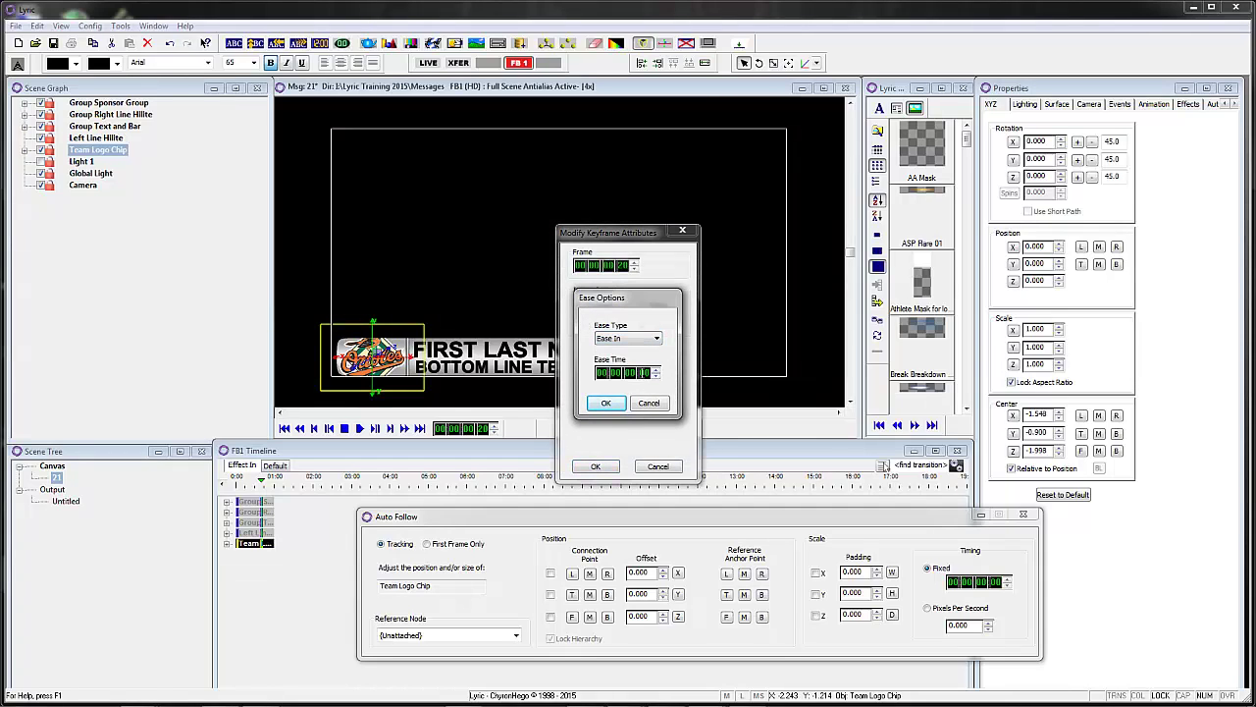
click(606, 402)
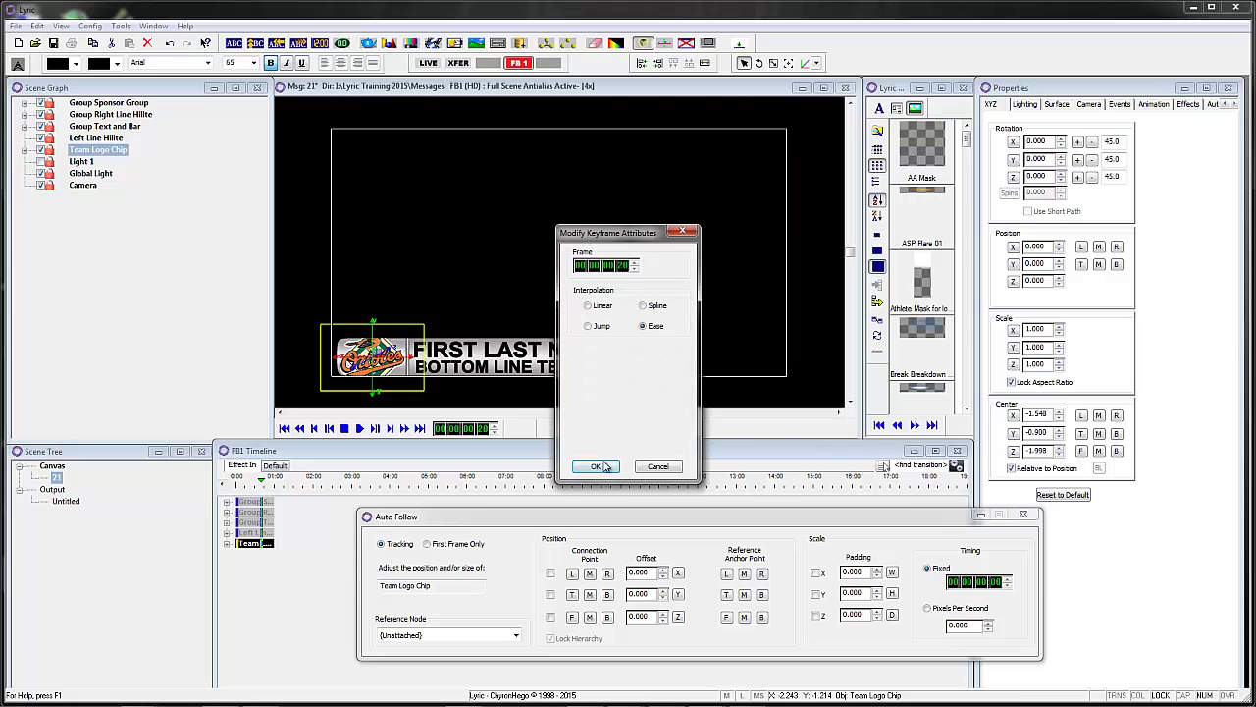
click(595, 466)
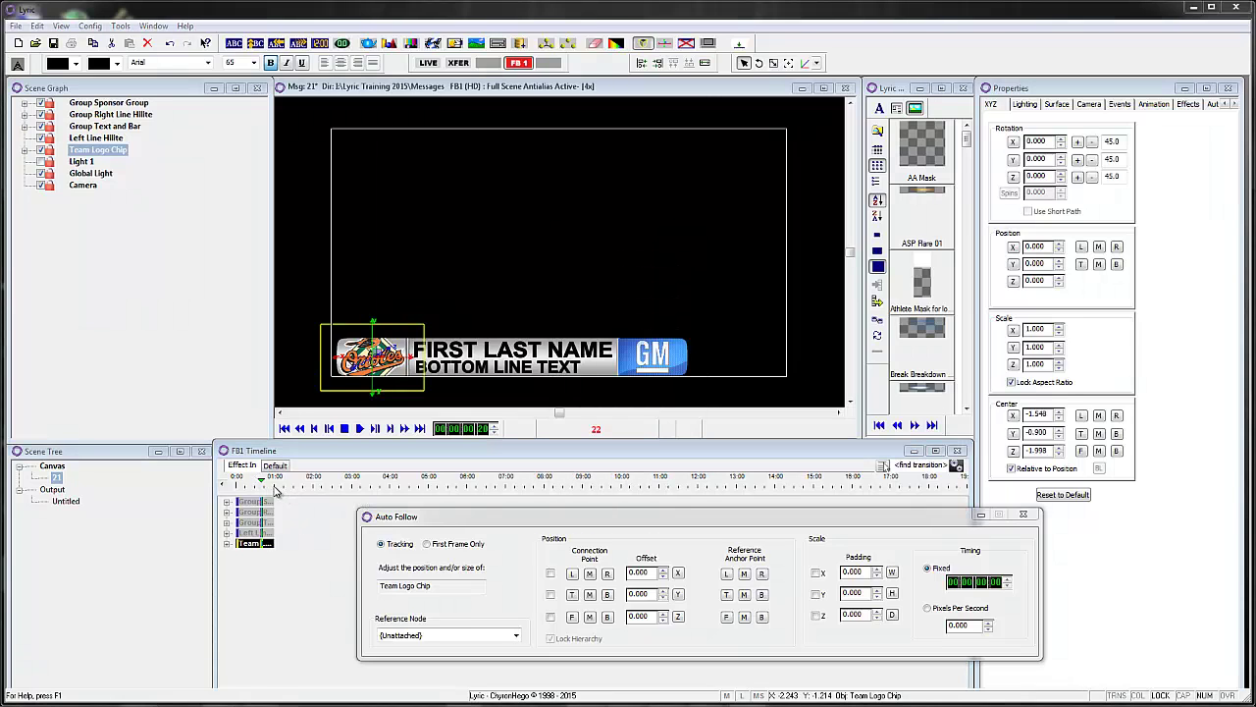
- At 0:00, shrink the Team Logo Chip to scale 0.100 and set its alpha to 0
click(234, 480)
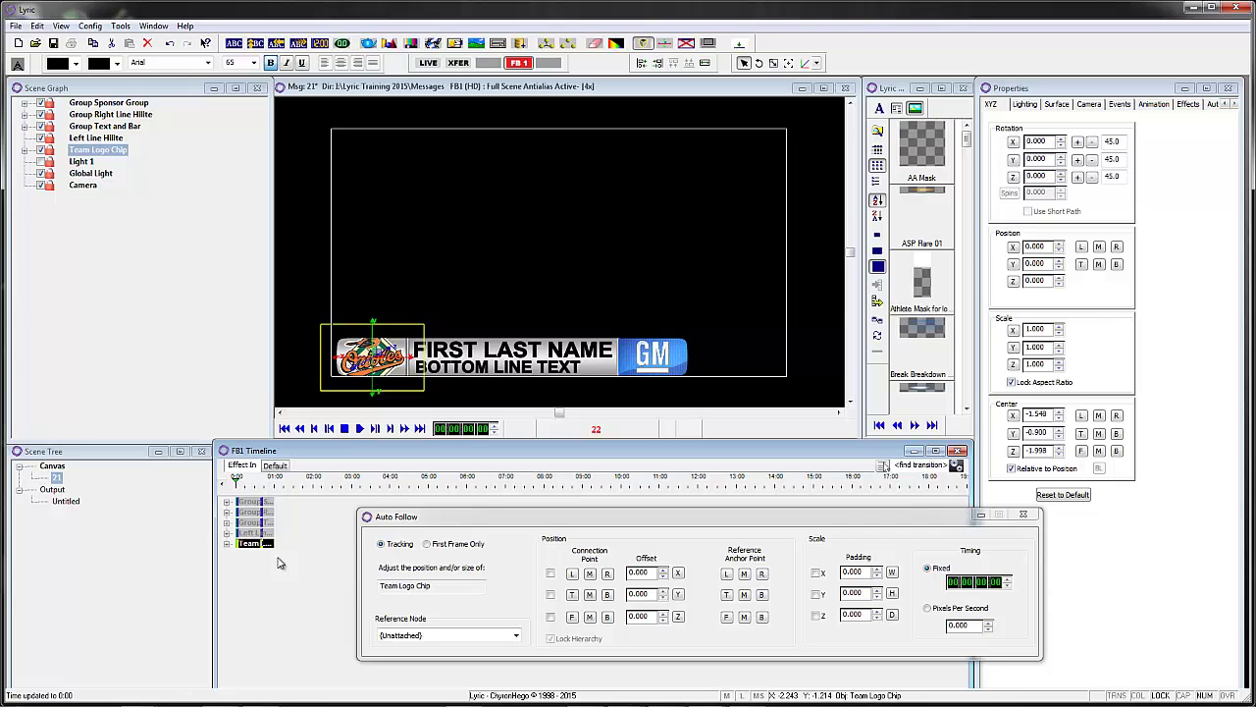
drag(241, 492, 218, 482)
drag(1059, 354, 1060, 359)
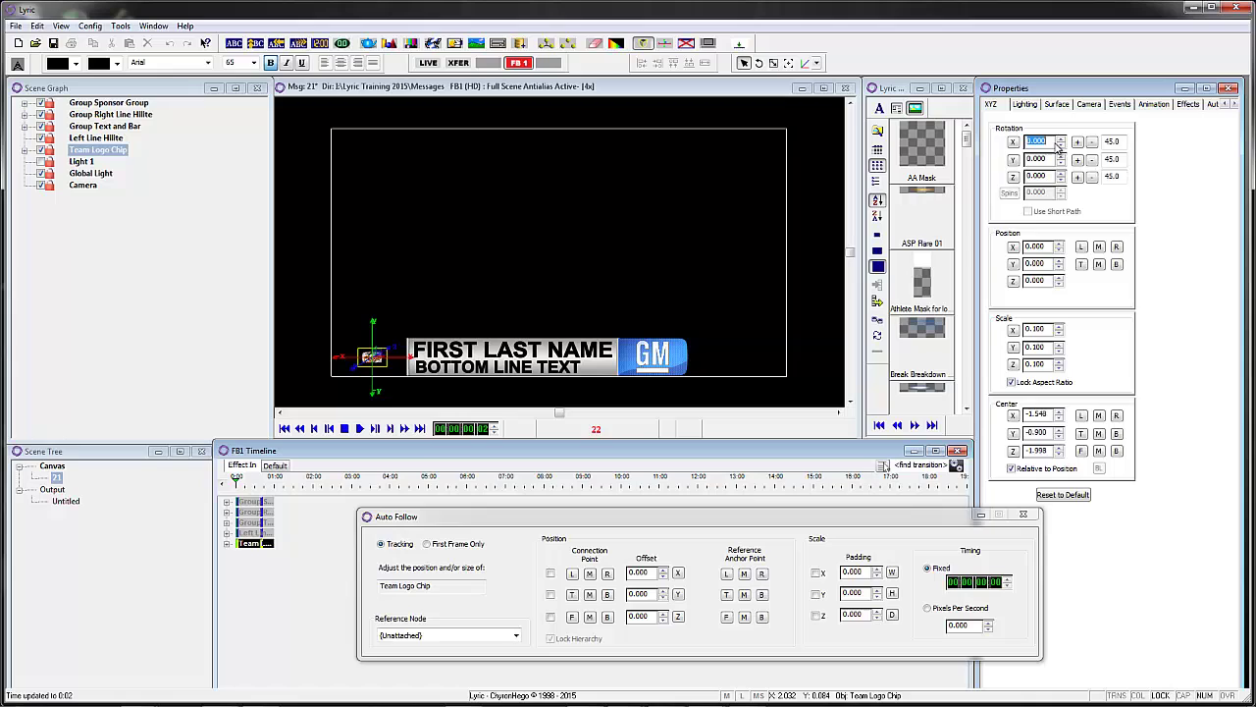
click(1059, 105)
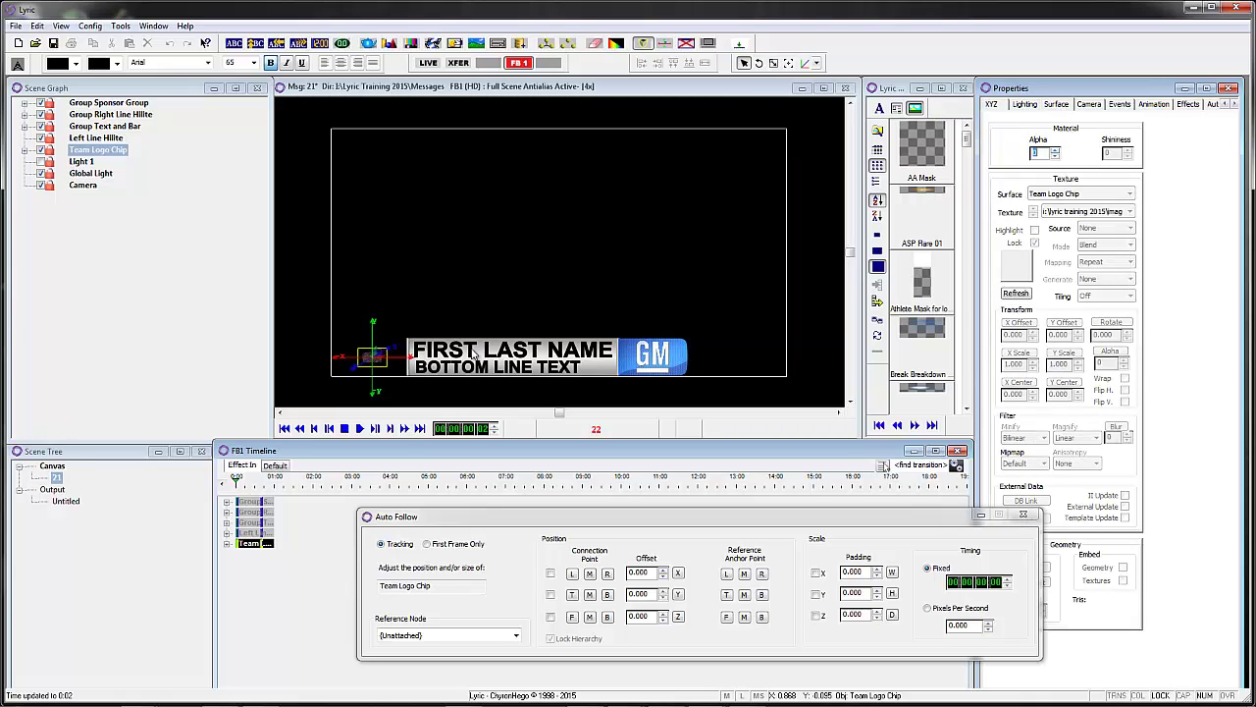
- At 0:05, set the logo chip's alpha to 100 and scrub to preview it growing in
click(238, 483)
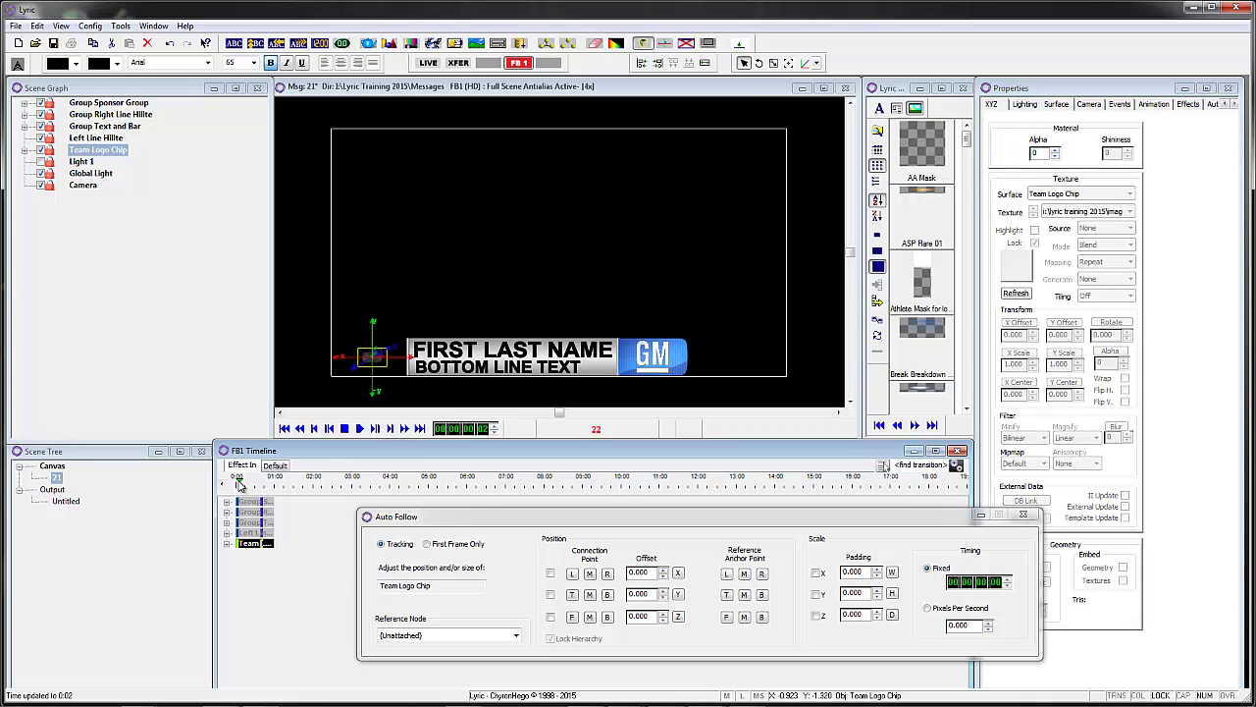
click(245, 483)
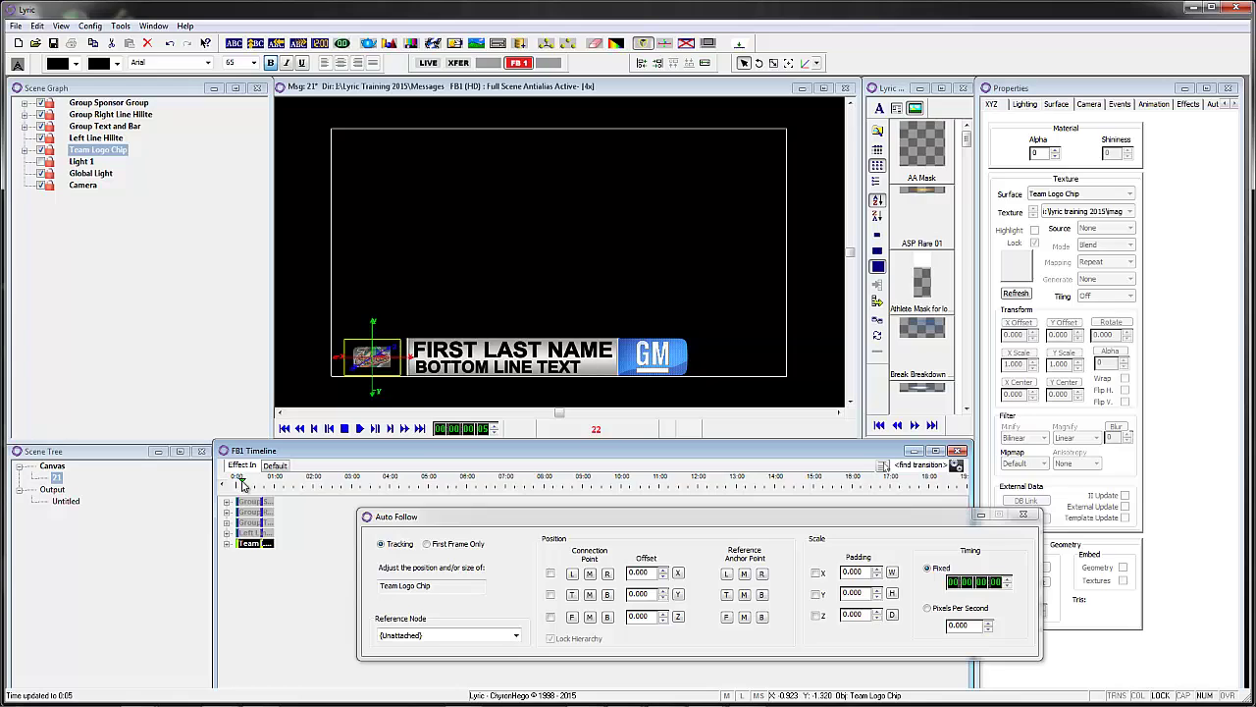
text(1)
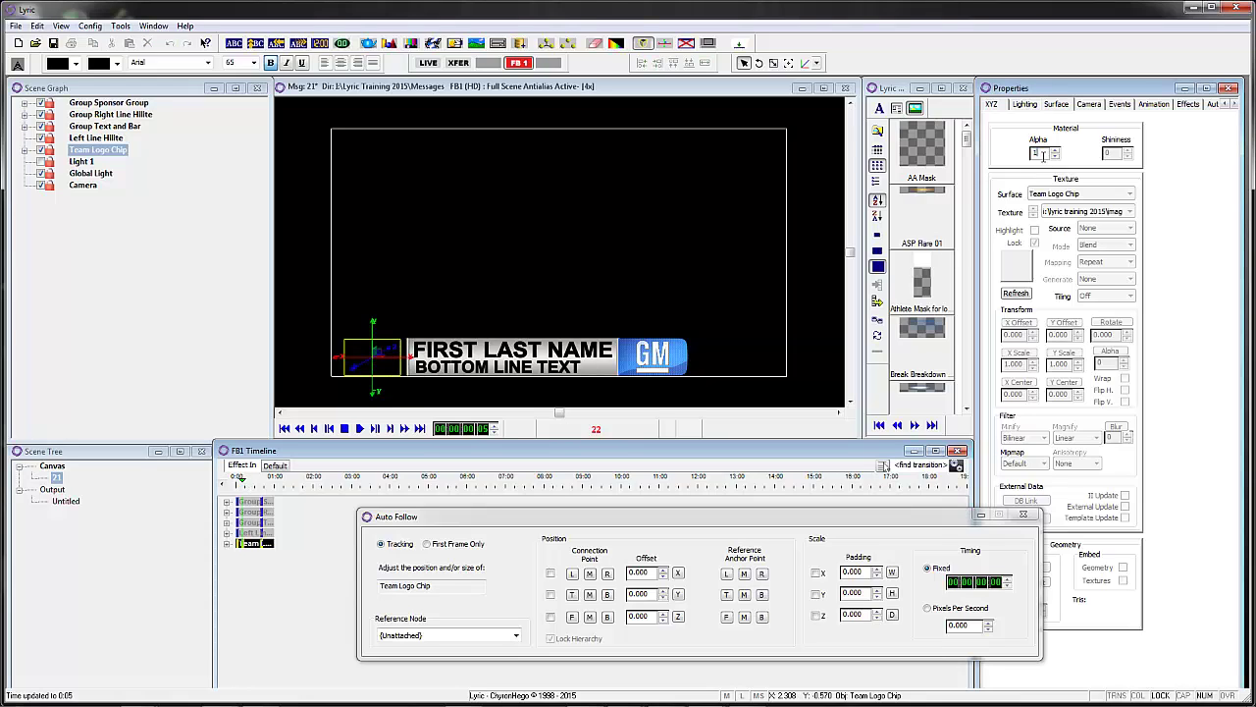
text(00)
click(250, 486)
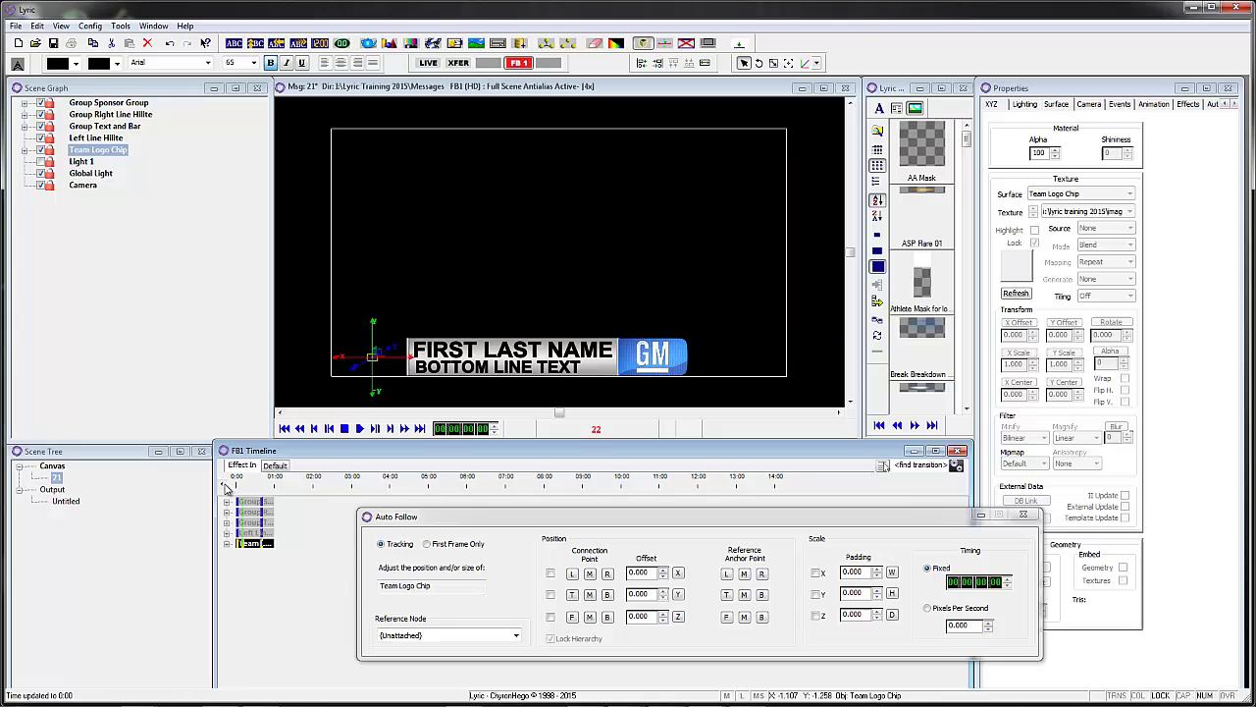
drag(250, 486, 175, 487)
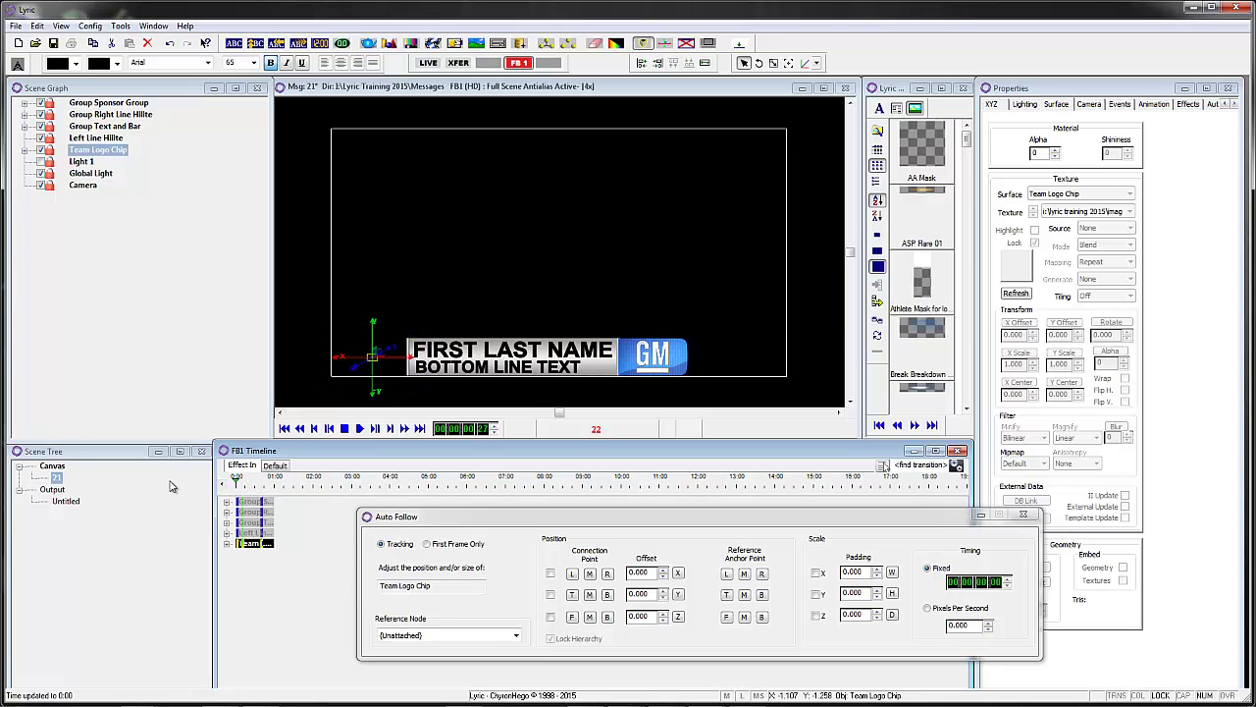
- Raise Left Line Hilite's Position X to 0.230
click(100, 138)
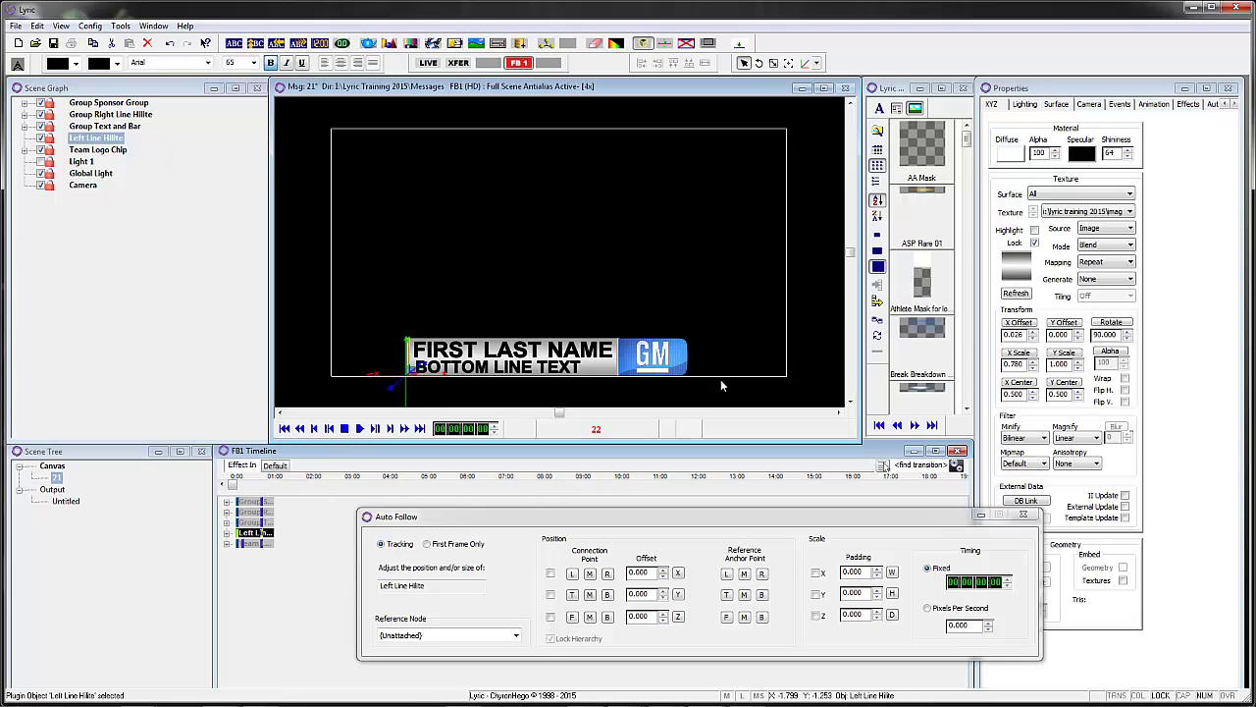
click(996, 107)
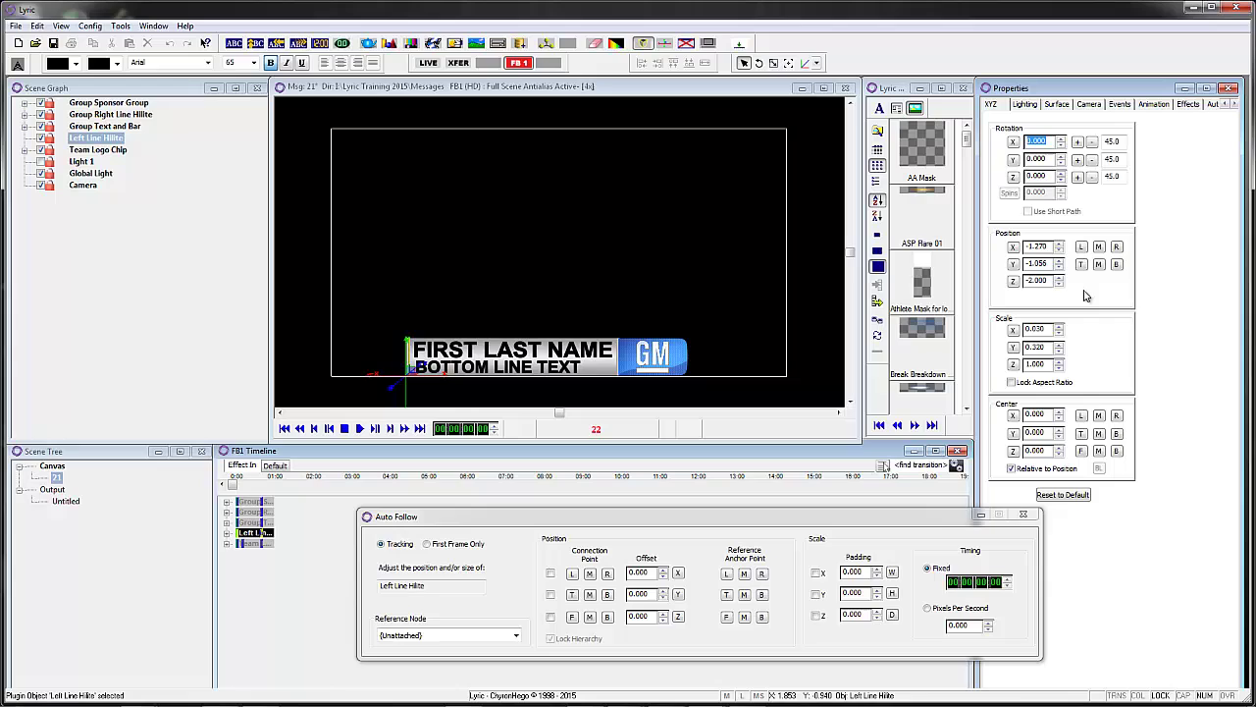
drag(1058, 247, 1061, 250)
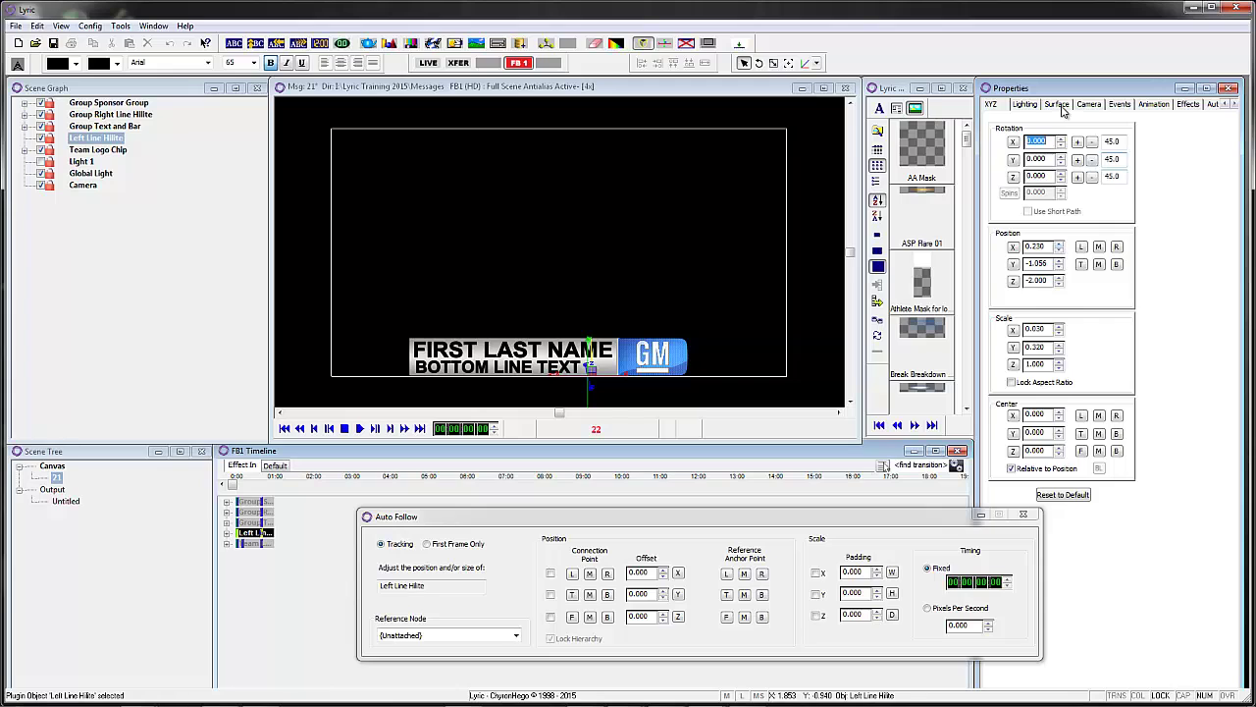
- Set the highlight's Surface alpha to 100 at 0:05, then return to the start
click(1058, 104)
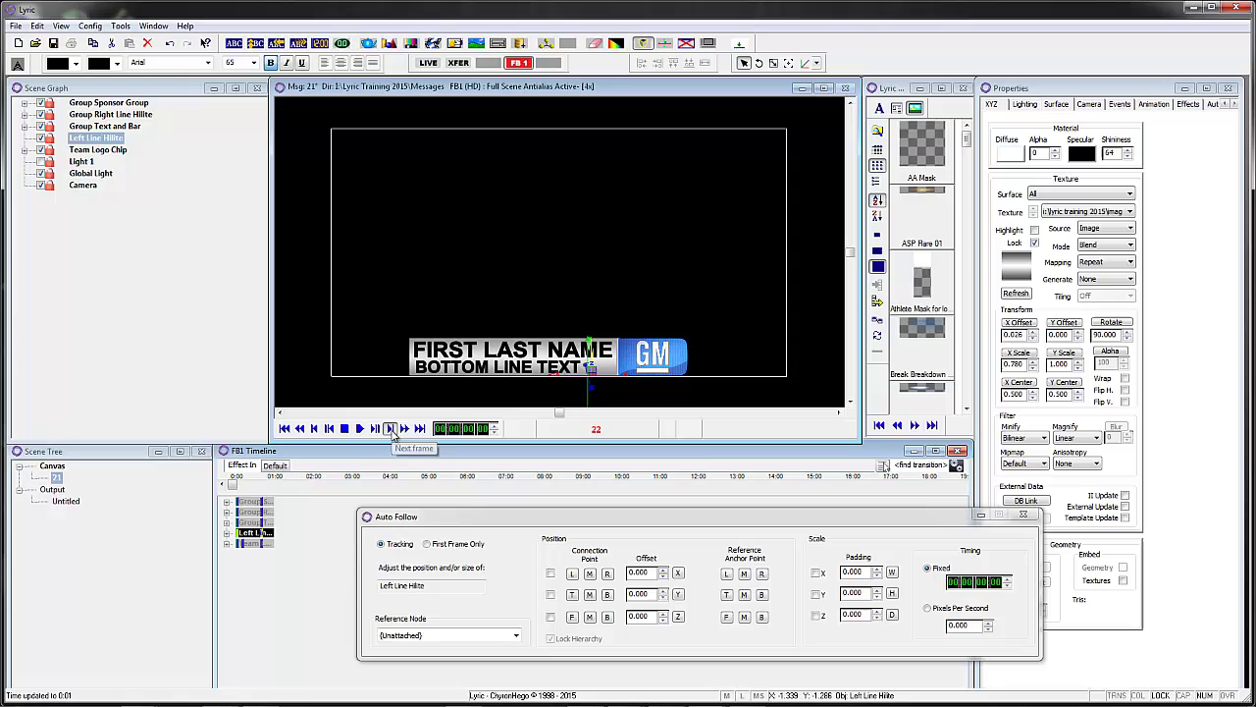
click(392, 429)
click(392, 429)
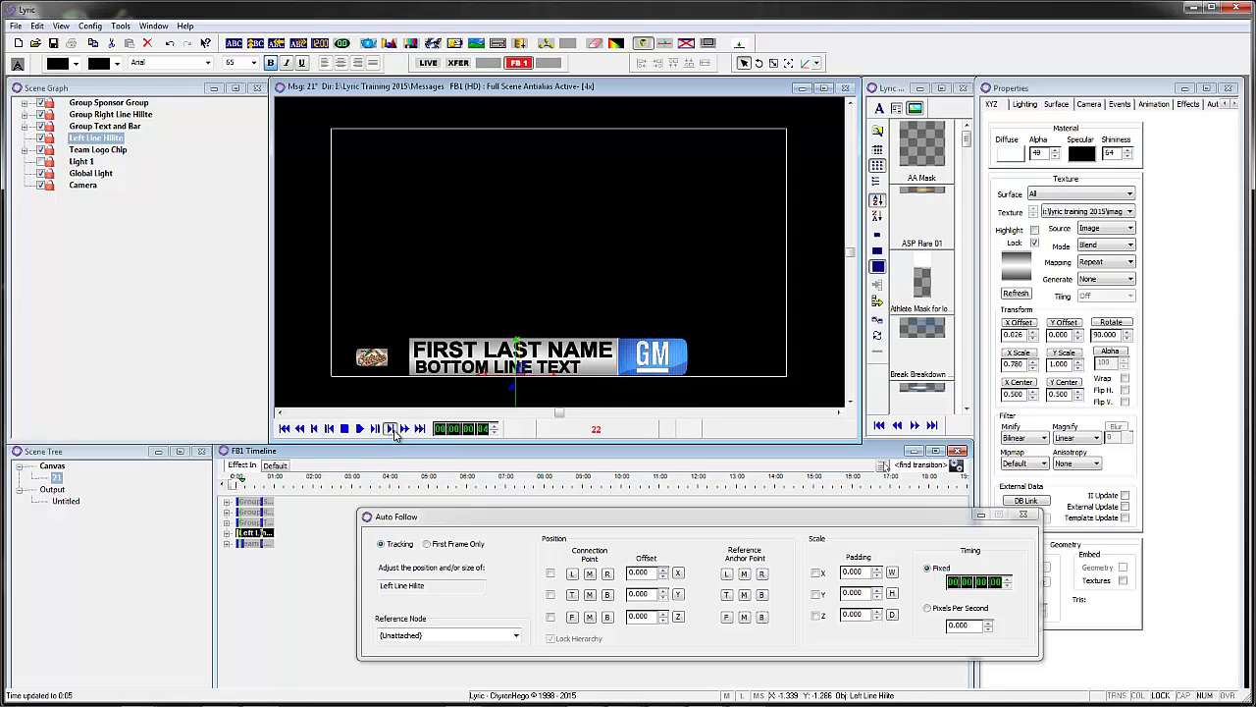
click(392, 429)
double_click(1038, 154)
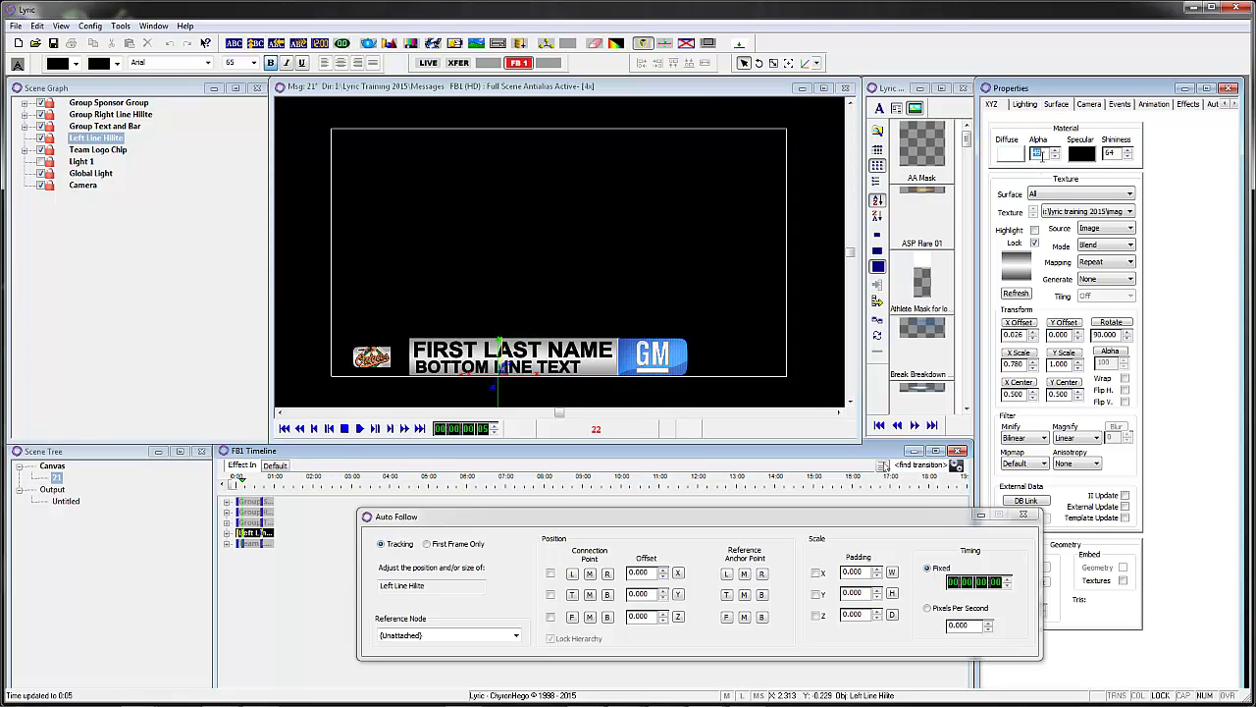
text(100)
click(238, 484)
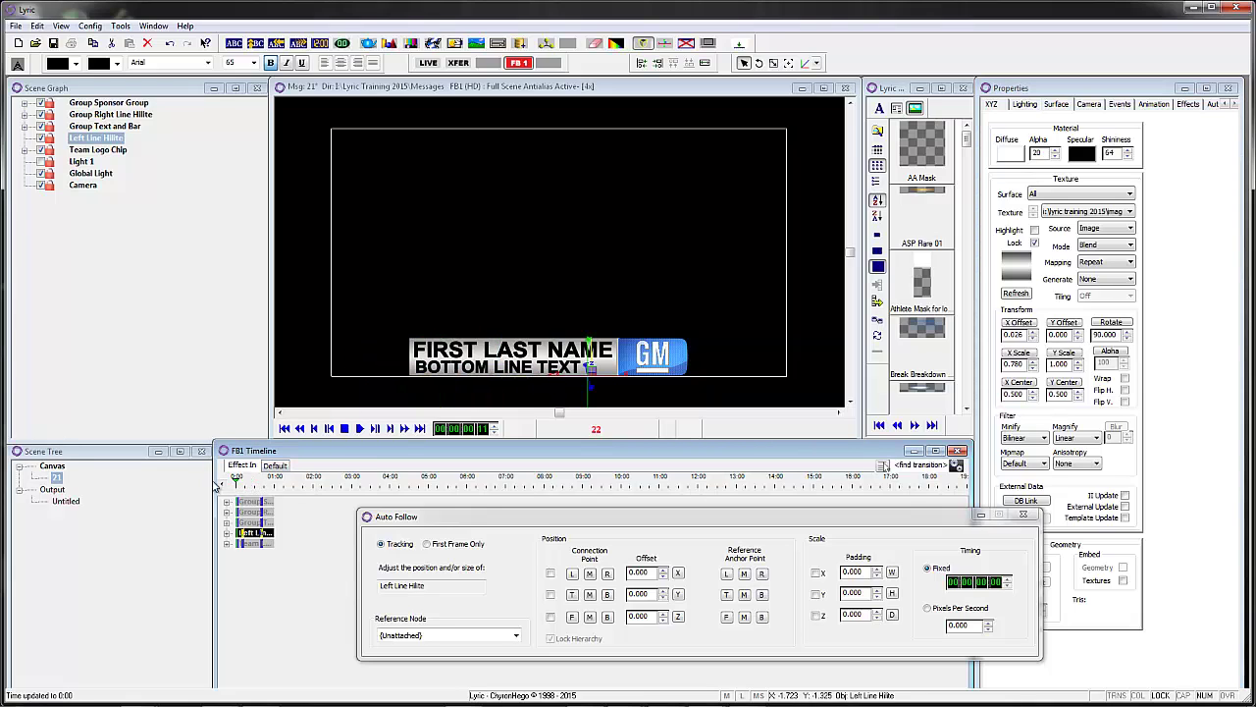
- At 0:00, set Group Text and Bar alpha to 0 and Position X to 1.500
click(105, 128)
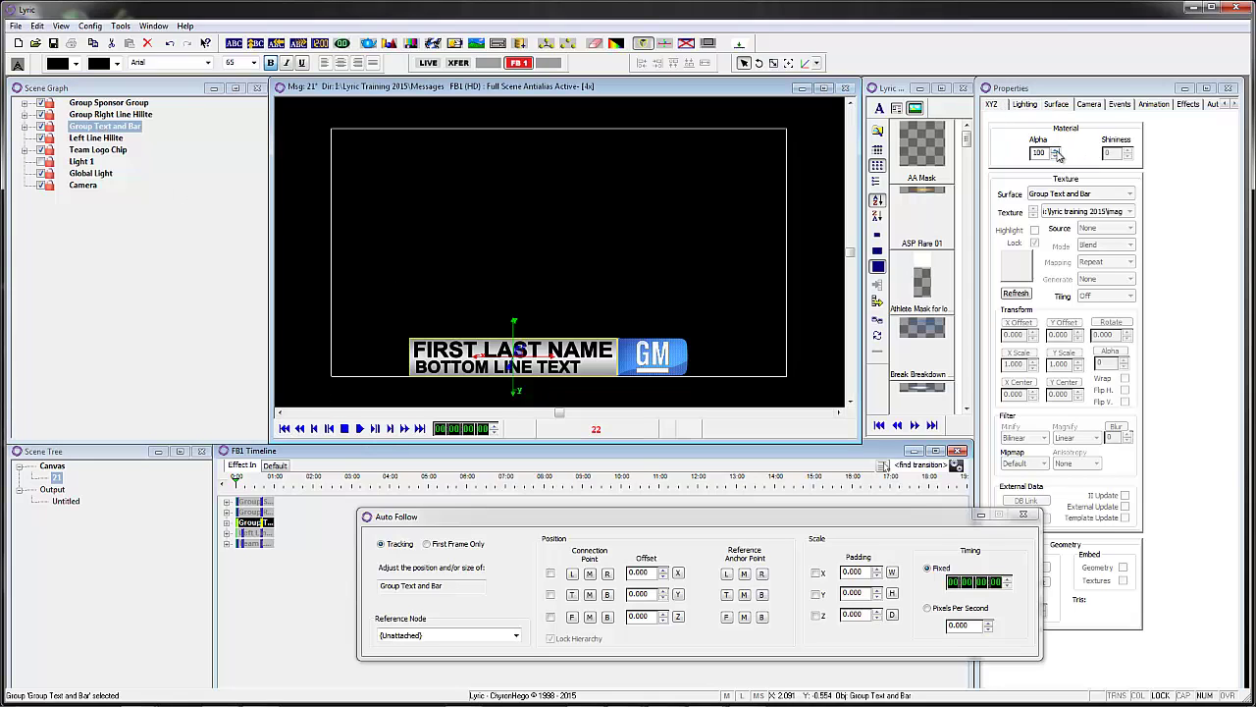
click(1059, 155)
click(992, 104)
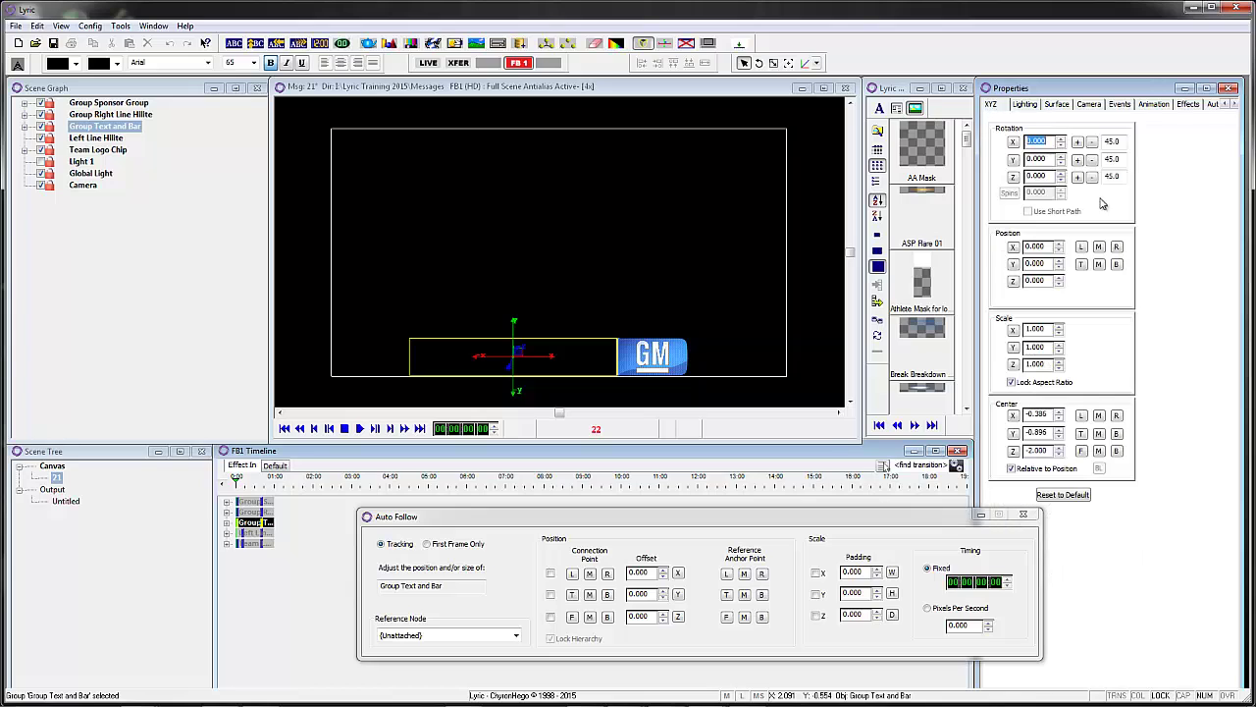
click(1058, 245)
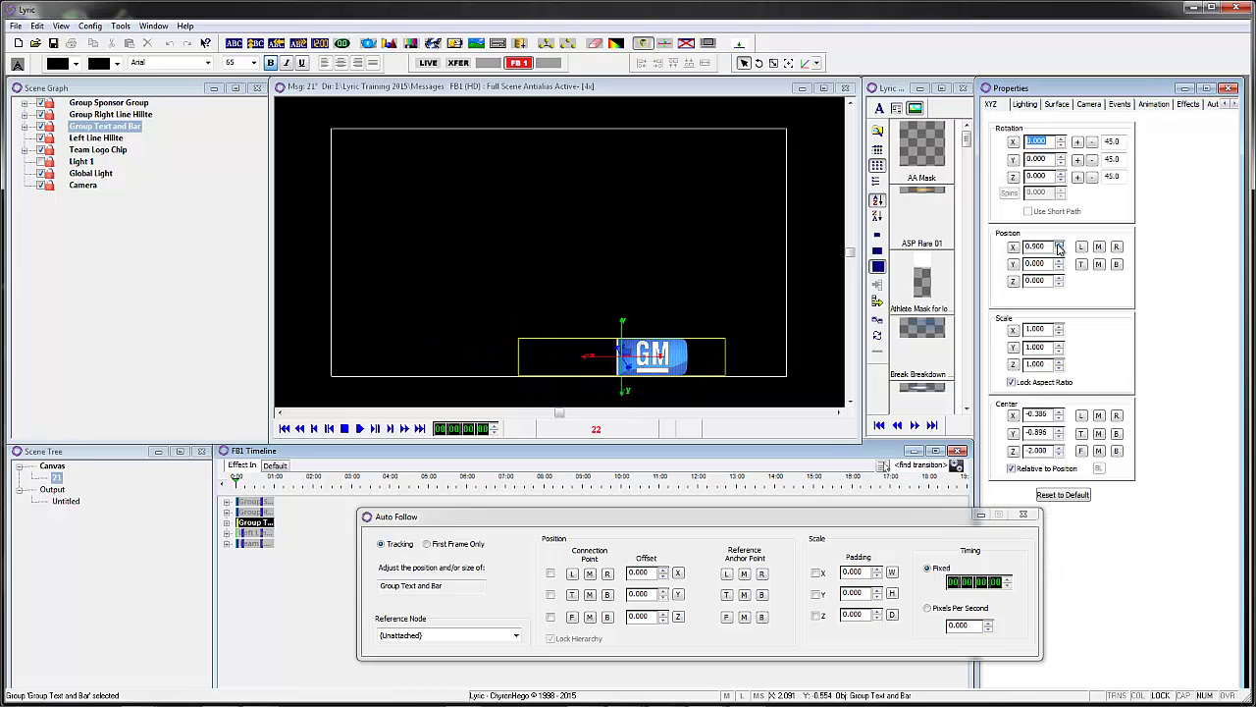
click(1058, 245)
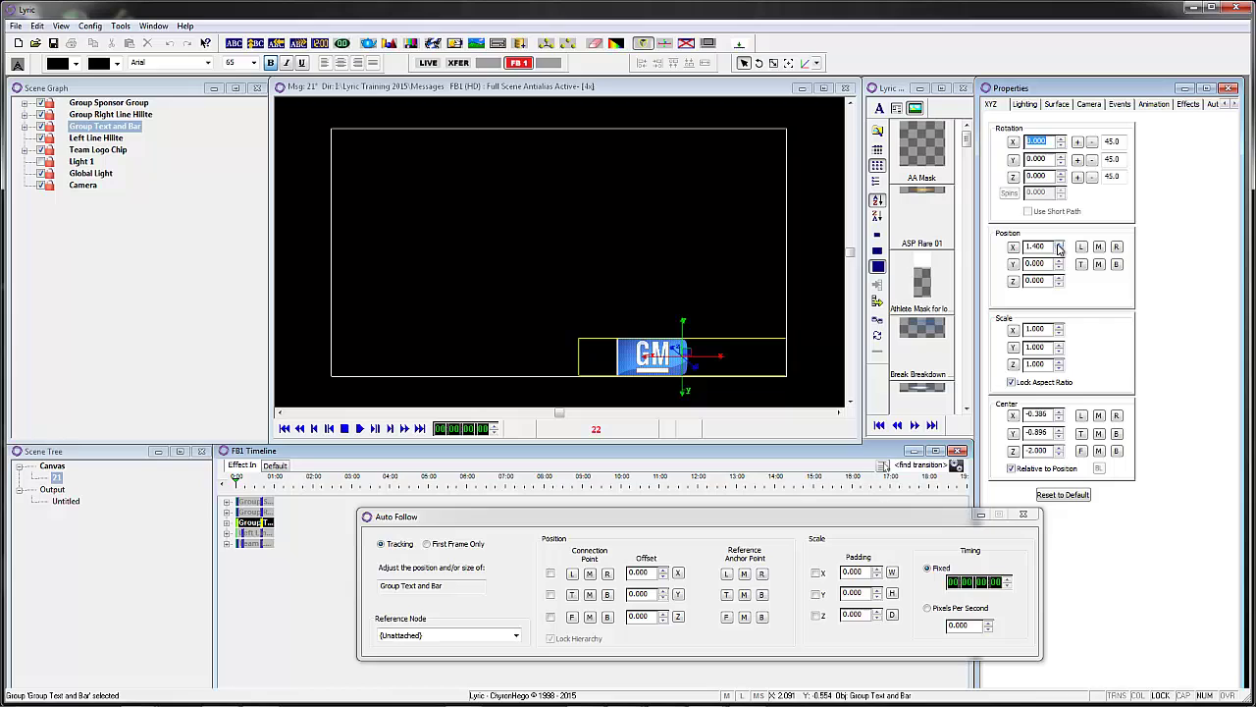
- At 0:04, set the group's Surface alpha to 100
click(359, 429)
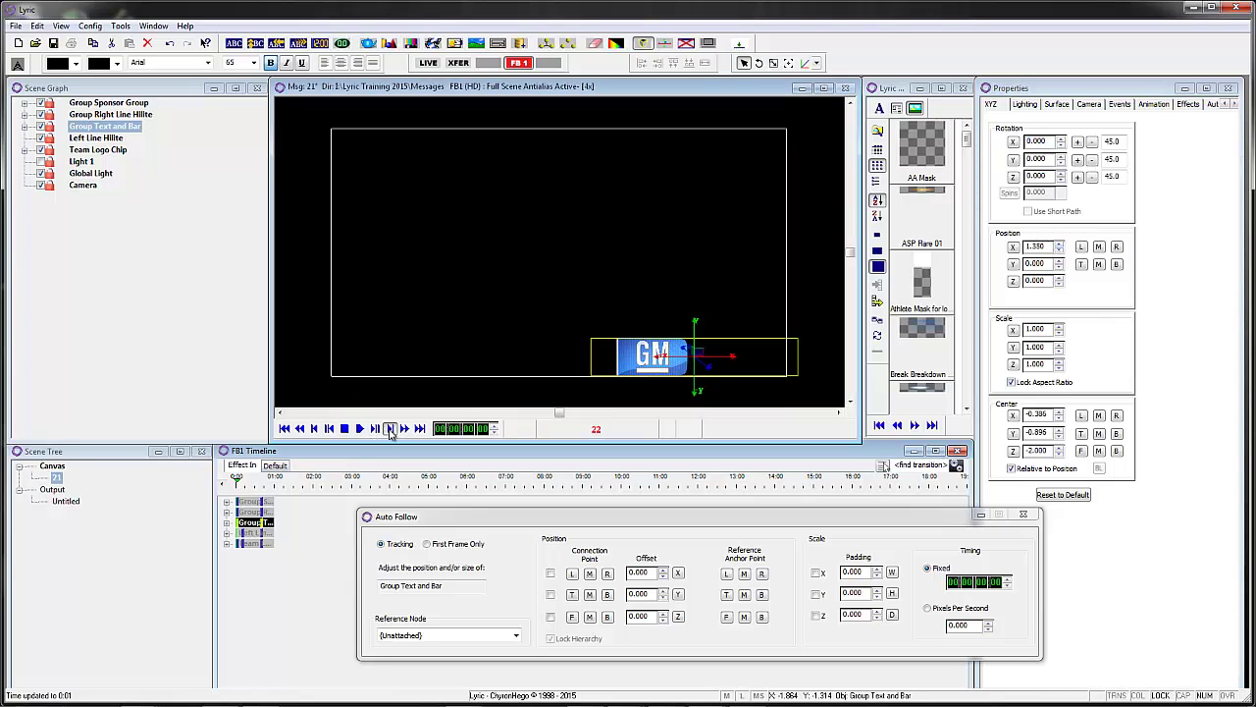
click(1056, 104)
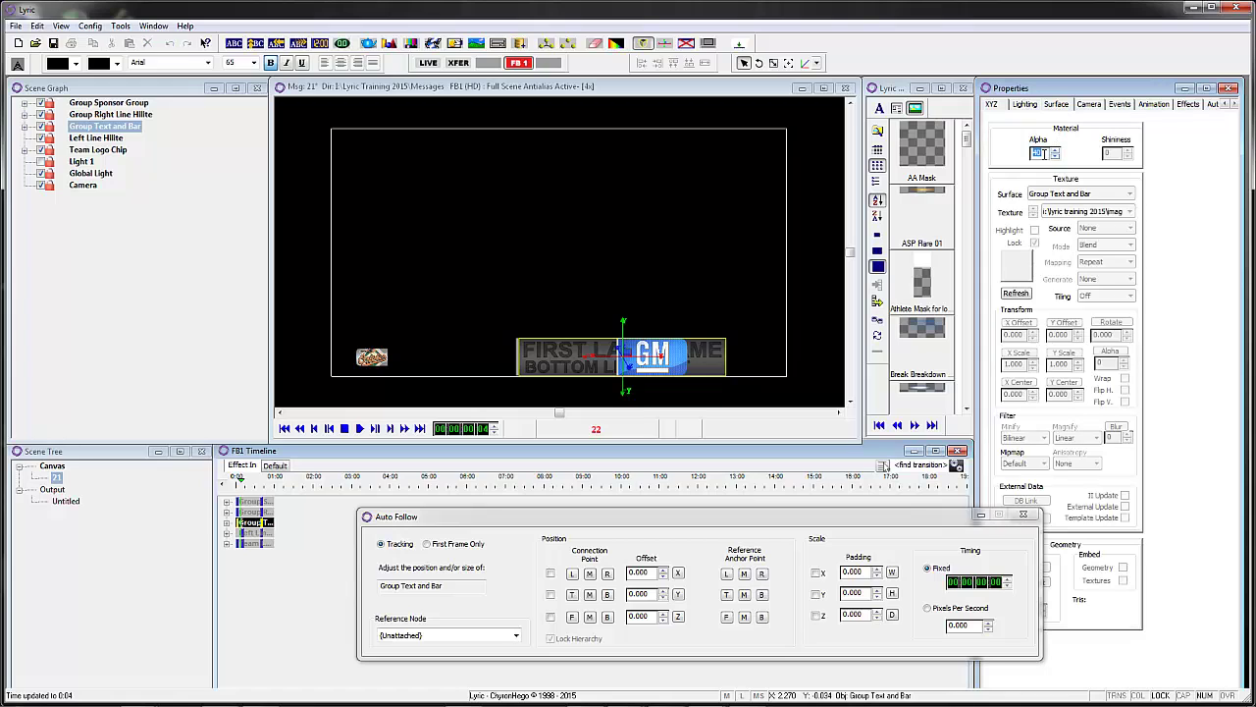
text(100)
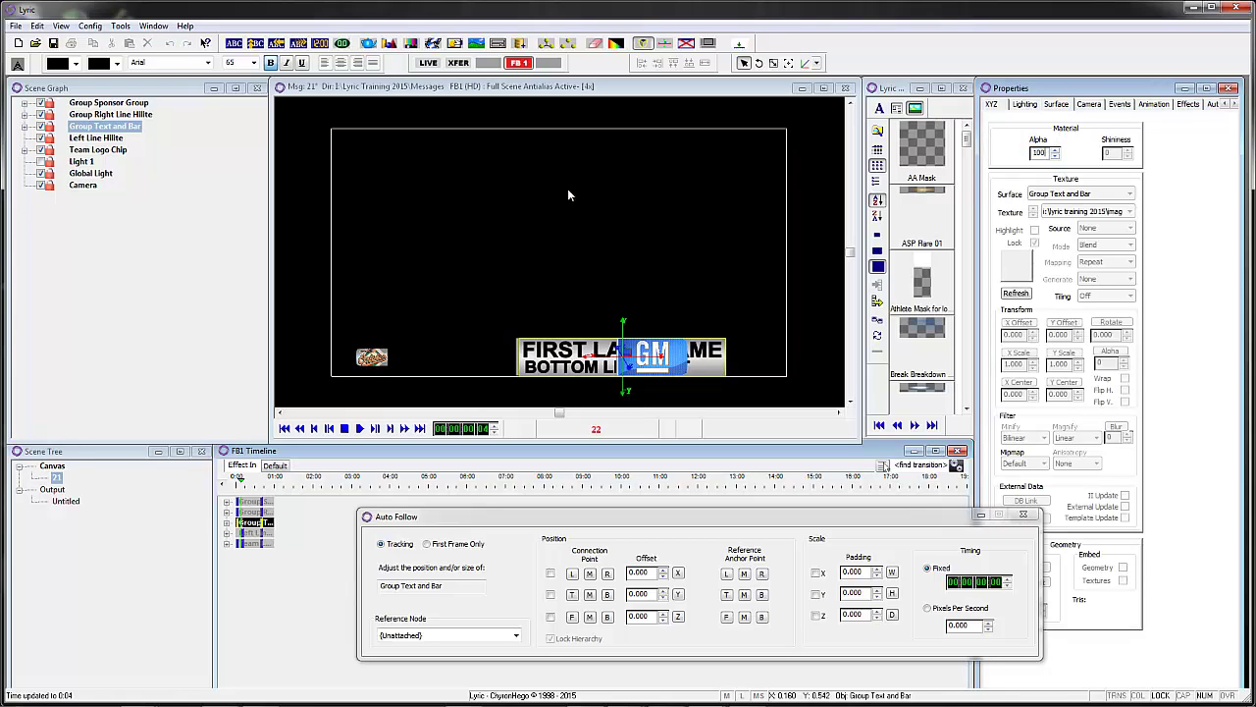
- At 0:00, set Group Right Line Hilite alpha to 0 and Position X to 1.500
click(251, 512)
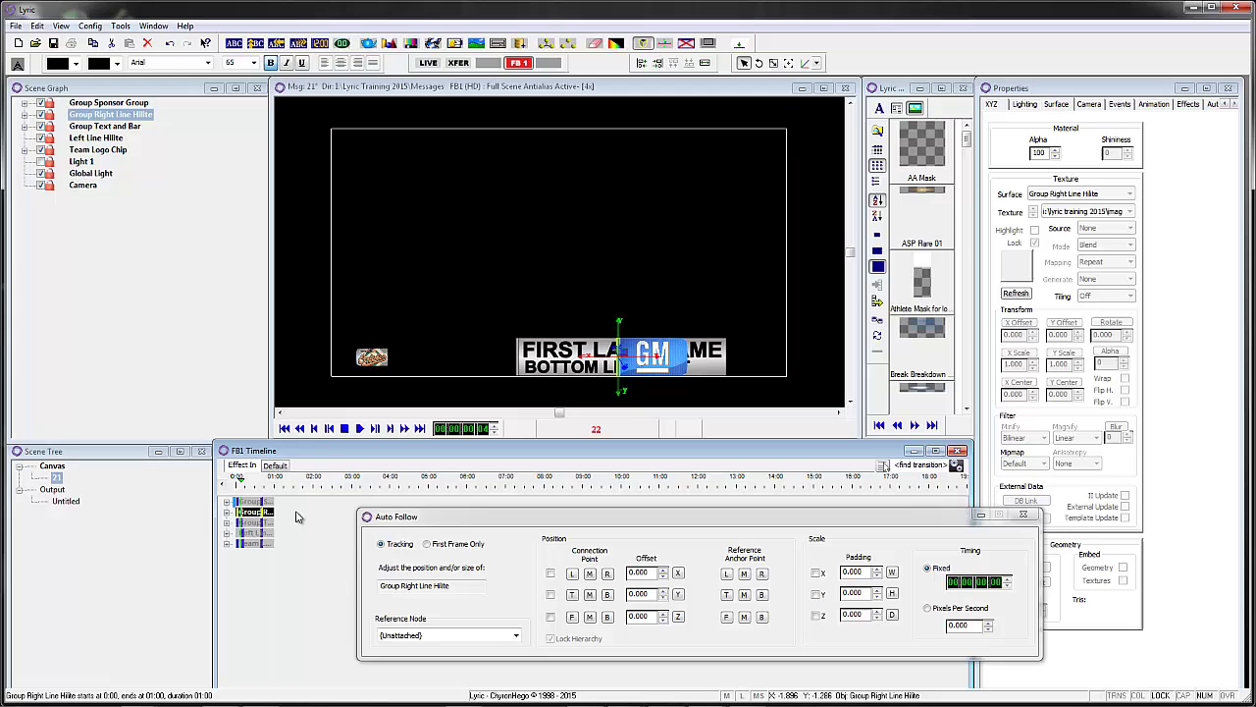
click(283, 429)
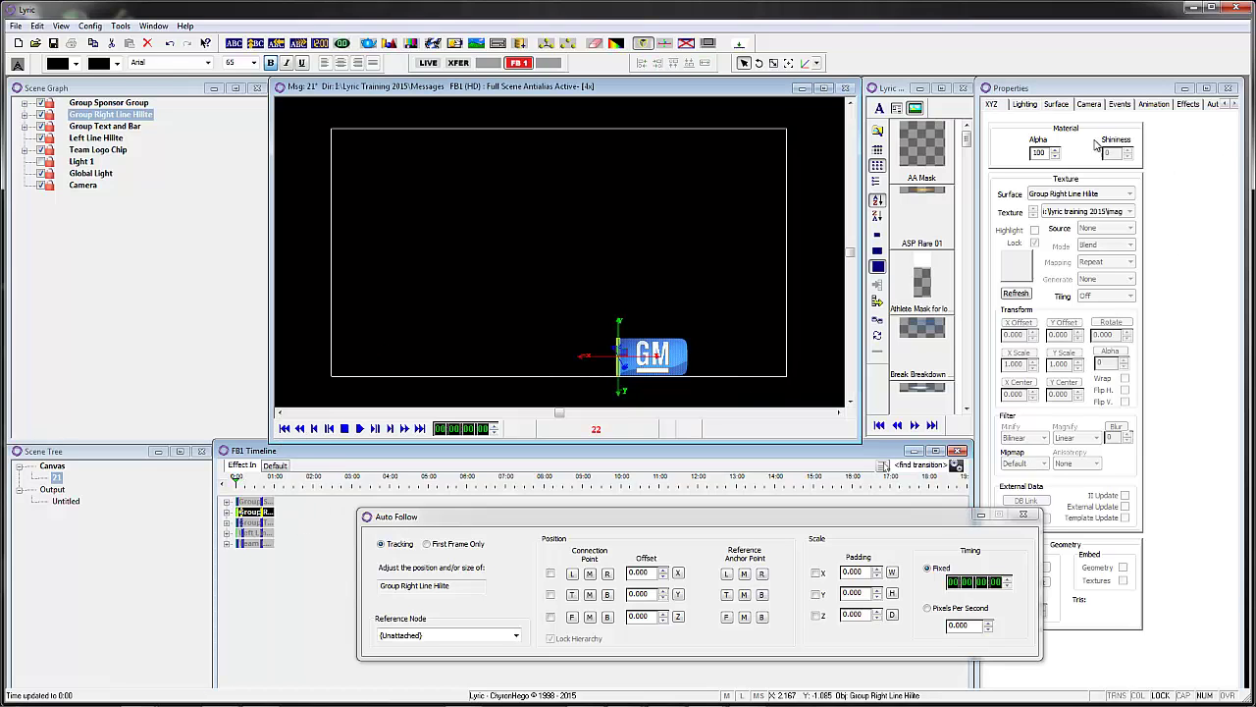
click(1057, 155)
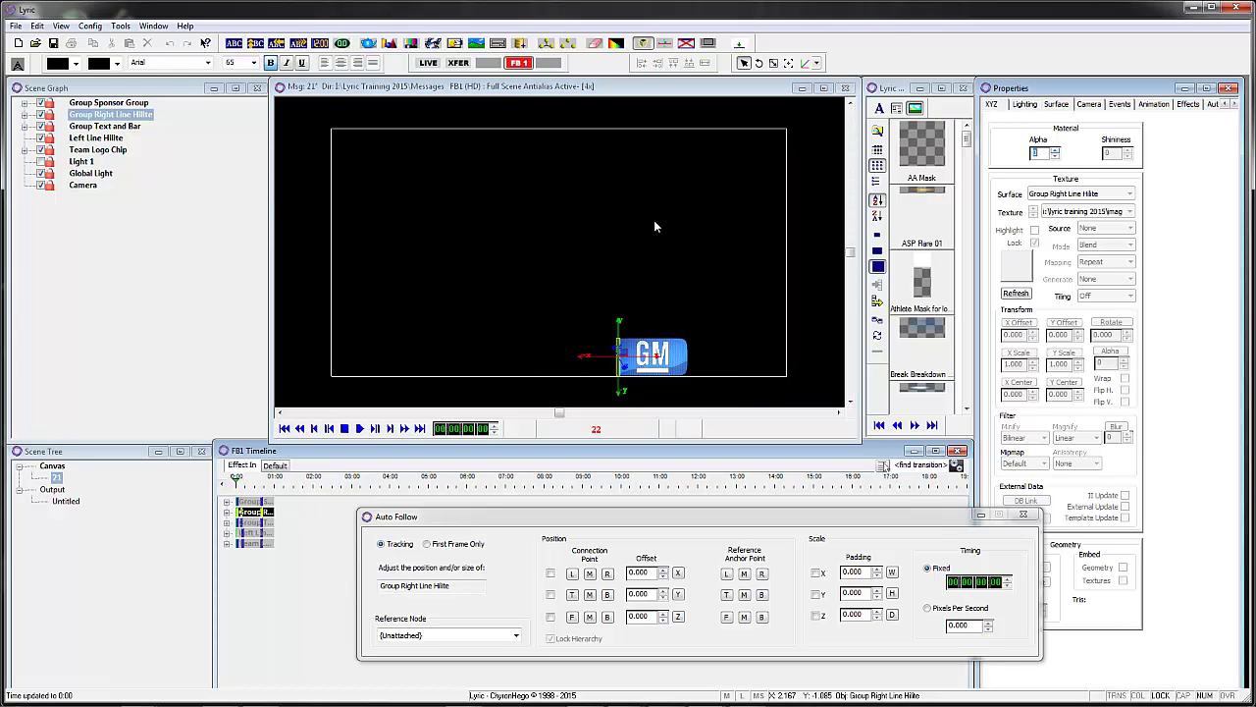
click(252, 502)
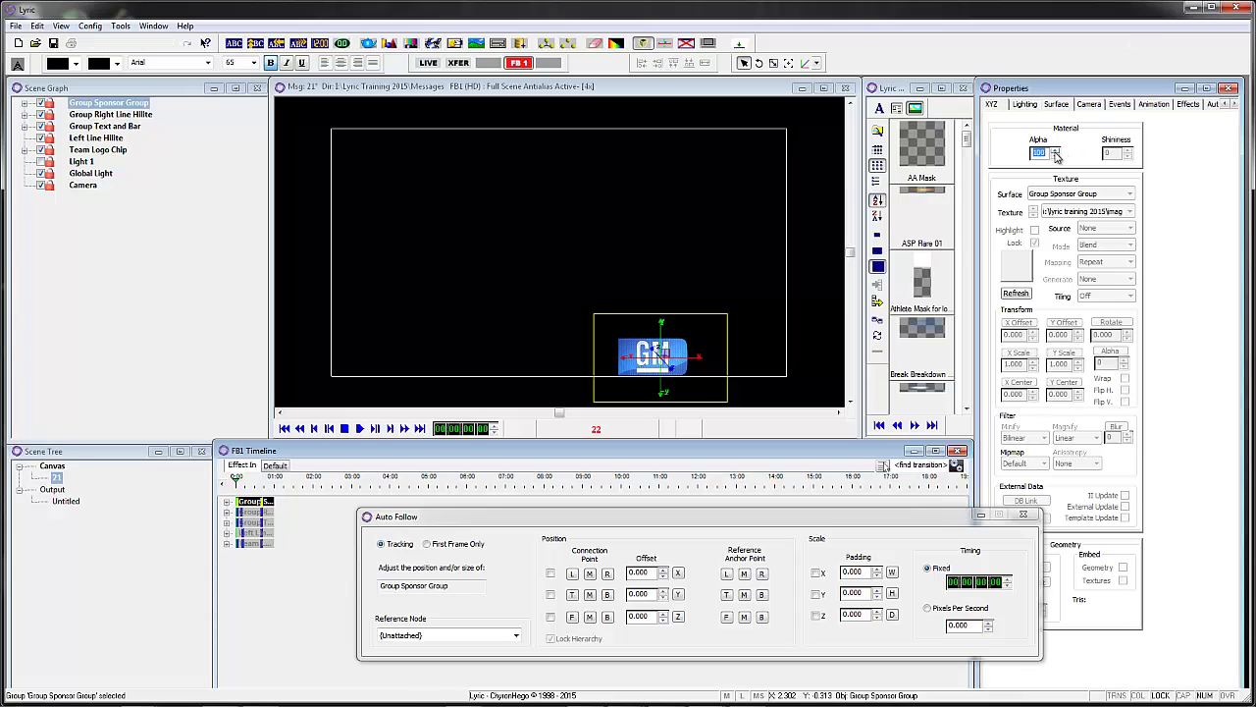
click(134, 116)
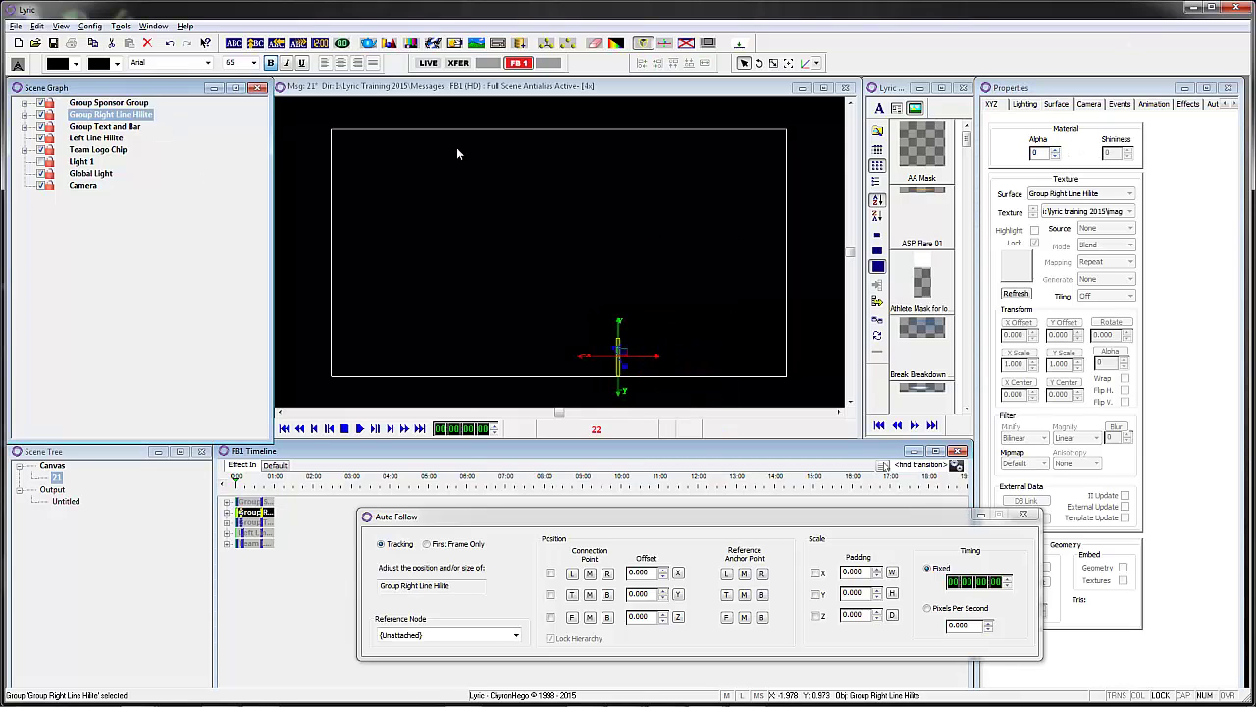
click(989, 104)
drag(1064, 249, 1062, 250)
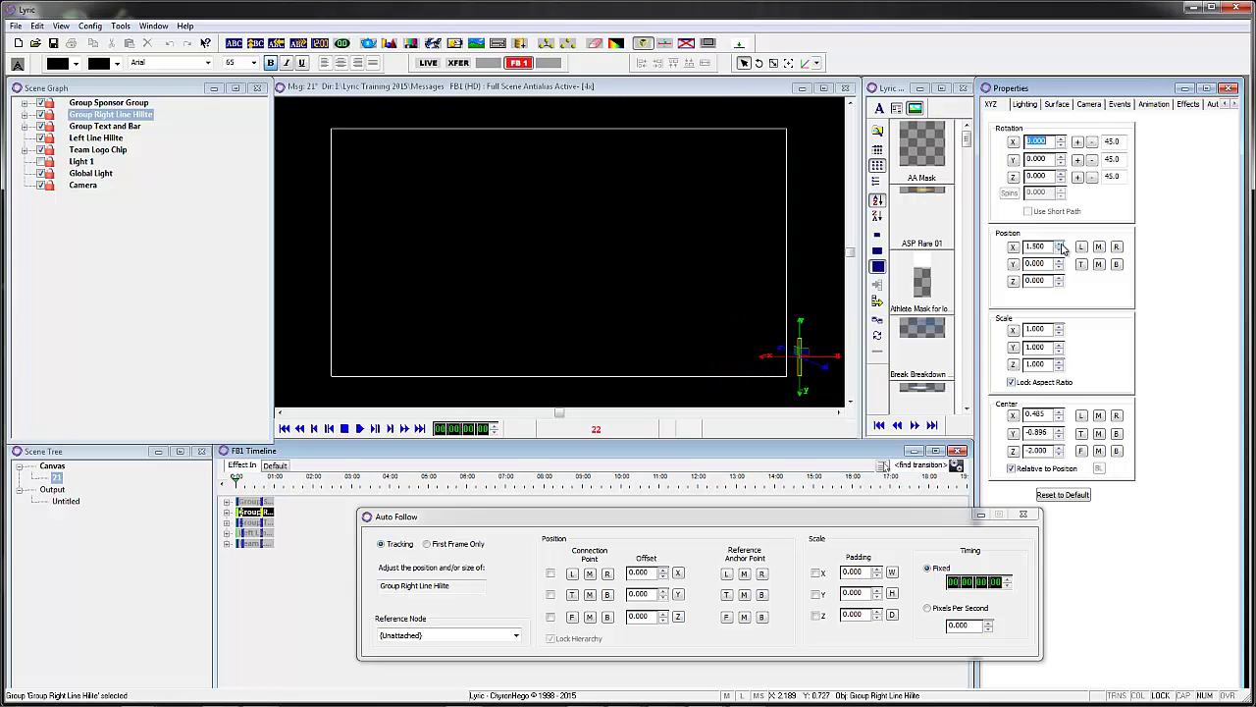
- Set Group Sponsor Group Position X to 1.500 at 0:00 and alpha to 100 at 0:04
click(247, 500)
click(1060, 247)
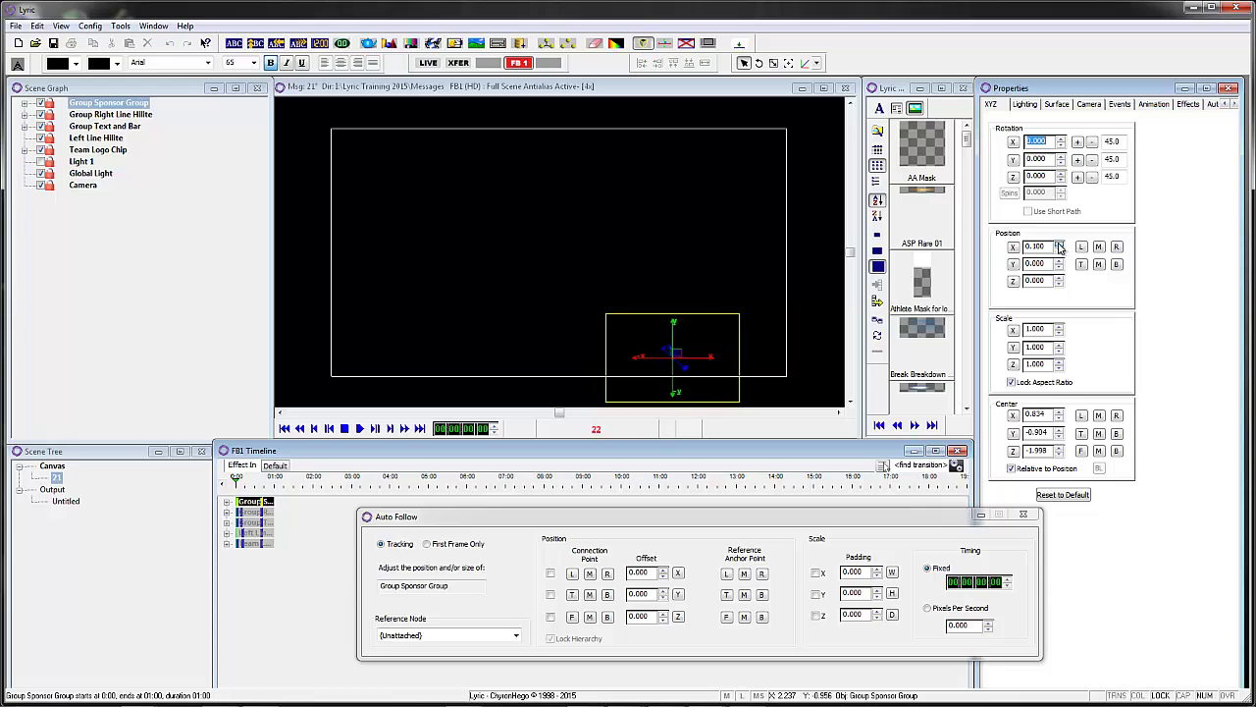
drag(1061, 247, 1060, 247)
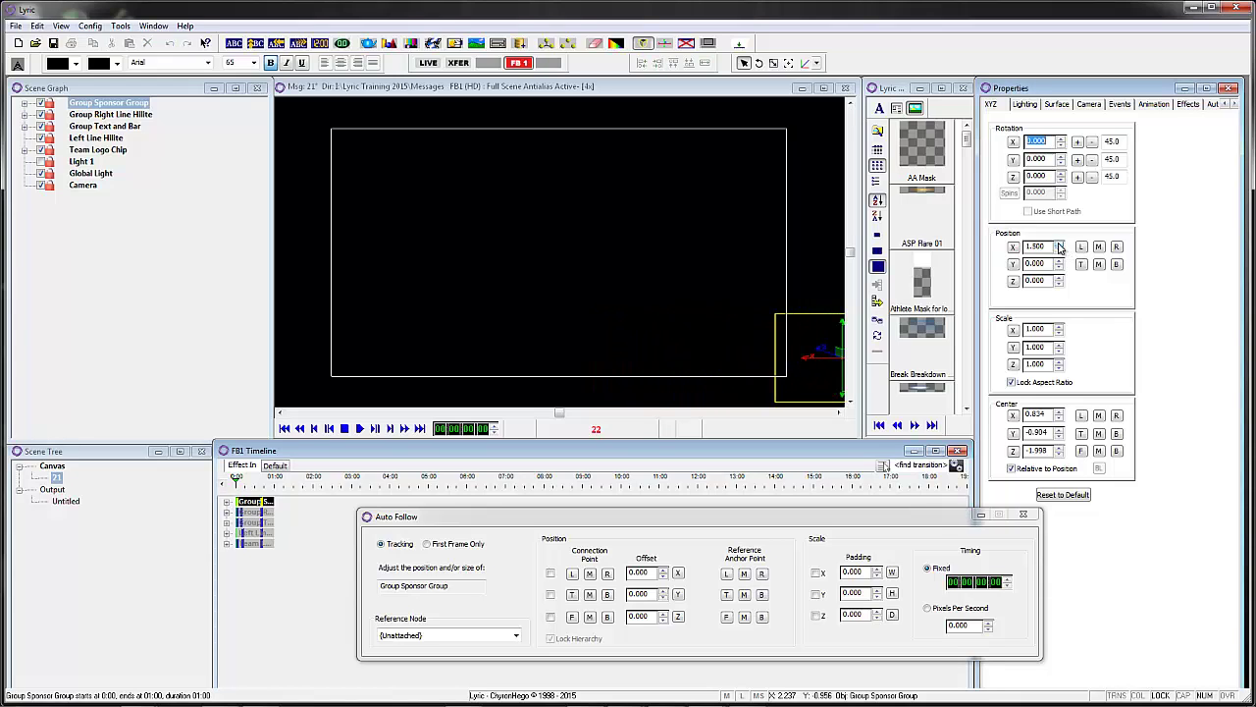
click(389, 430)
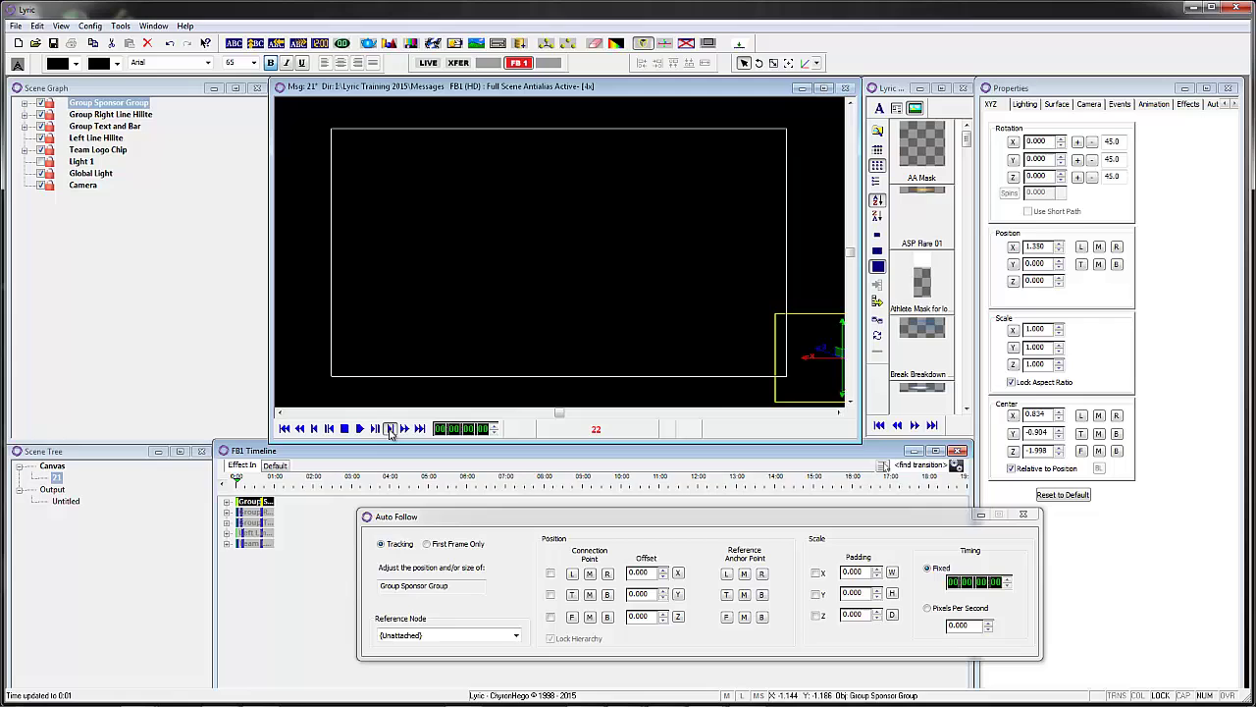
click(390, 430)
click(390, 430)
click(390, 430)
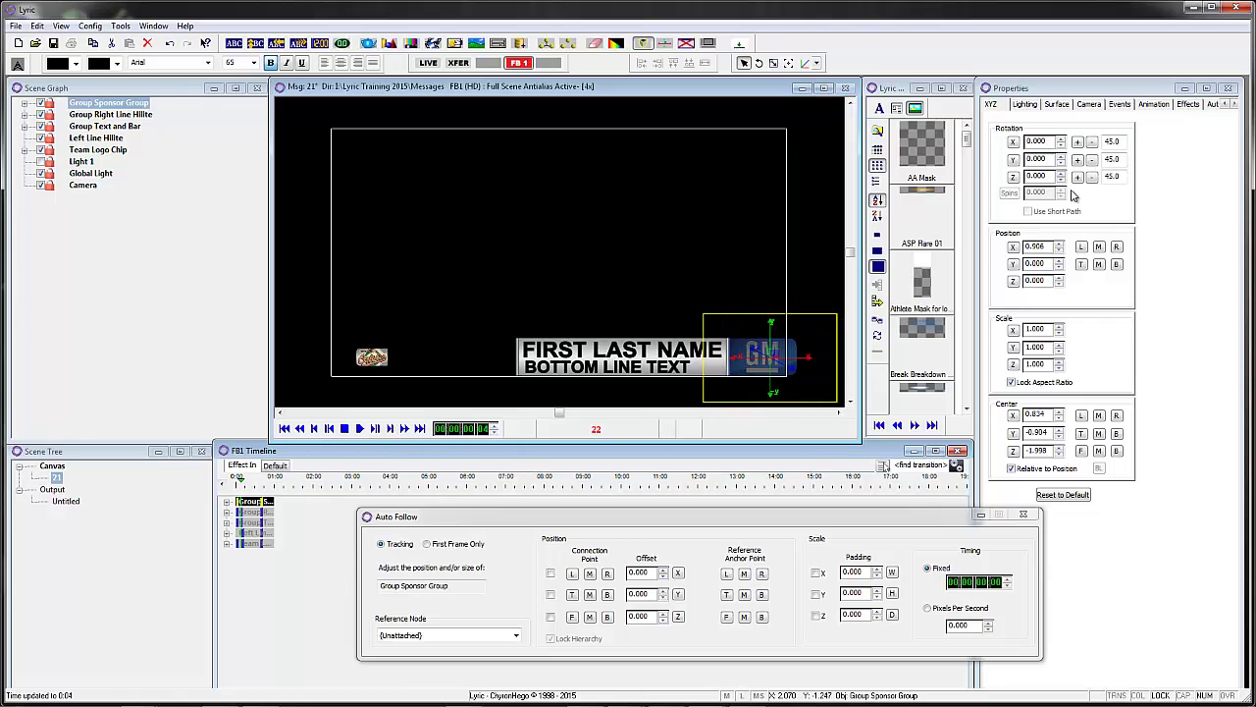
click(1060, 105)
text(100)
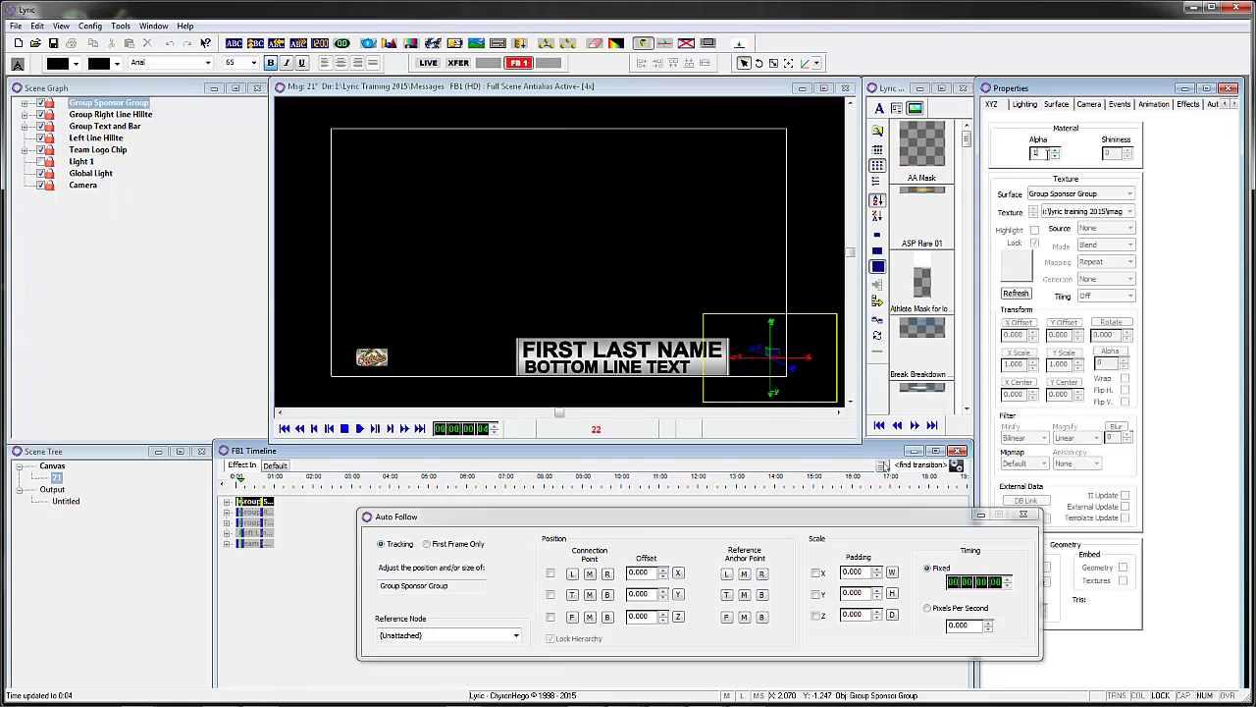
- Scrub the timeline from 0:10 back to 0:00 to check the animation
click(253, 512)
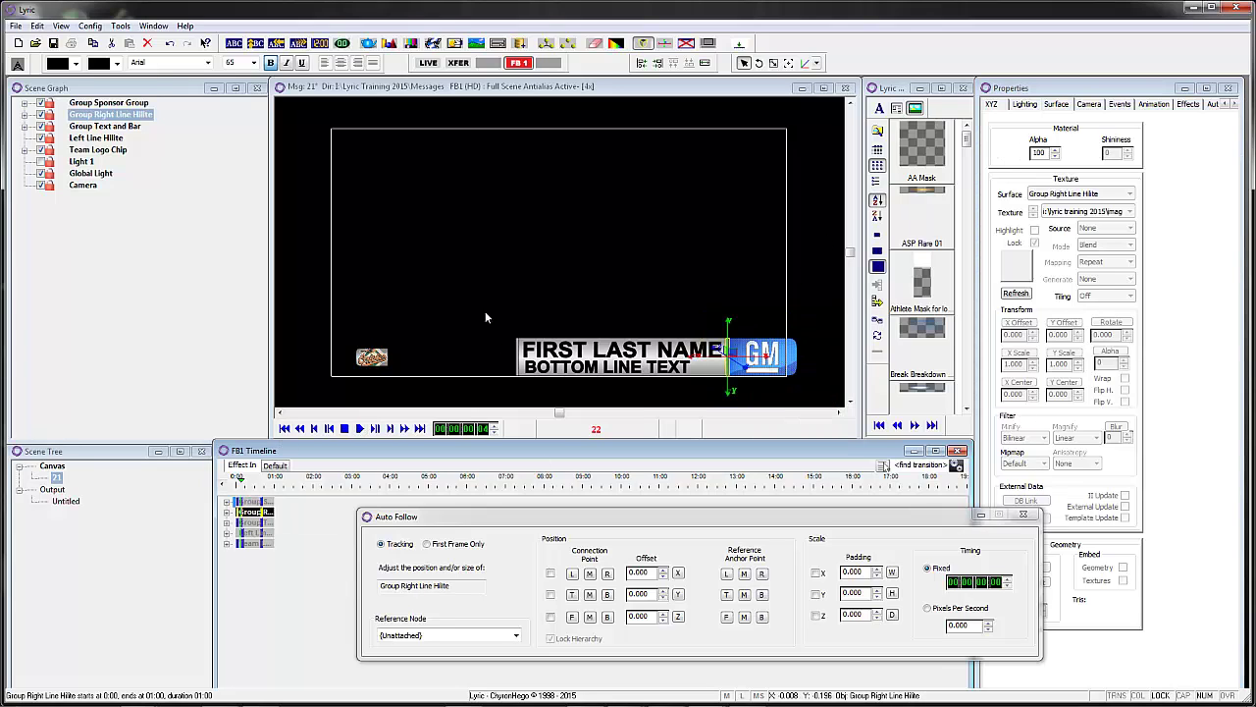
click(249, 482)
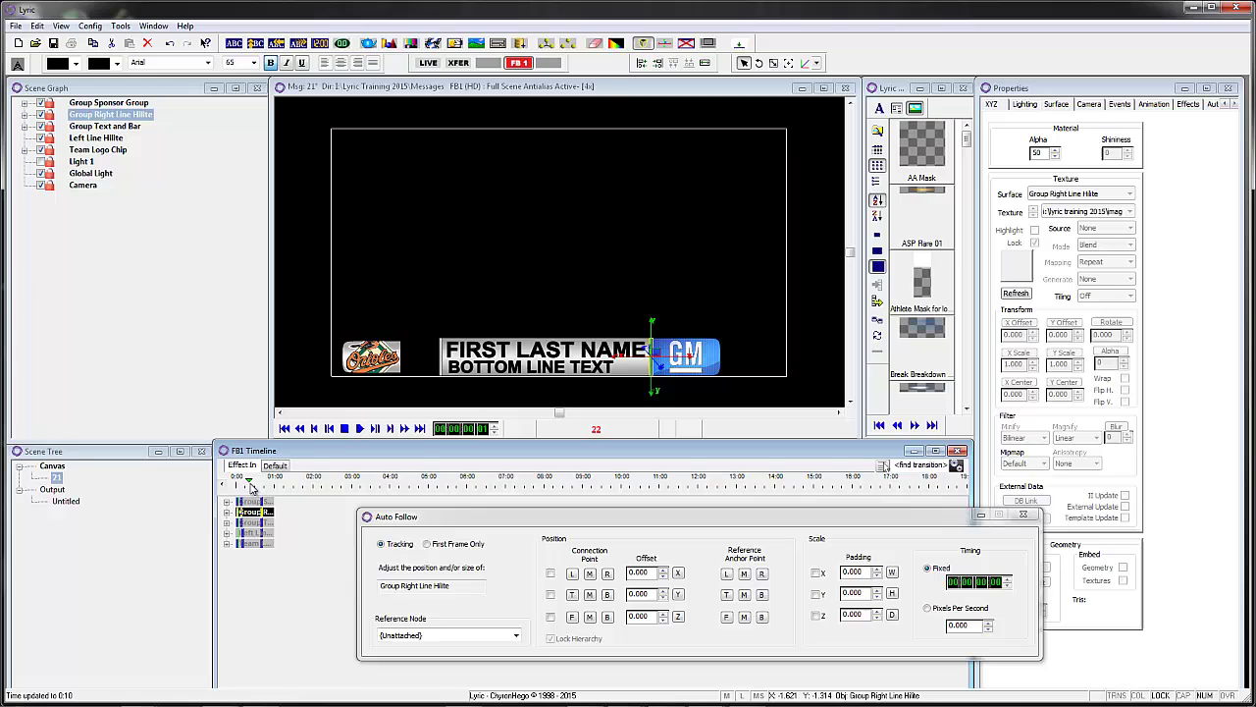
drag(252, 487, 173, 476)
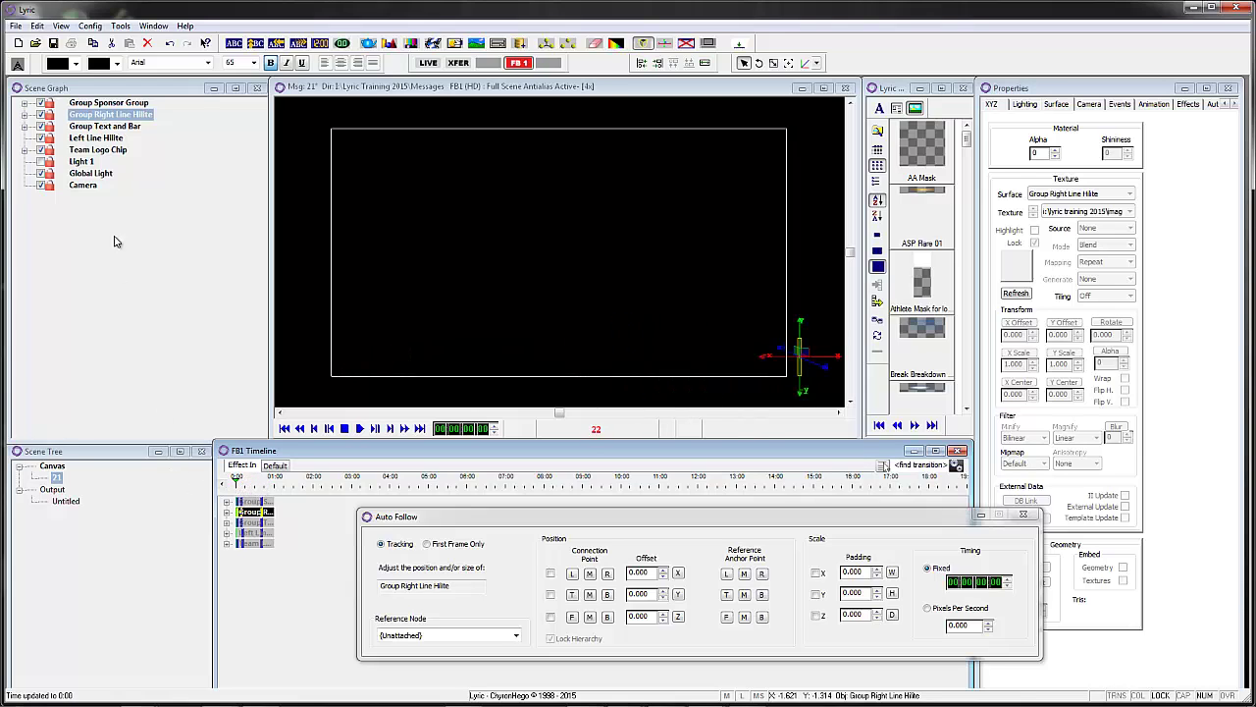
- Delay the Text and Bar, Right Line Hilite and Sponsor Group tracks to start at 0:06, 0:09 and 0:12
click(97, 137)
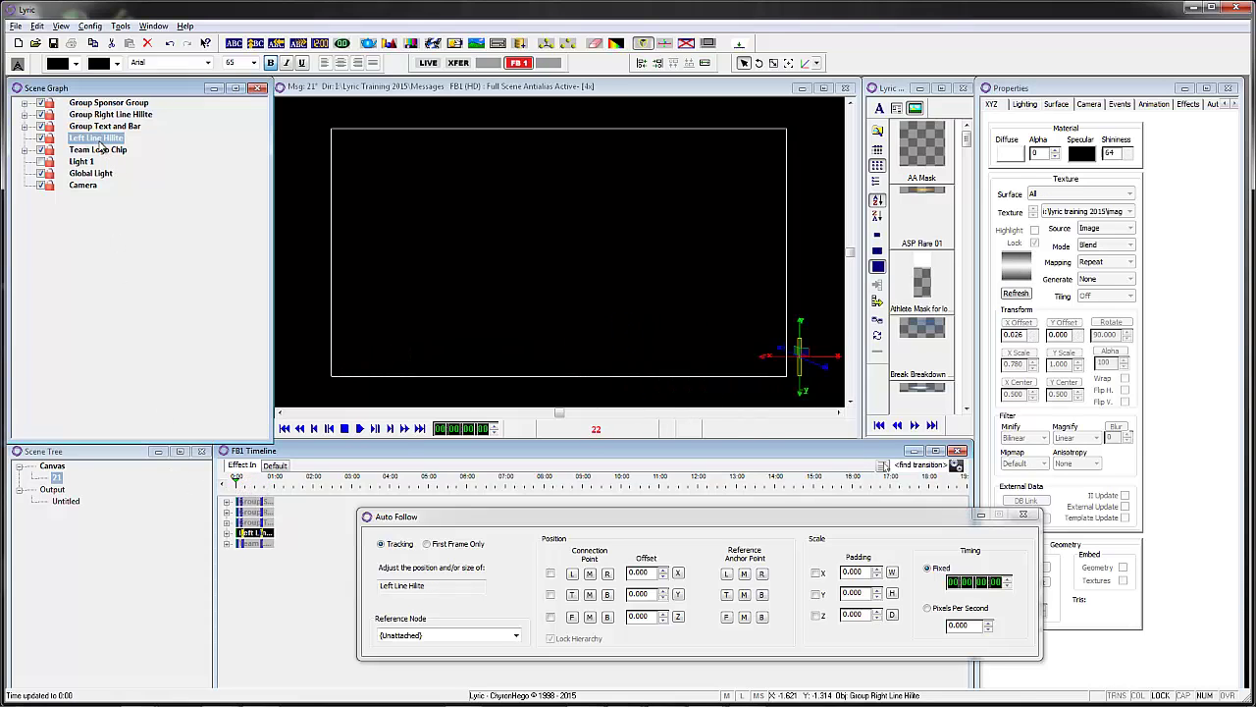
click(258, 533)
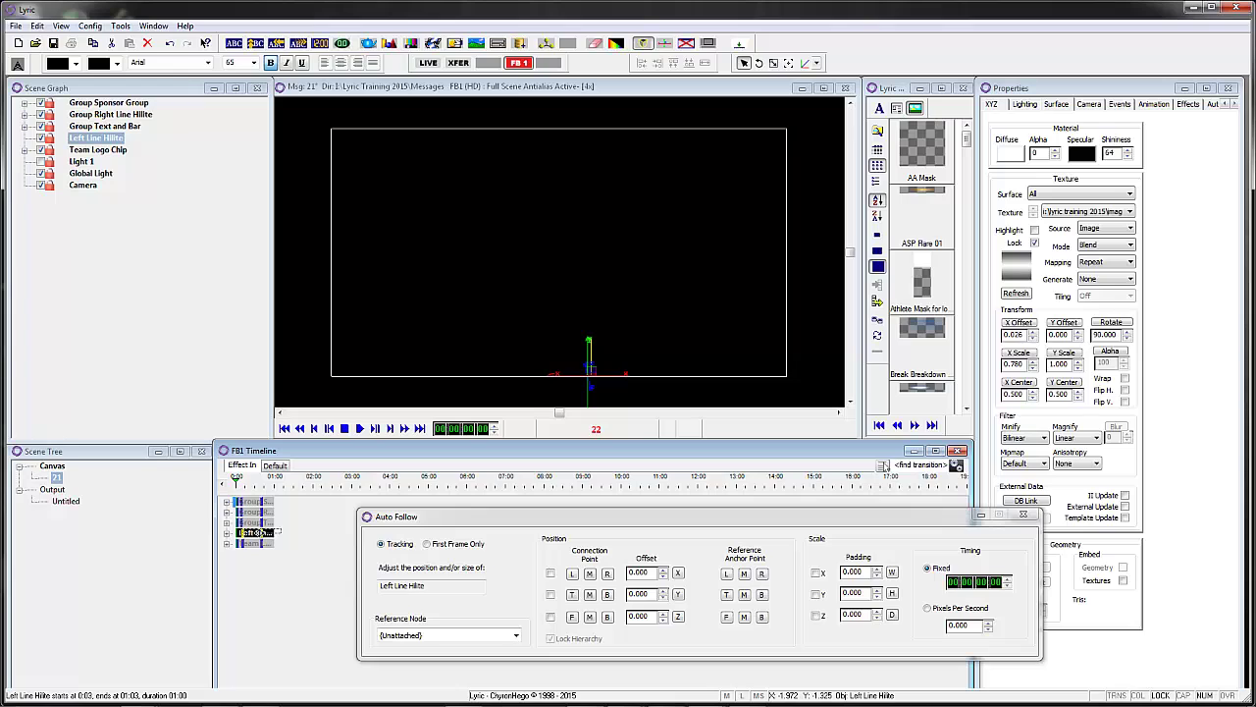
click(253, 531)
click(252, 522)
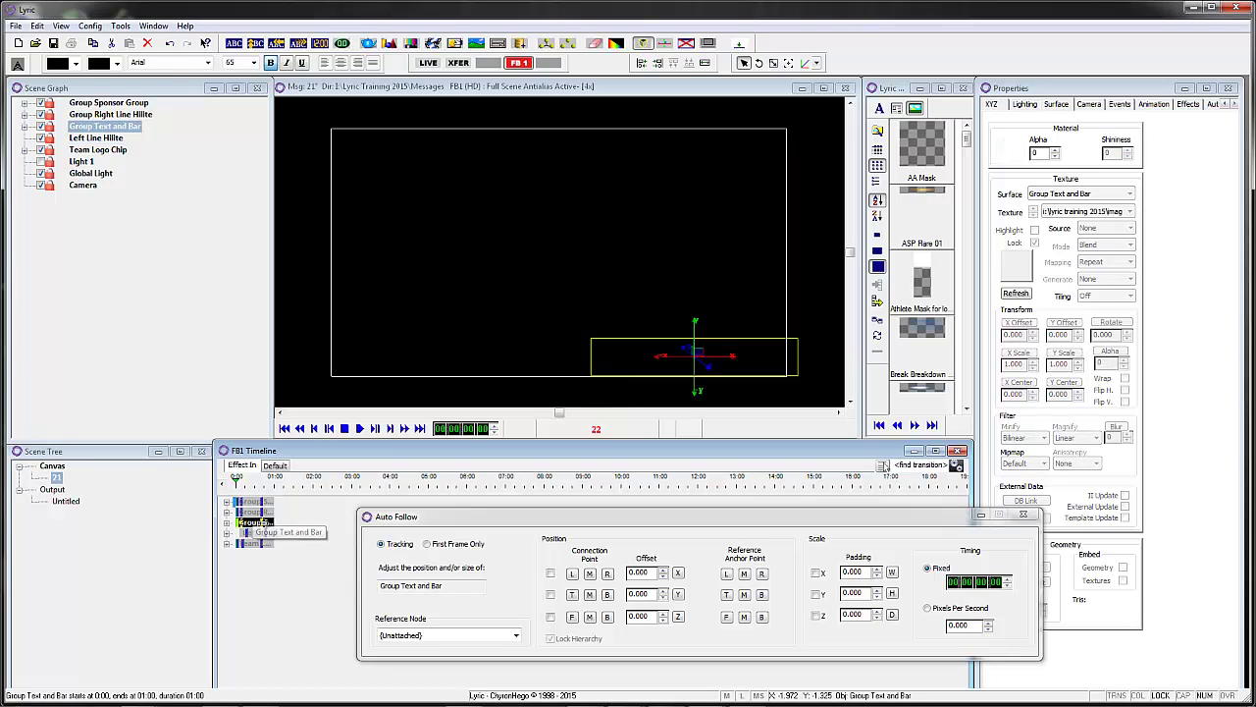
drag(257, 523, 271, 523)
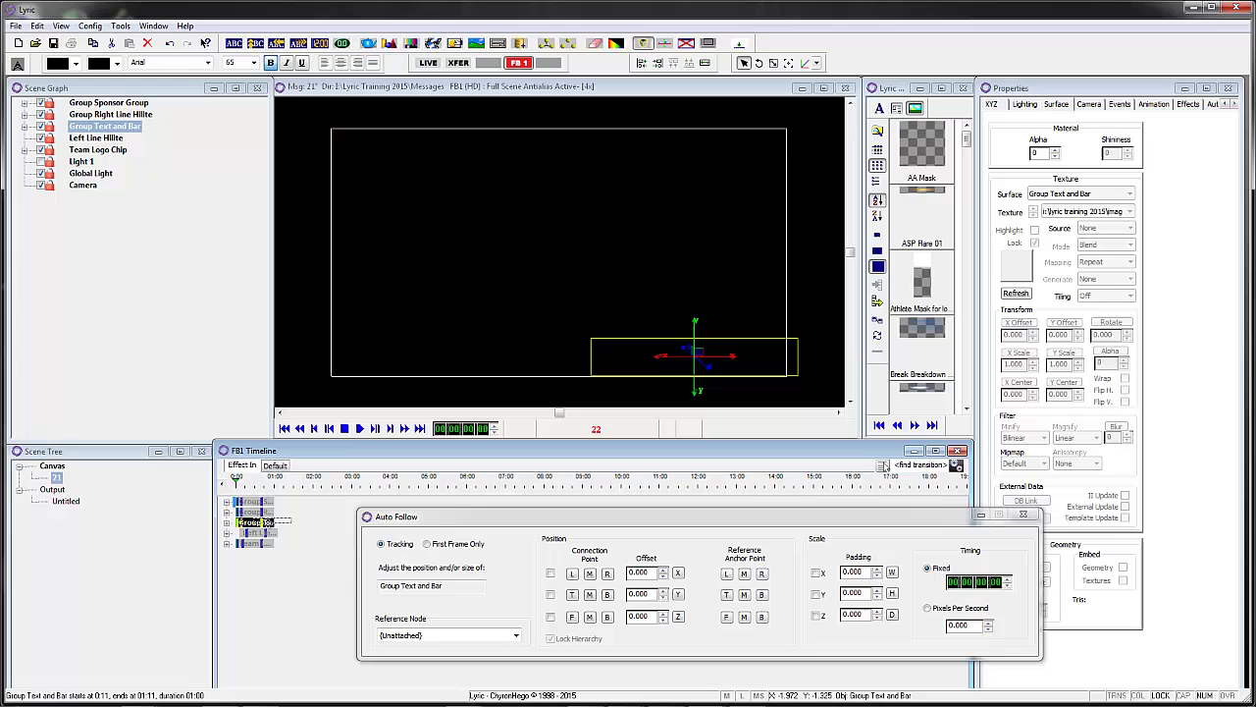
click(255, 512)
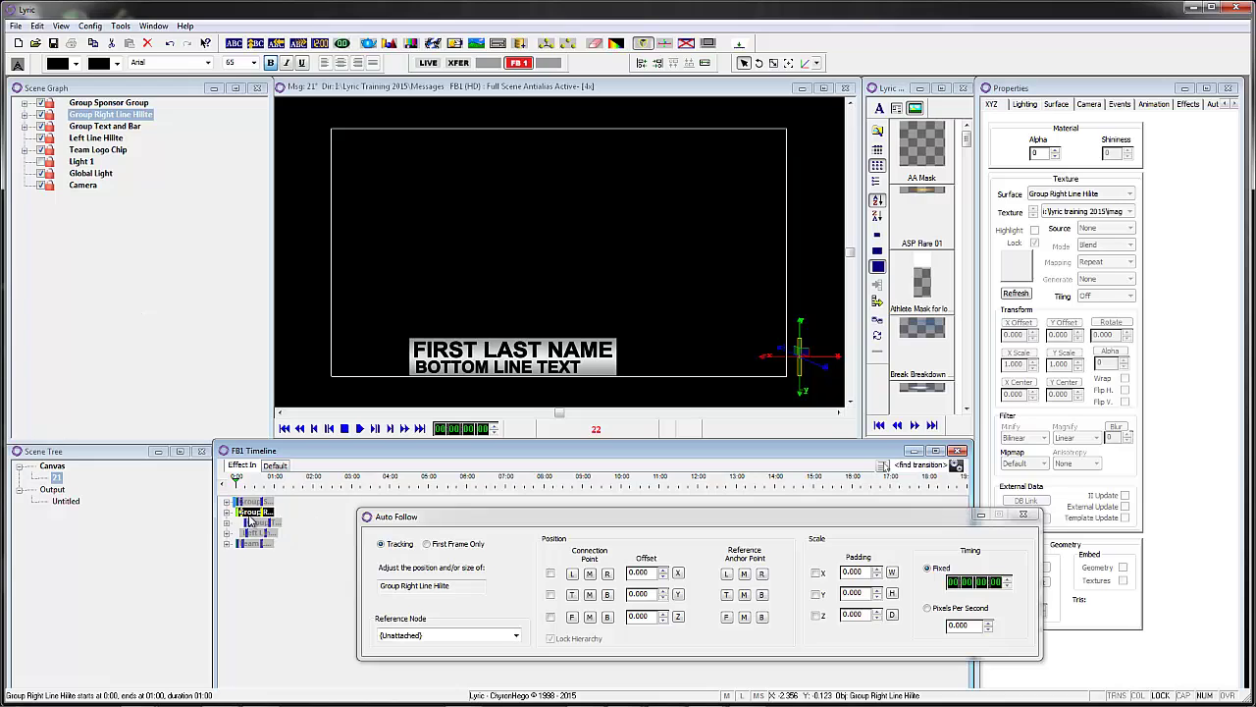
drag(253, 511, 265, 512)
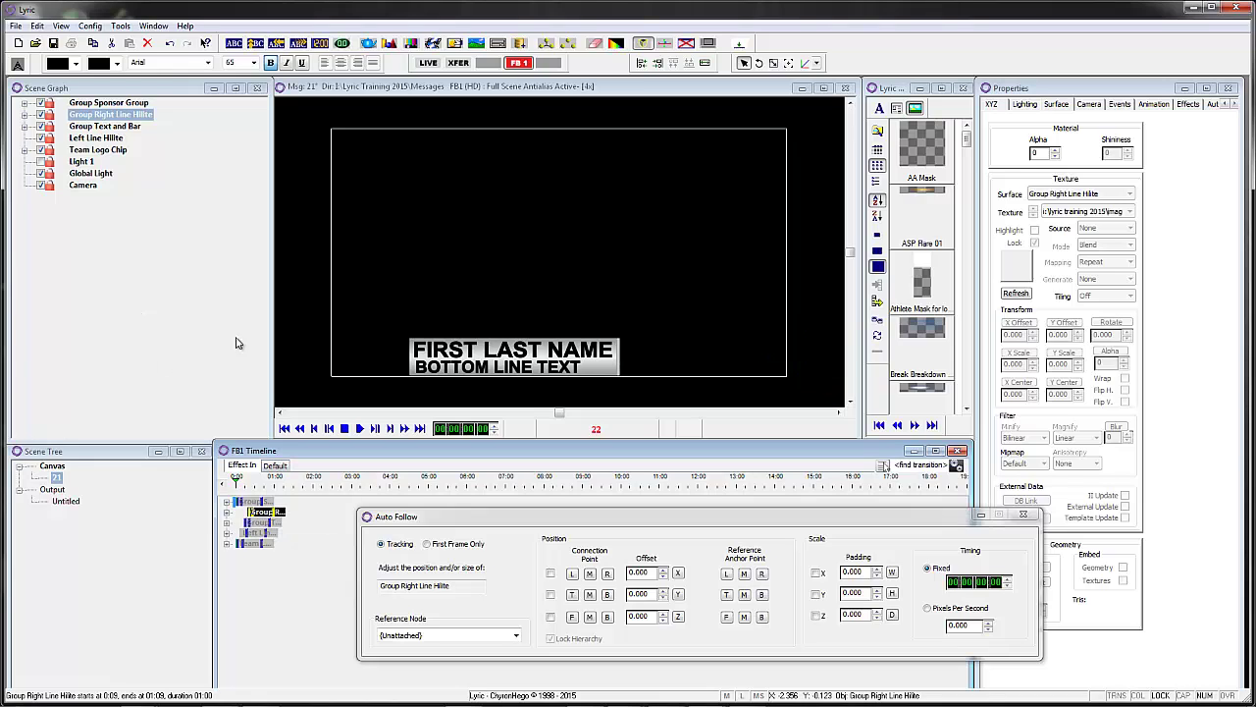
click(114, 104)
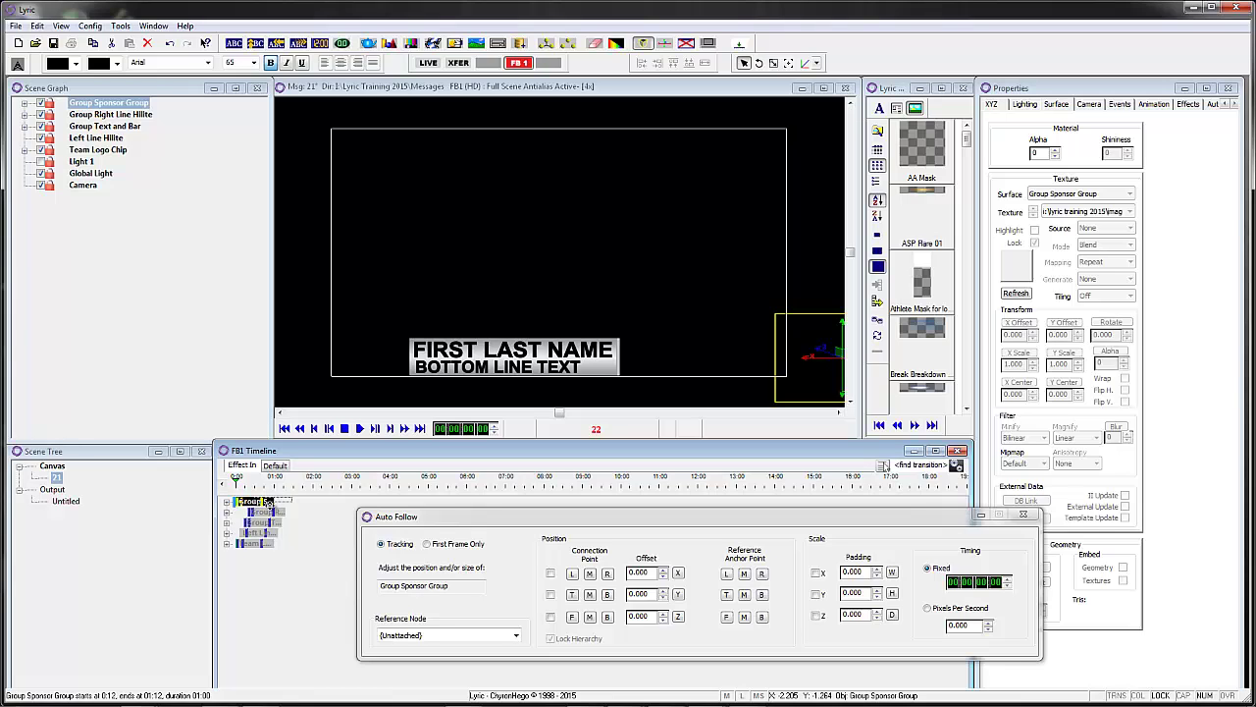
mouse_move(265, 501)
mouse_down()
mouse_move(247, 484)
mouse_move(263, 485)
mouse_move(247, 485)
mouse_up()
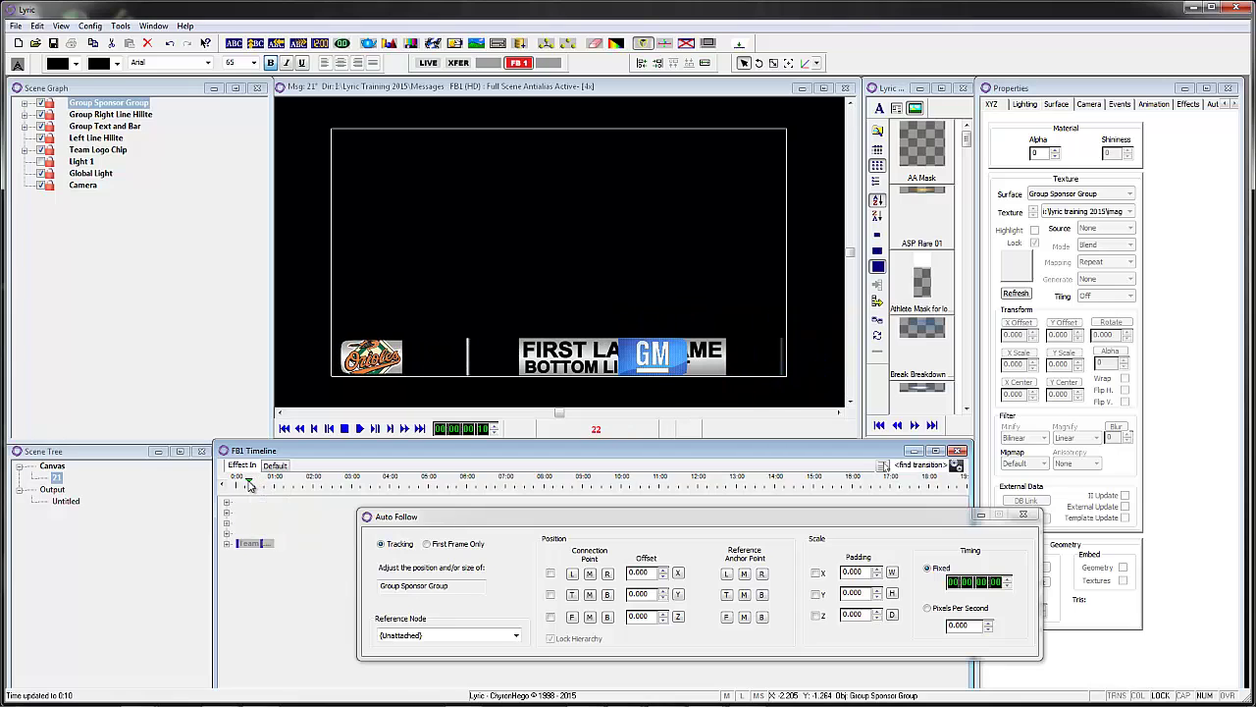
- Select all five lower-third groups and go to their transition from Properties
ctrl+click(261, 511)
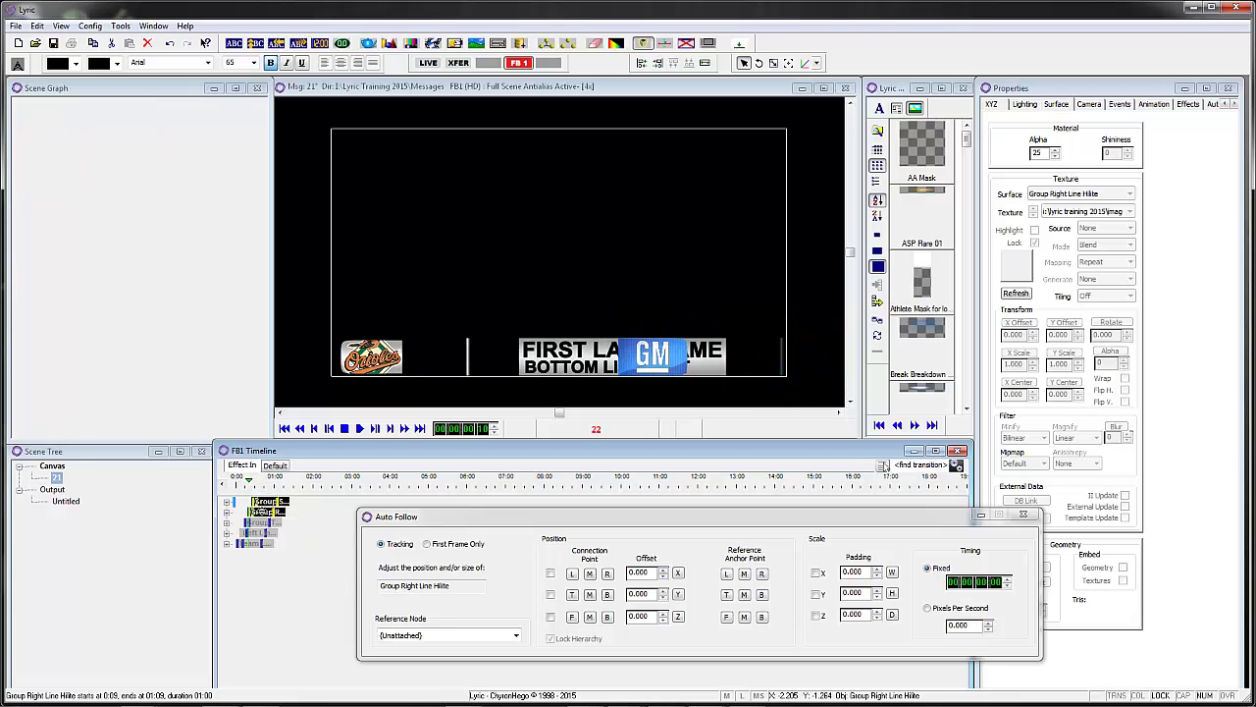
ctrl+click(260, 522)
ctrl+click(258, 533)
ctrl+click(254, 542)
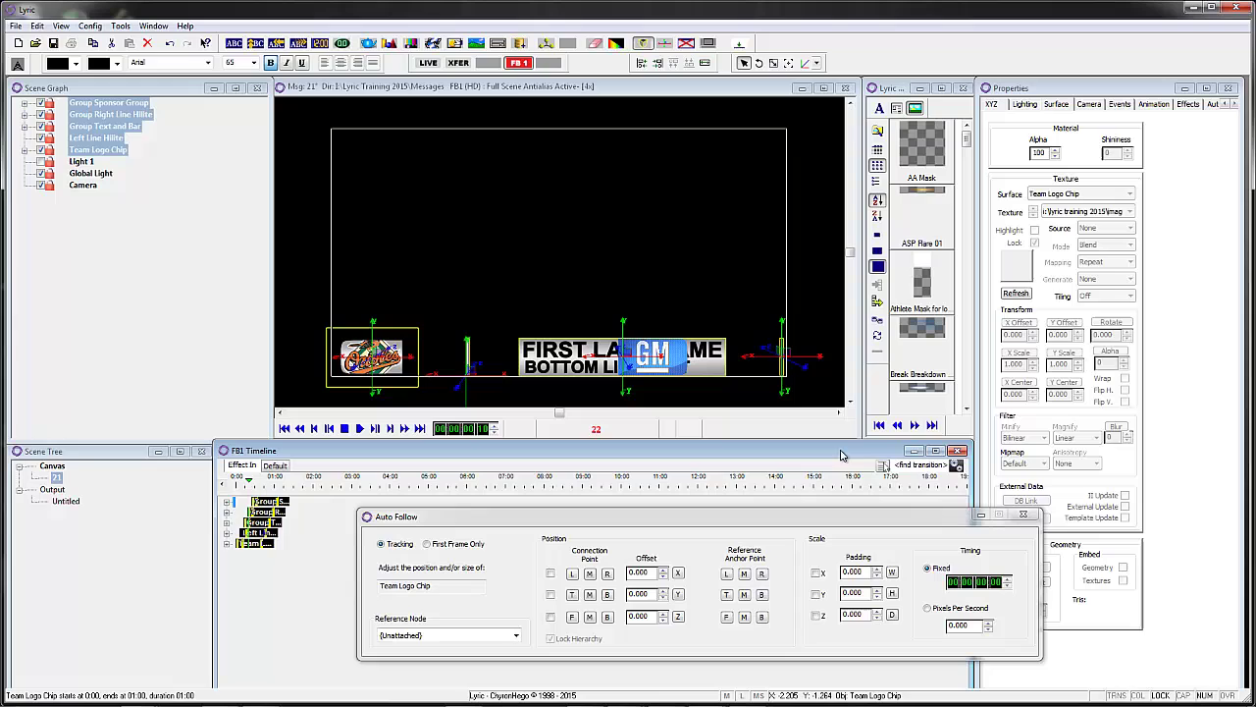
right_click(1150, 267)
click(1190, 441)
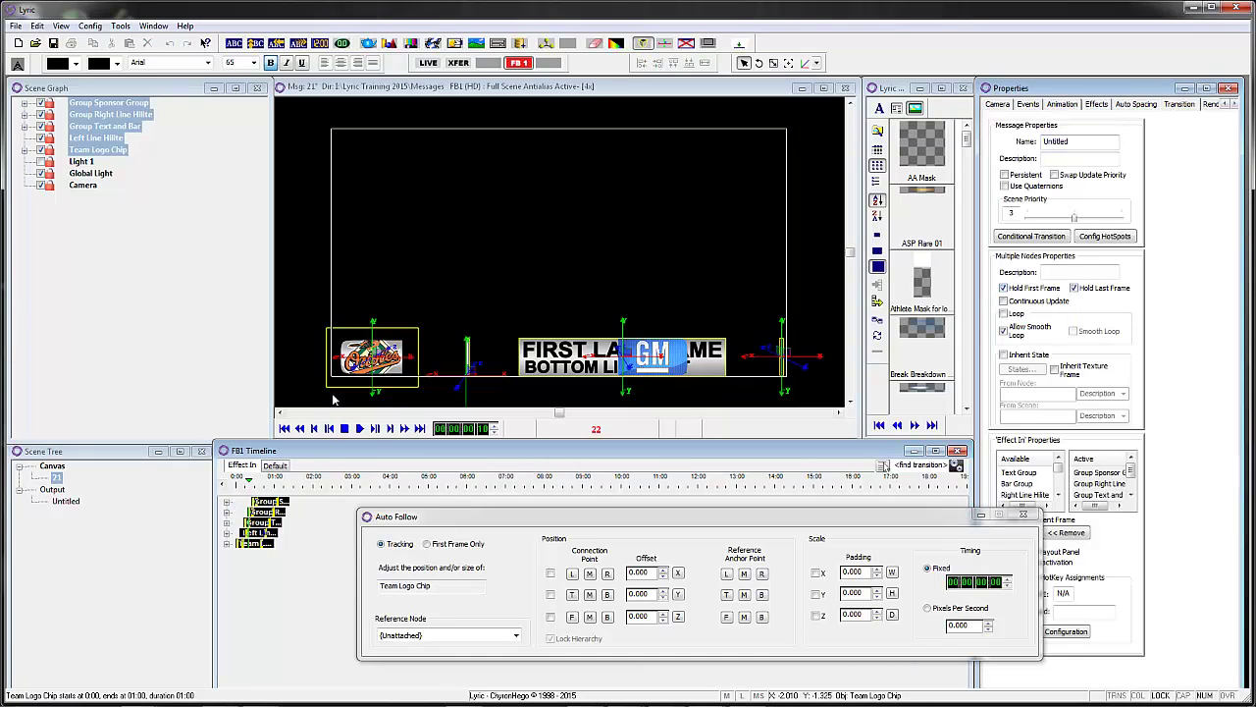
- Rewind and scrub the staggered build-in to 0:14, then switch back to the Default effect
click(285, 429)
click(283, 429)
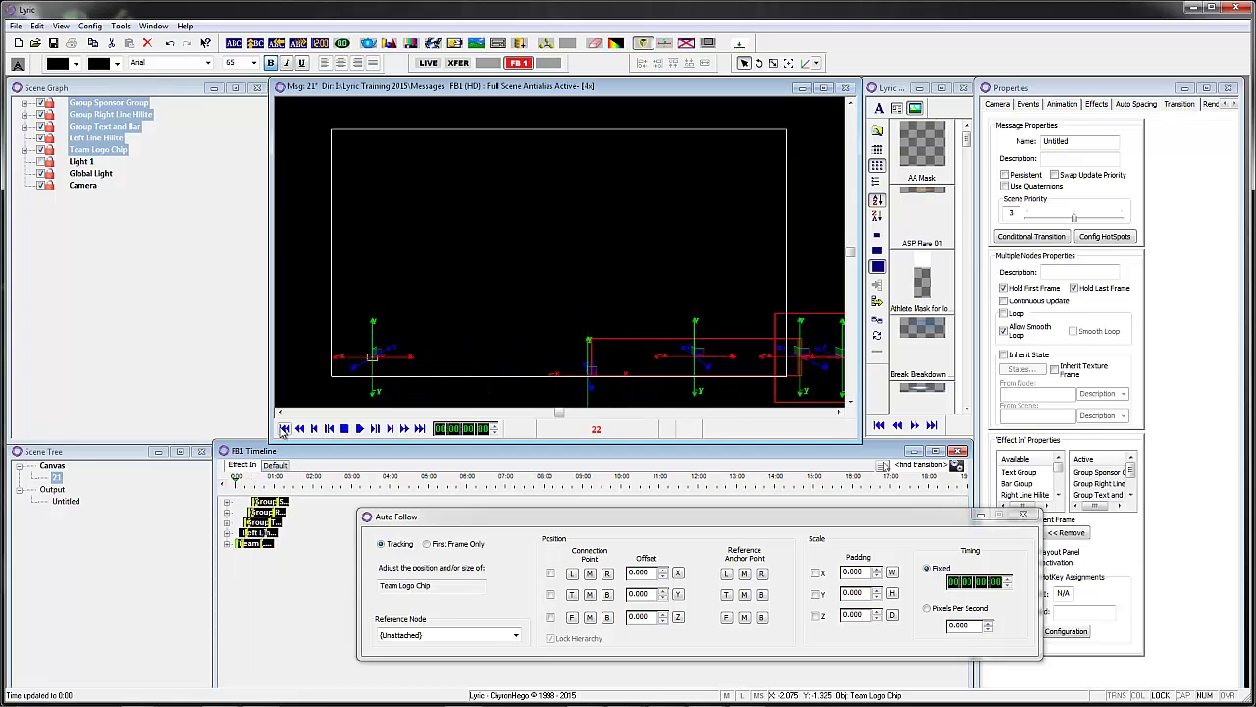
mouse_move(236, 486)
mouse_down()
mouse_move(280, 494)
mouse_move(236, 487)
mouse_up()
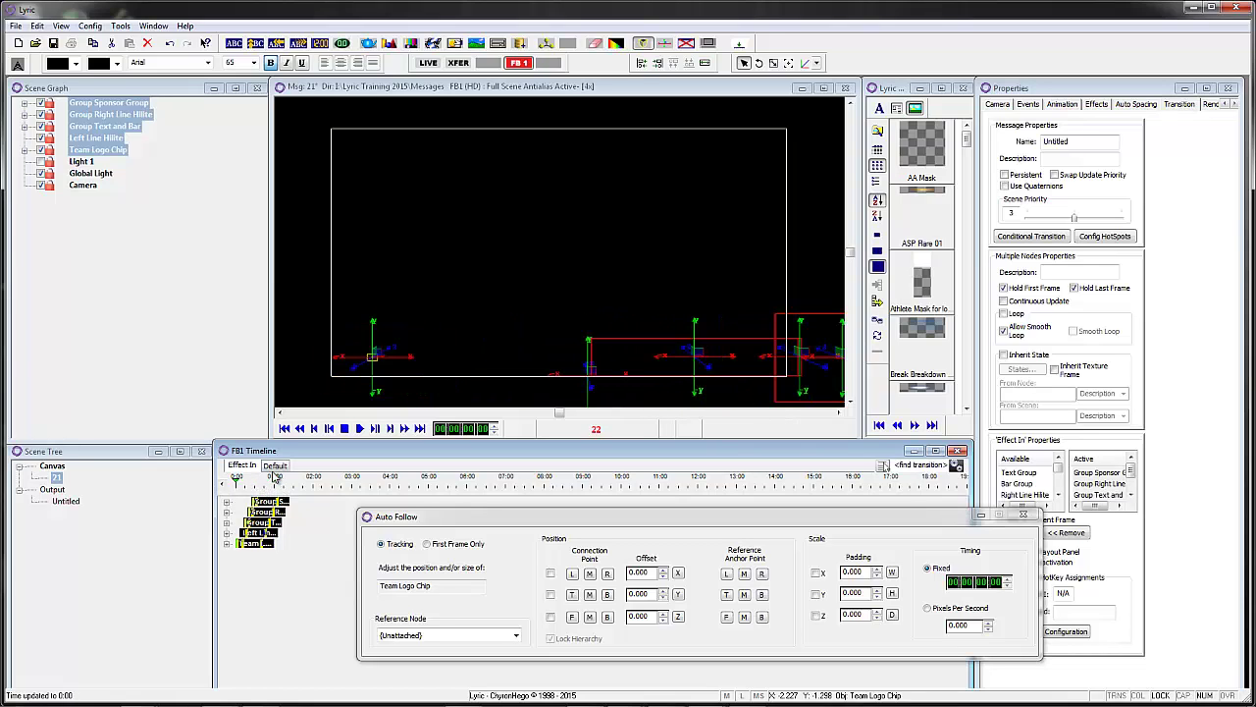
click(275, 465)
click(359, 88)
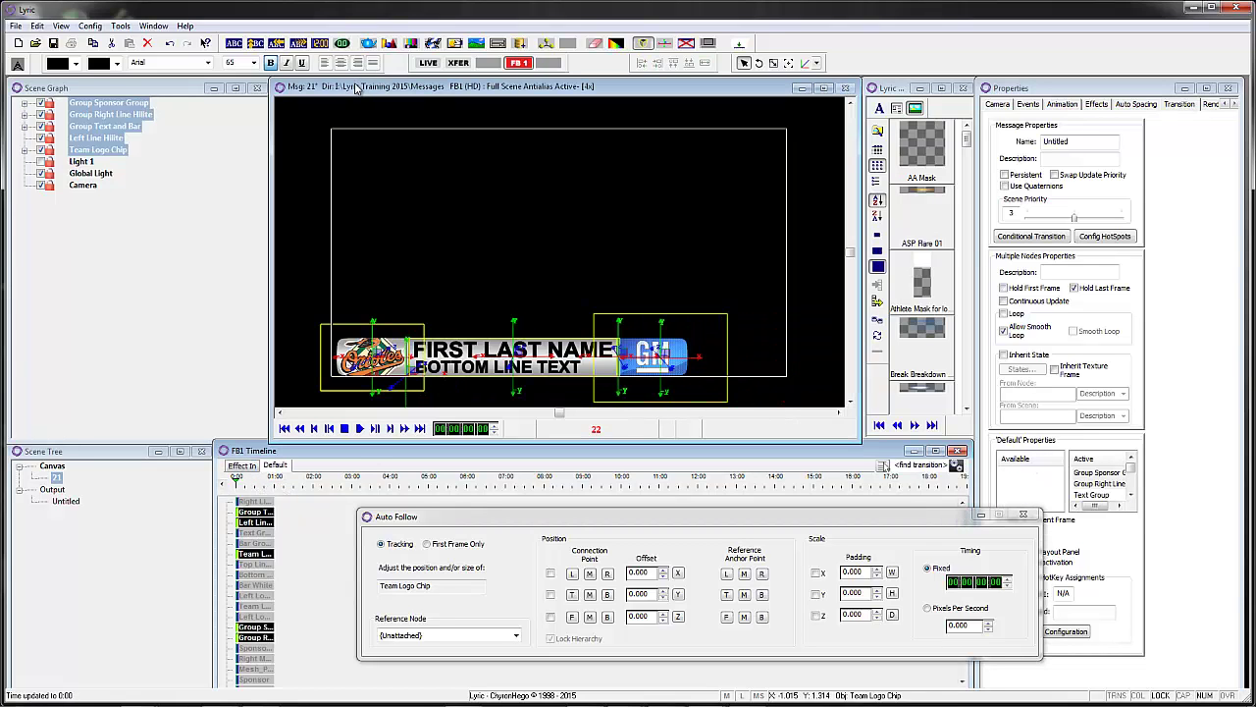
- Save the message over the existing file and clear the group selection
key(ctrl+s)
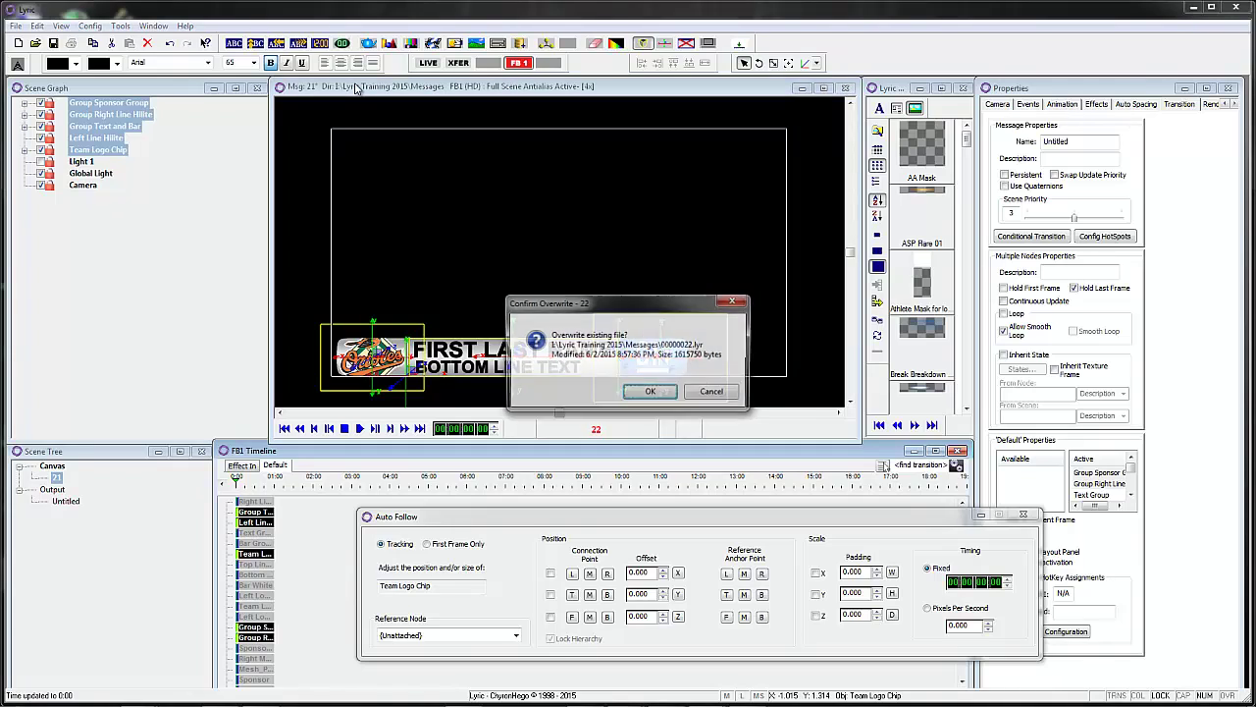
key(Return)
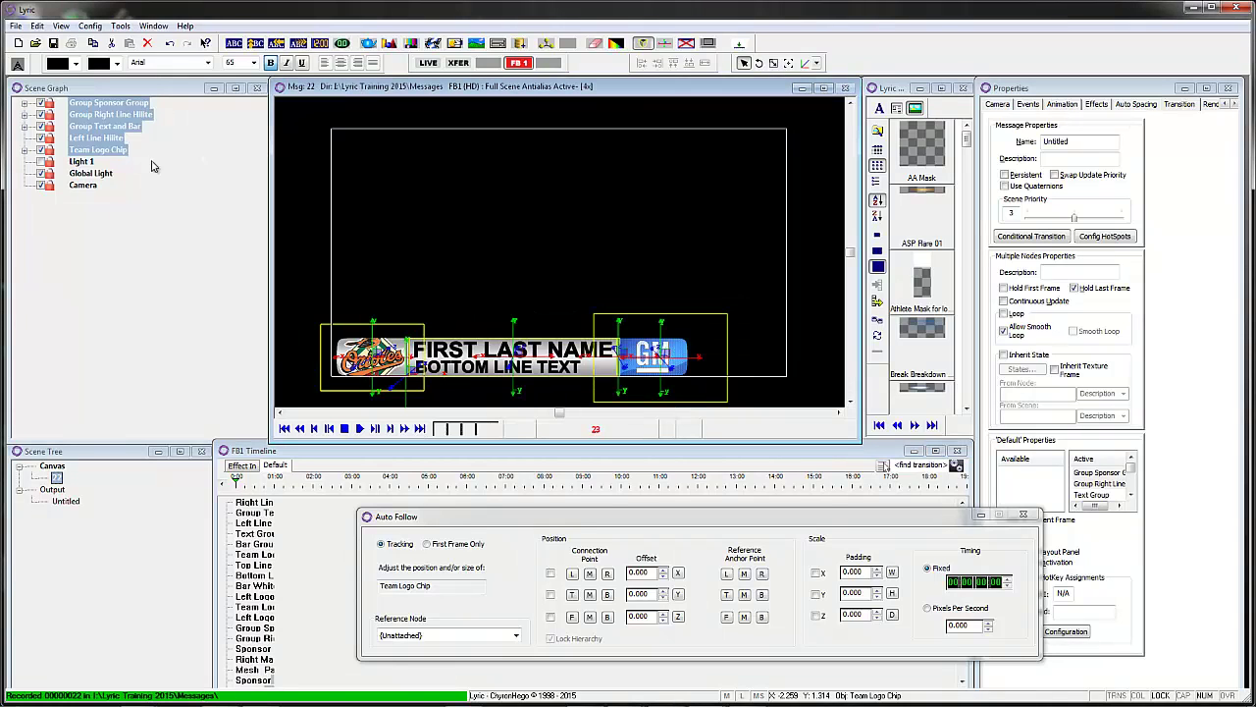
click(106, 177)
click(436, 91)
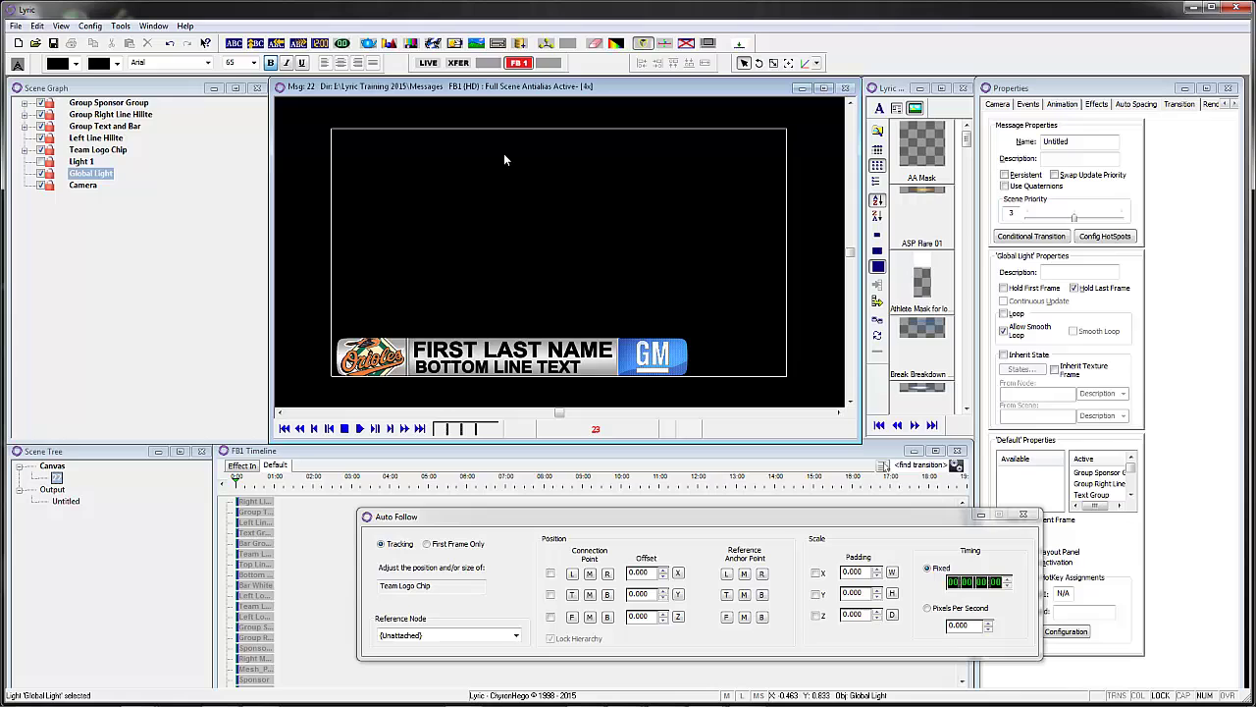
click(1022, 514)
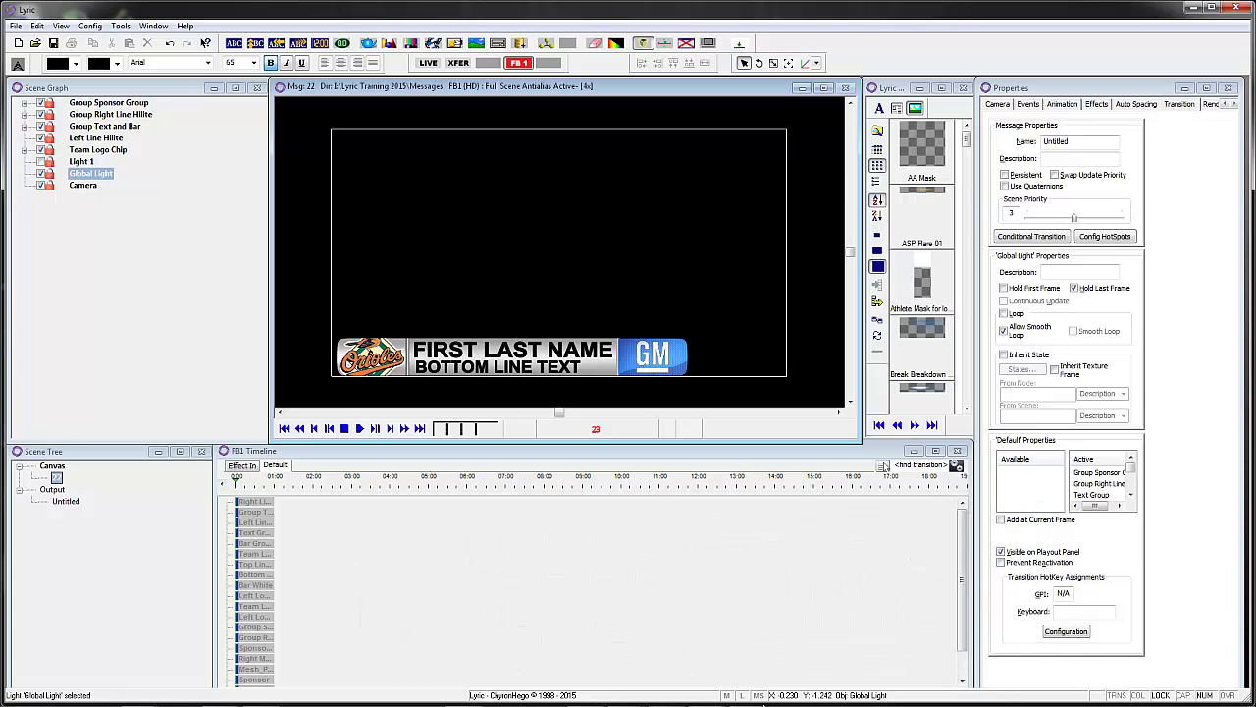
- Restore Frame Buffer 1, play the lower third out to it and read message 22 back
mouse_move(709, 694)
click(633, 626)
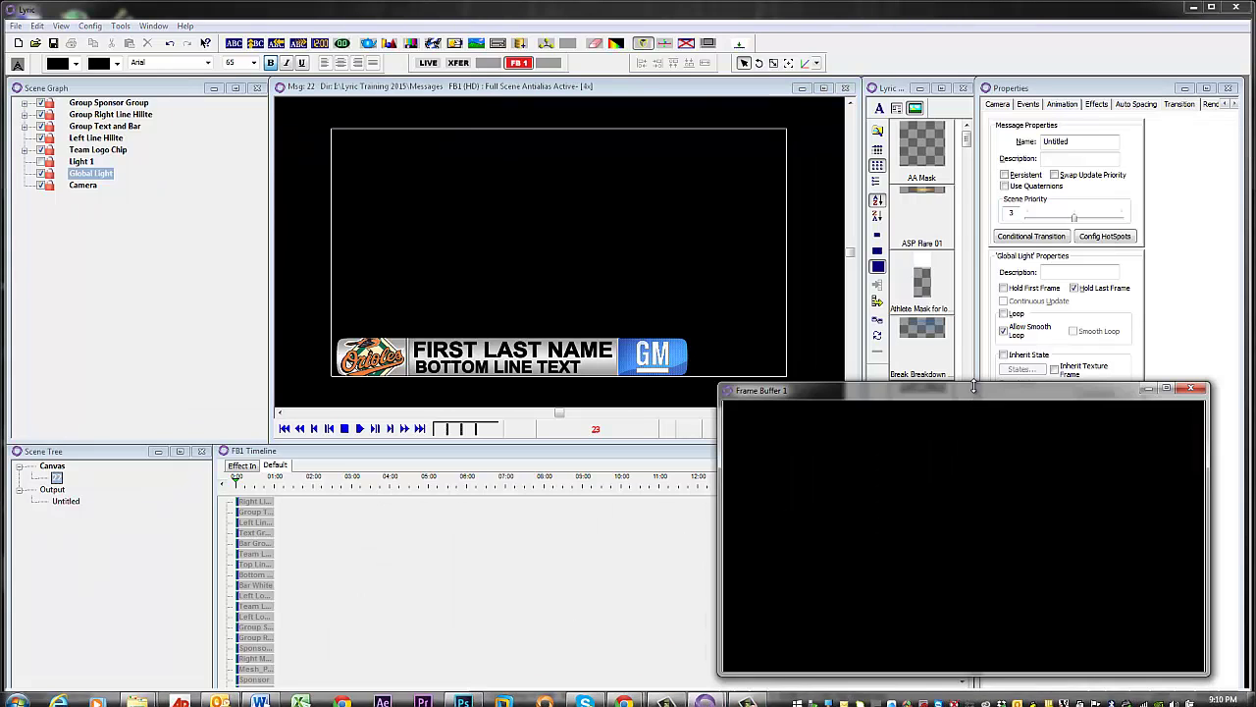
click(672, 96)
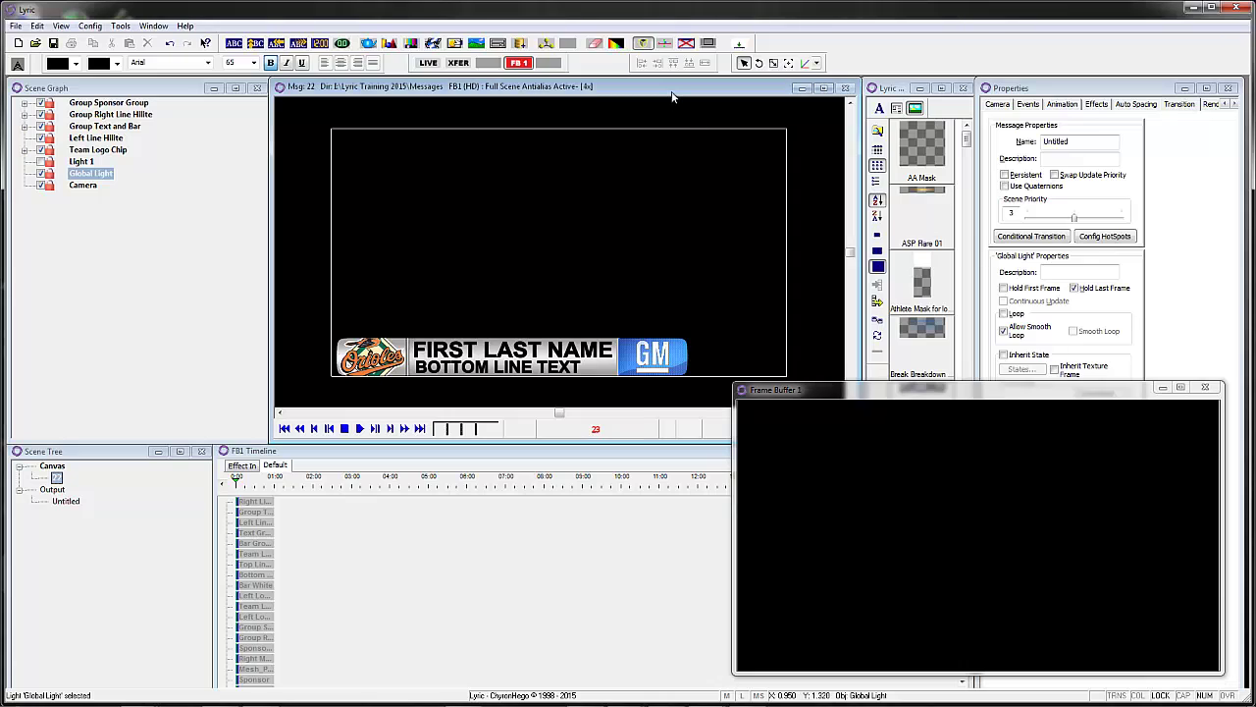
key(Tab)
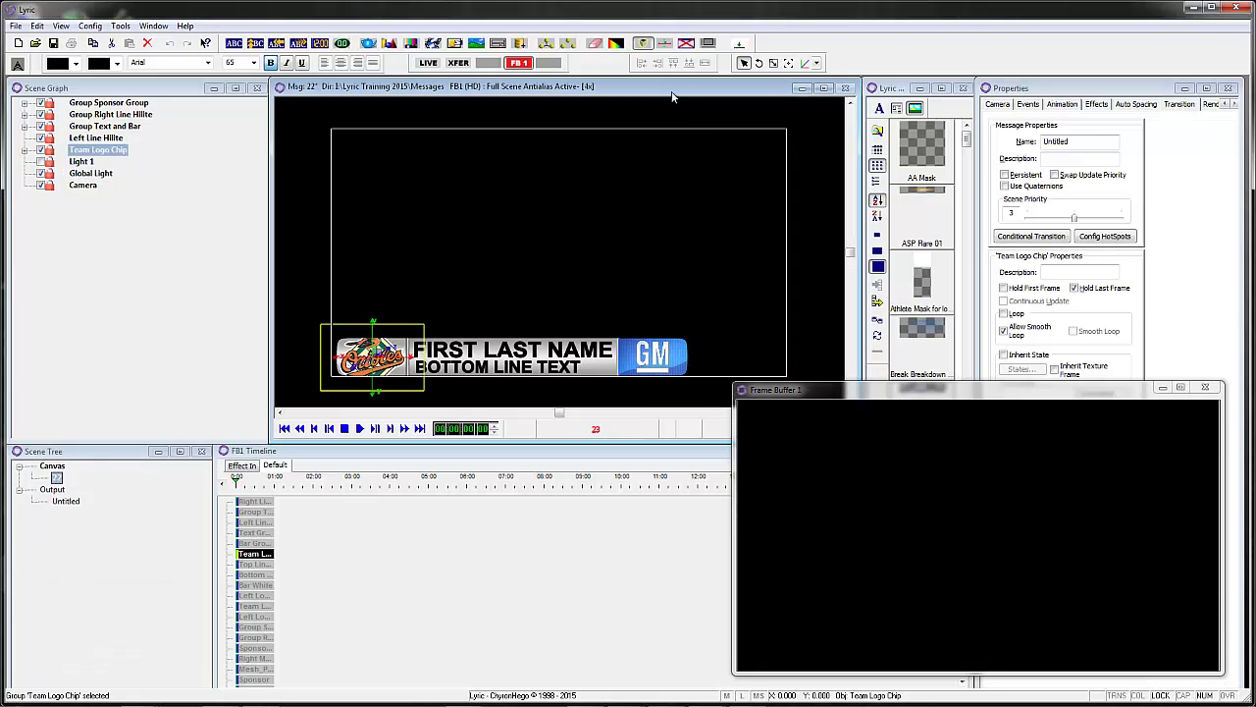
key(KP_Enter)
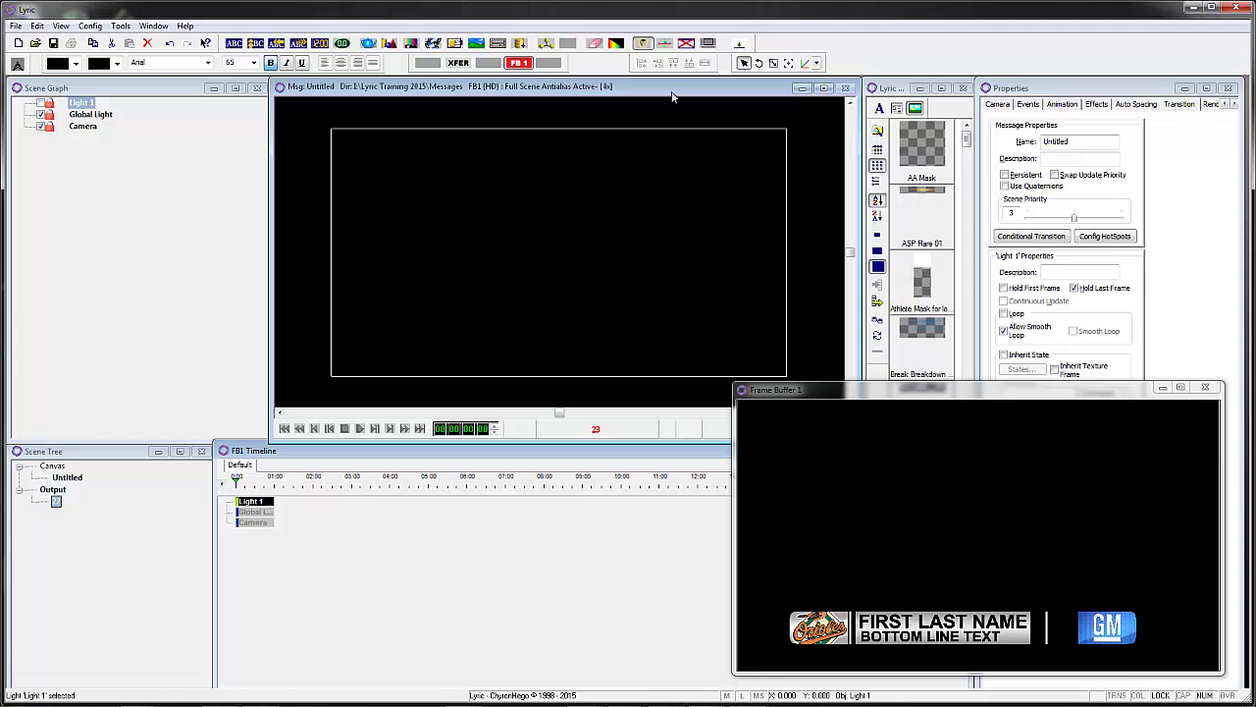
key(KP_Multiply)
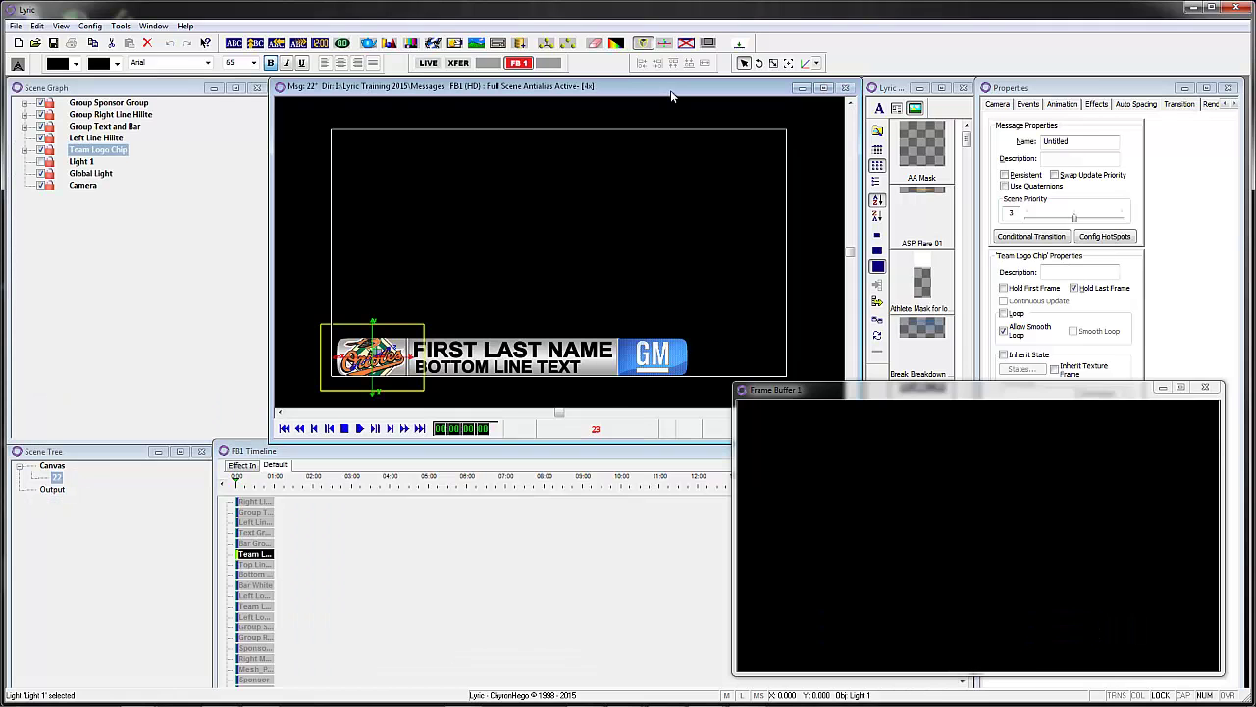
key(Tab)
key(Tab)
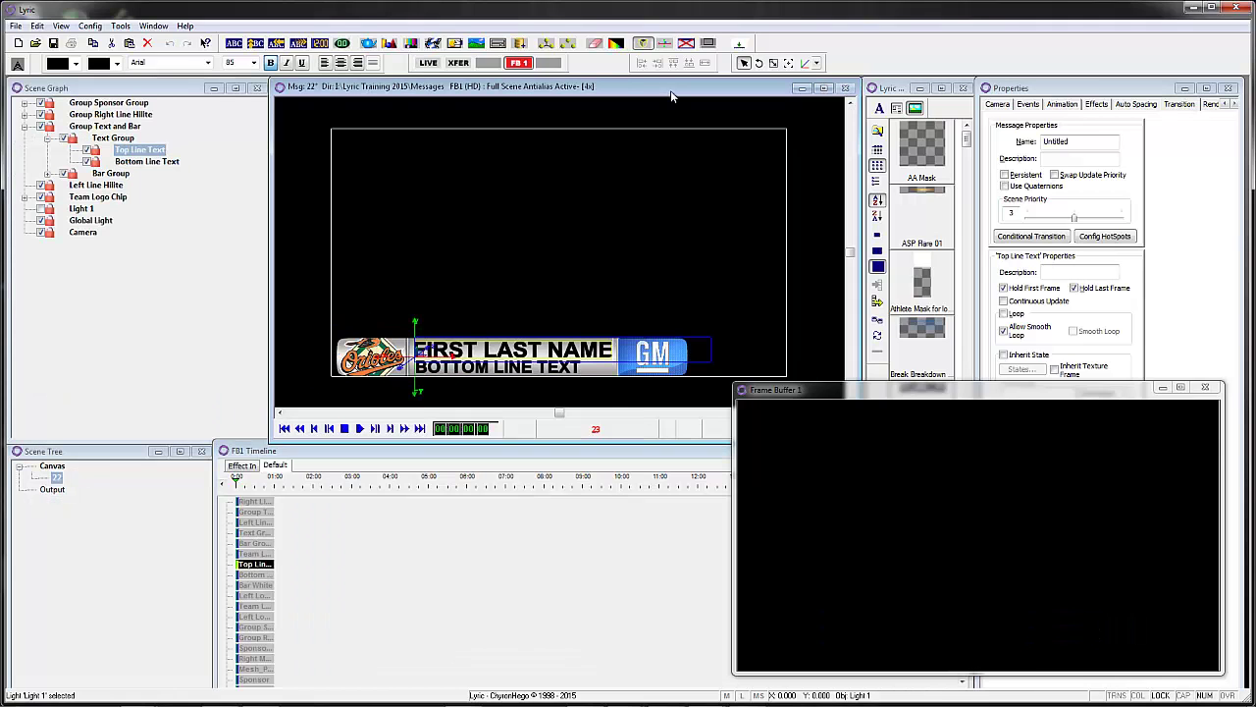
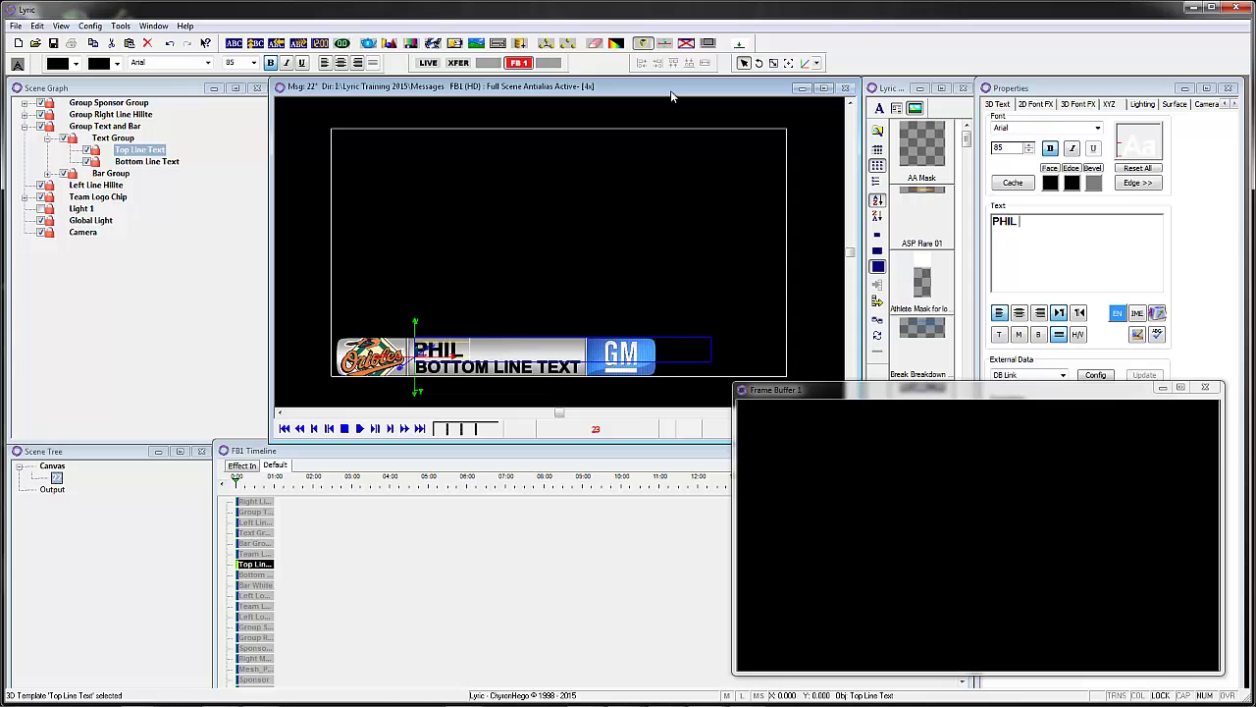
- Enter the person's first and last name in the line fields and play the lower third to the frame buffer
key(Tab)
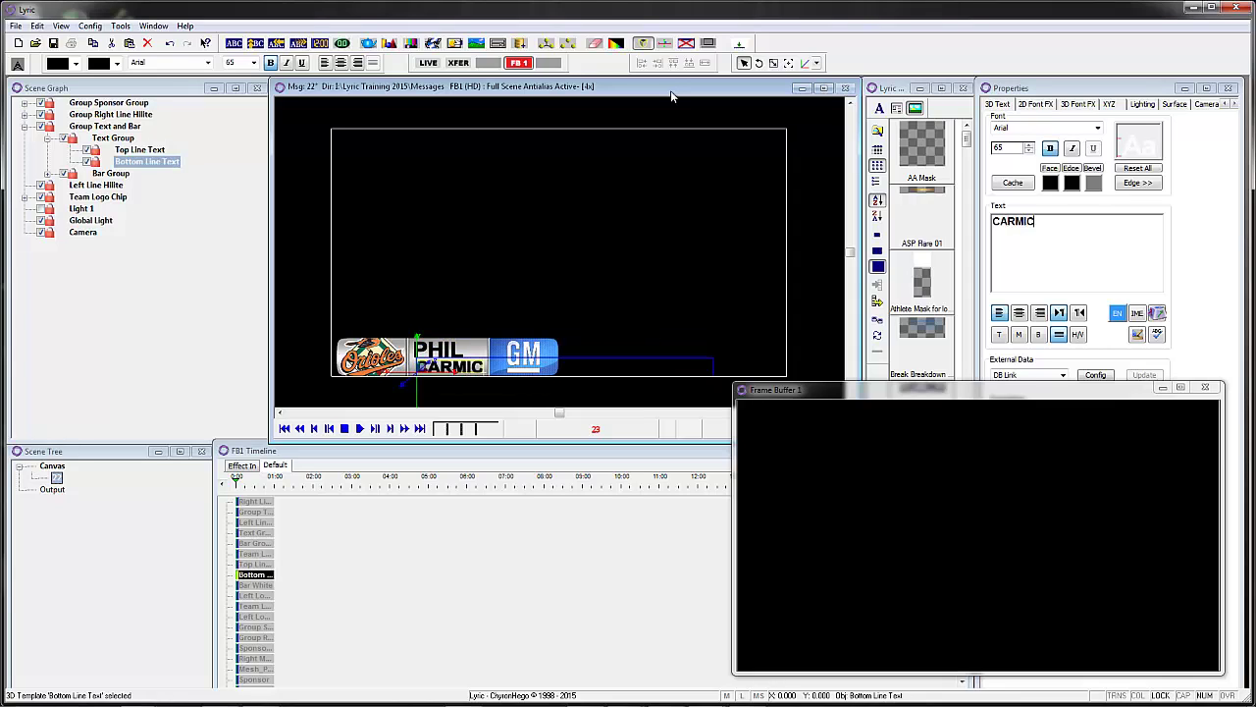
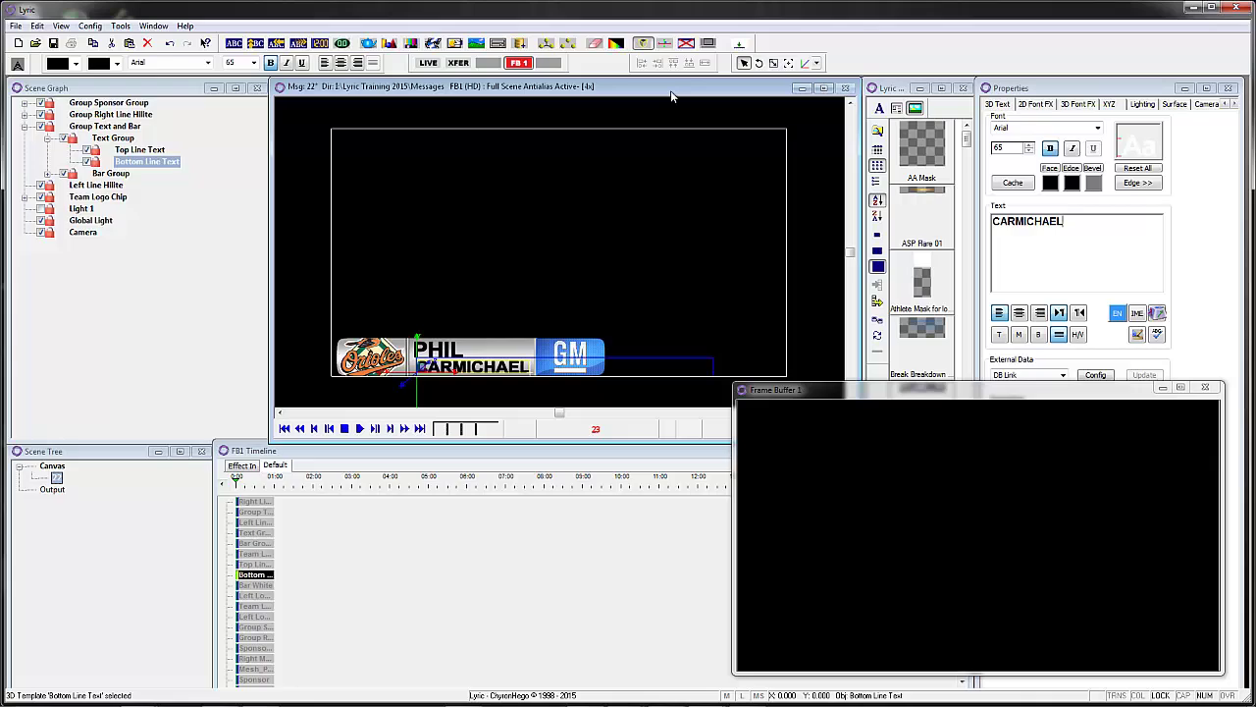
key(F12)
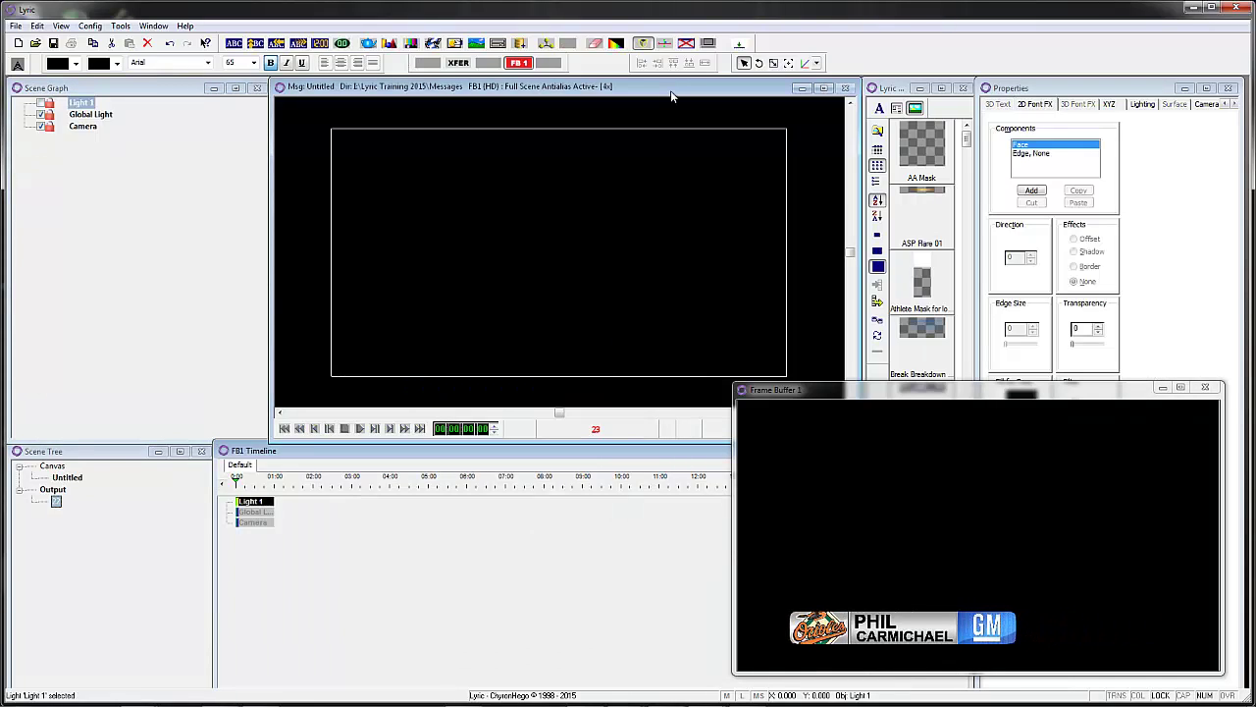
- Reload message 22 and retype the person's surname, correcting the typo
key(F9)
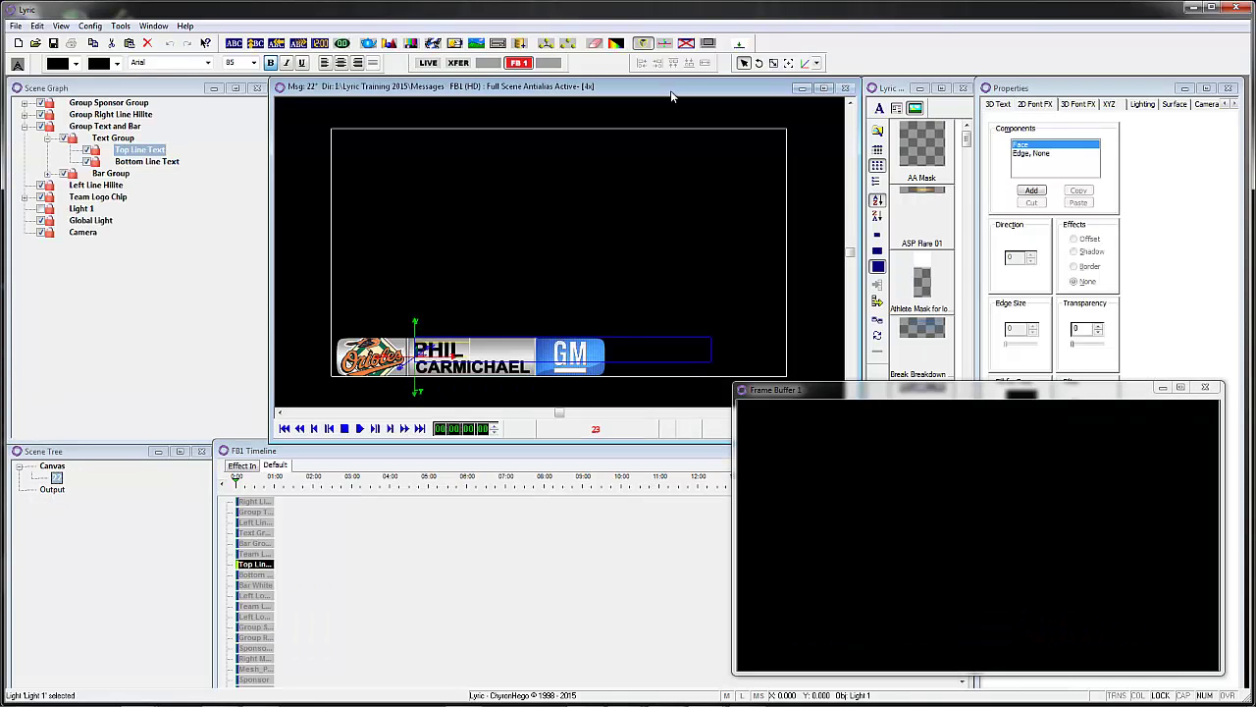
text(CARM)
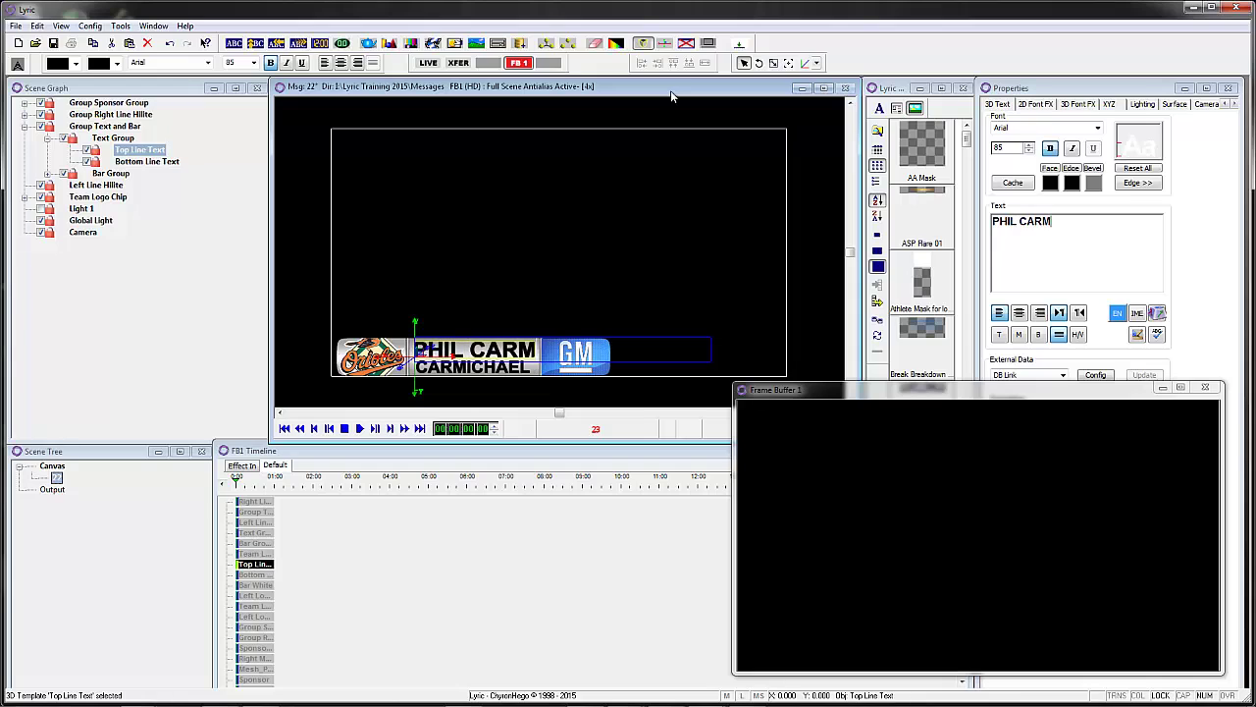
text(IHCAE)
key(BackSpace)
key(BackSpace)
key(BackSpace)
- Set the bottom line to CHYRONHEGO SPORTS SUPER, play it out, and reload message 22
key(BackSpace)
text(C)
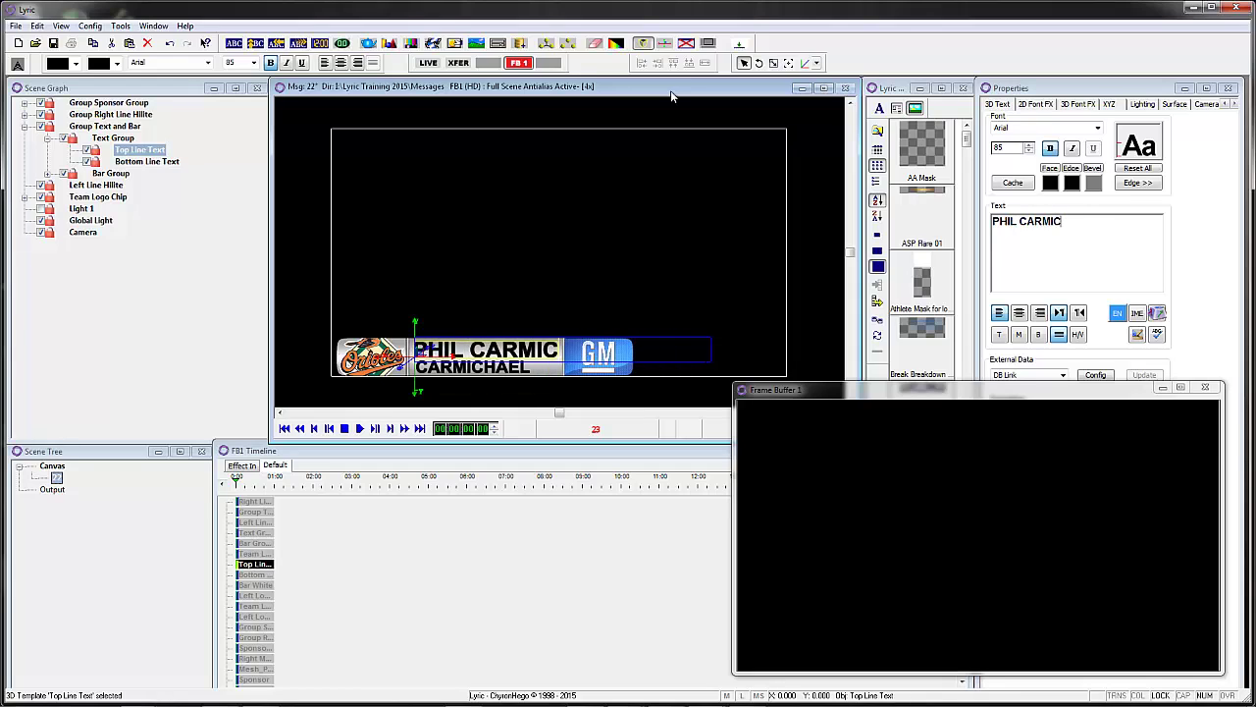
text(HAEL)
key(Tab)
key(BackSpace)
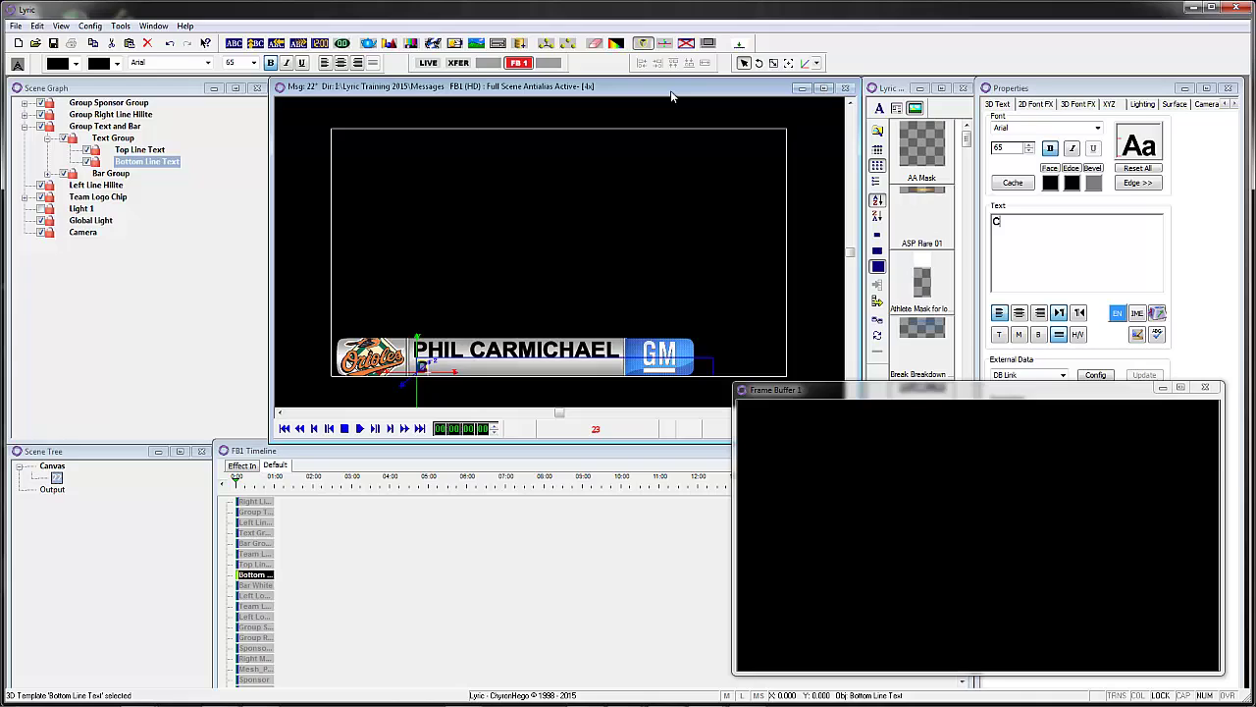
text(CHYRONHEGO SPOR)
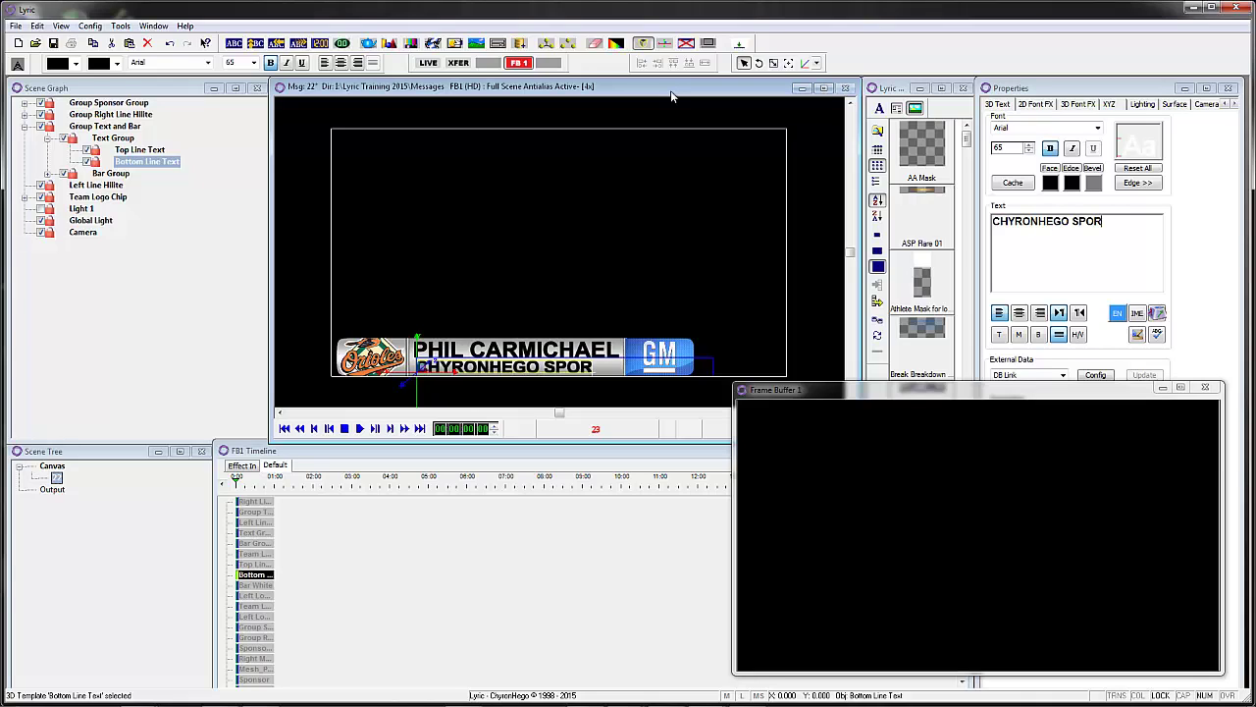
text(TS SUPER)
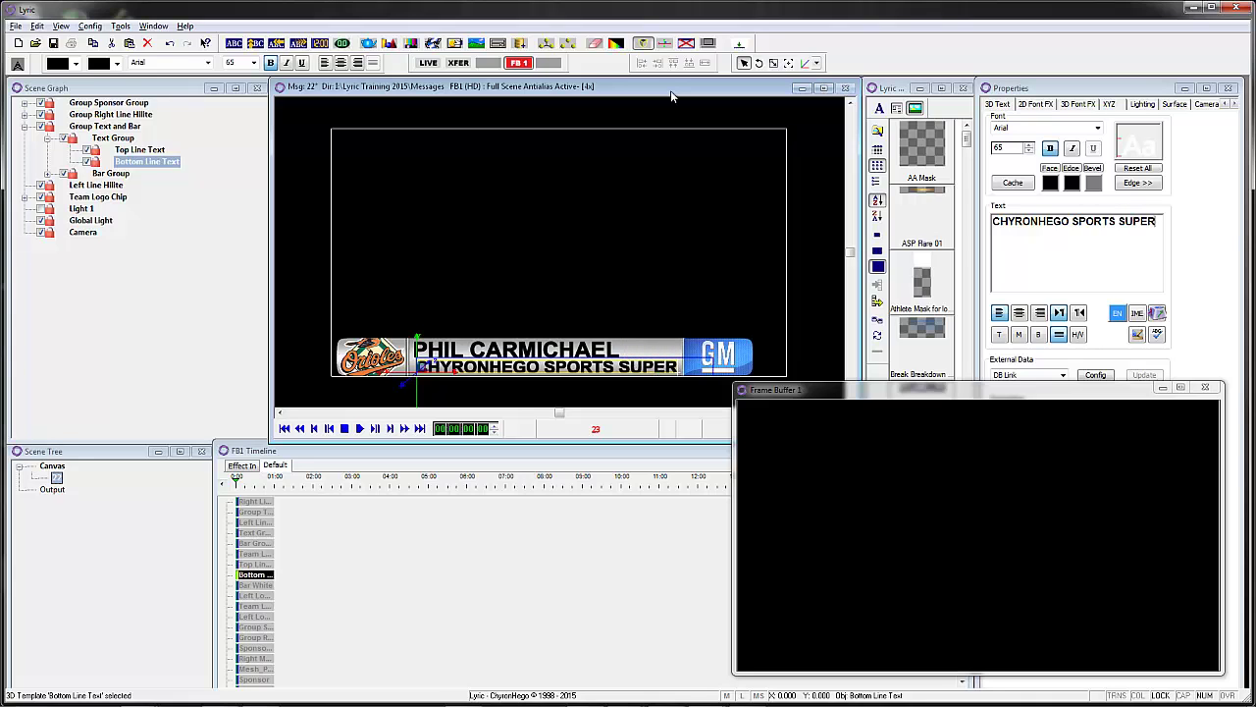
key(F10)
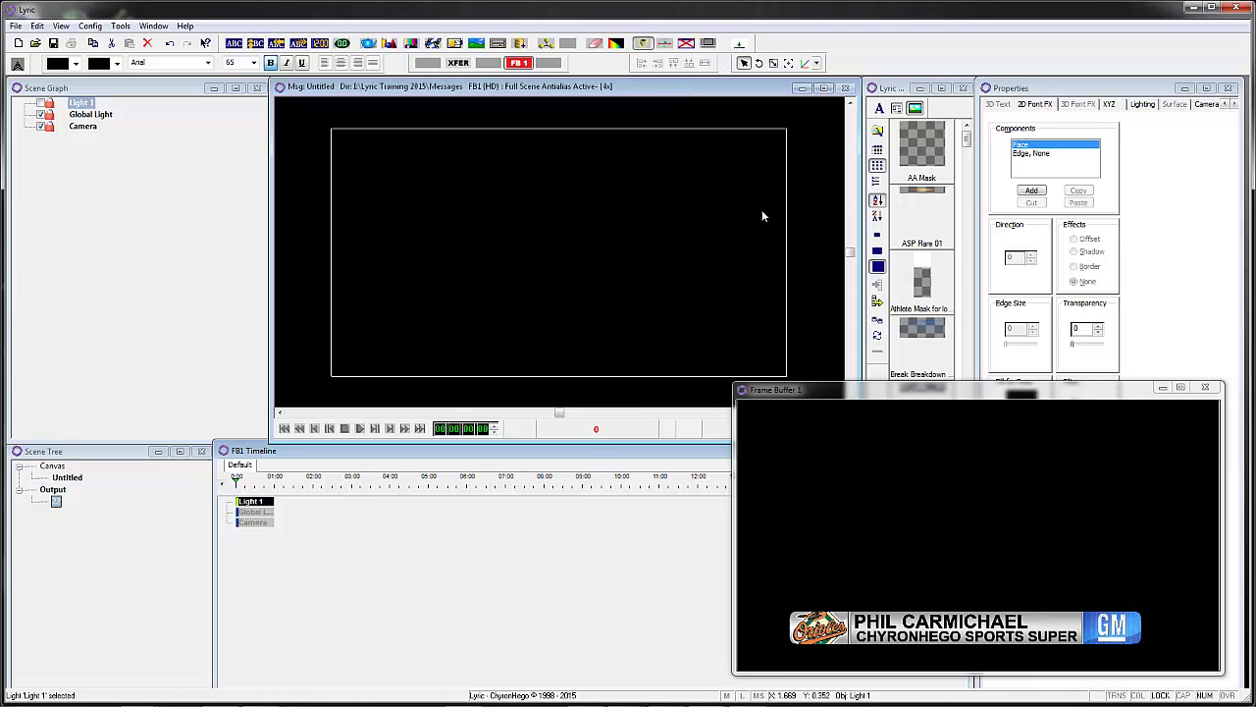
key(2)
key(2)
key(Return)
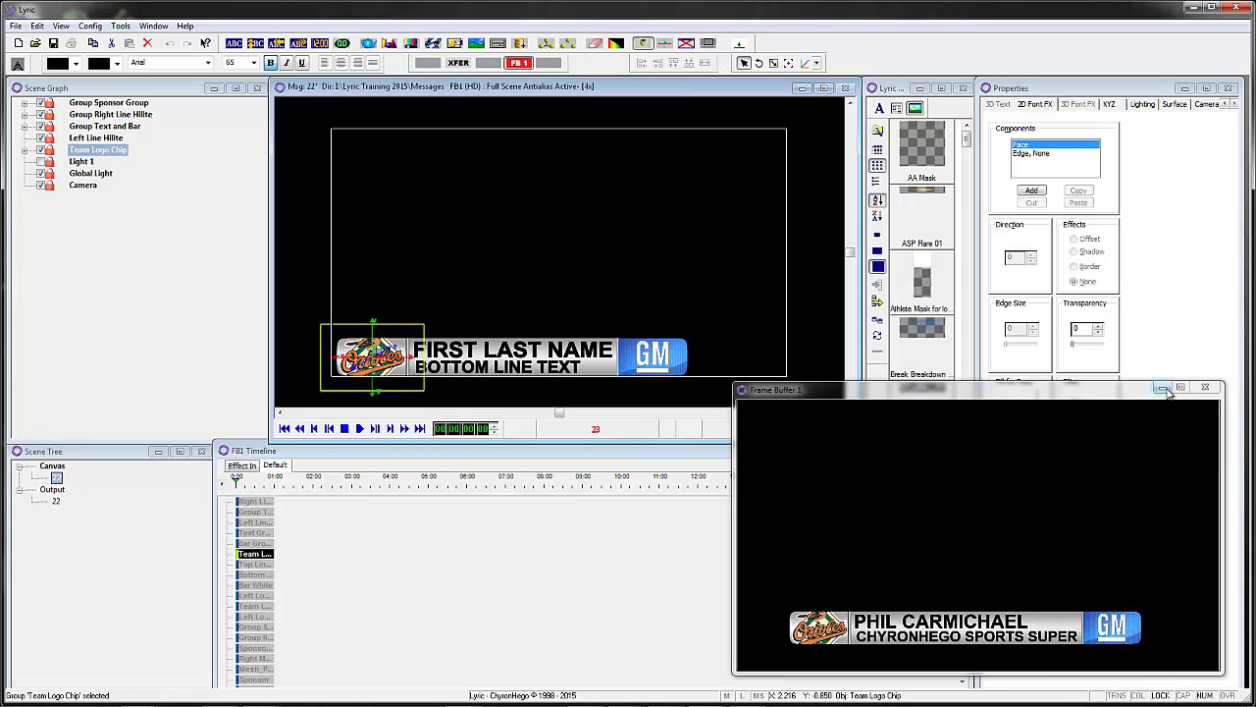
- Close Frame Buffer 1 and bring up Auto Follow settings for the Sponsor Group
click(1163, 387)
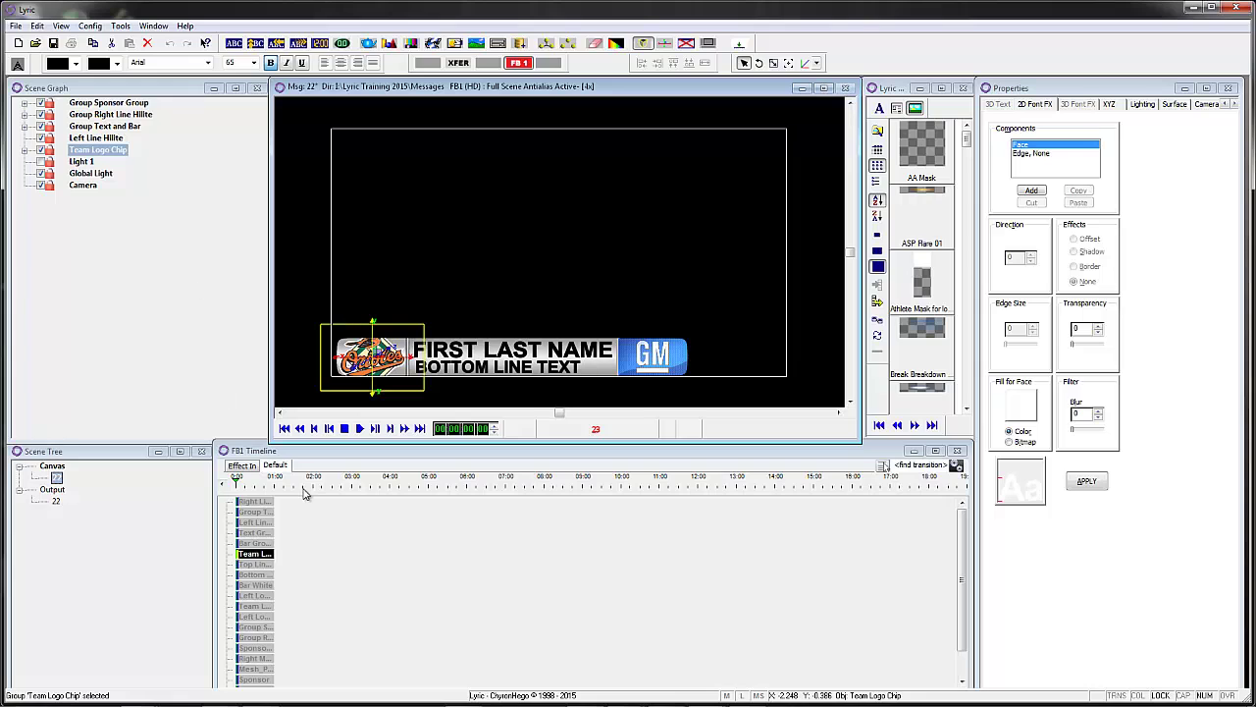
click(241, 478)
right_click(131, 106)
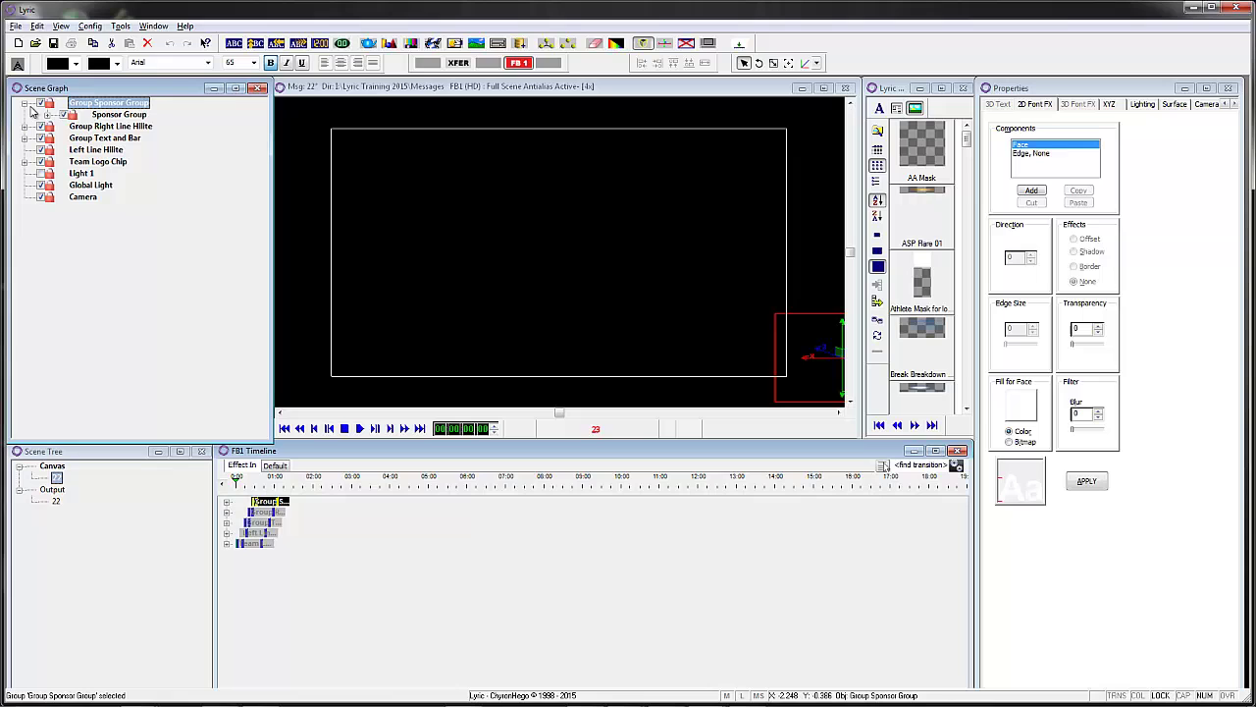
right_click(115, 118)
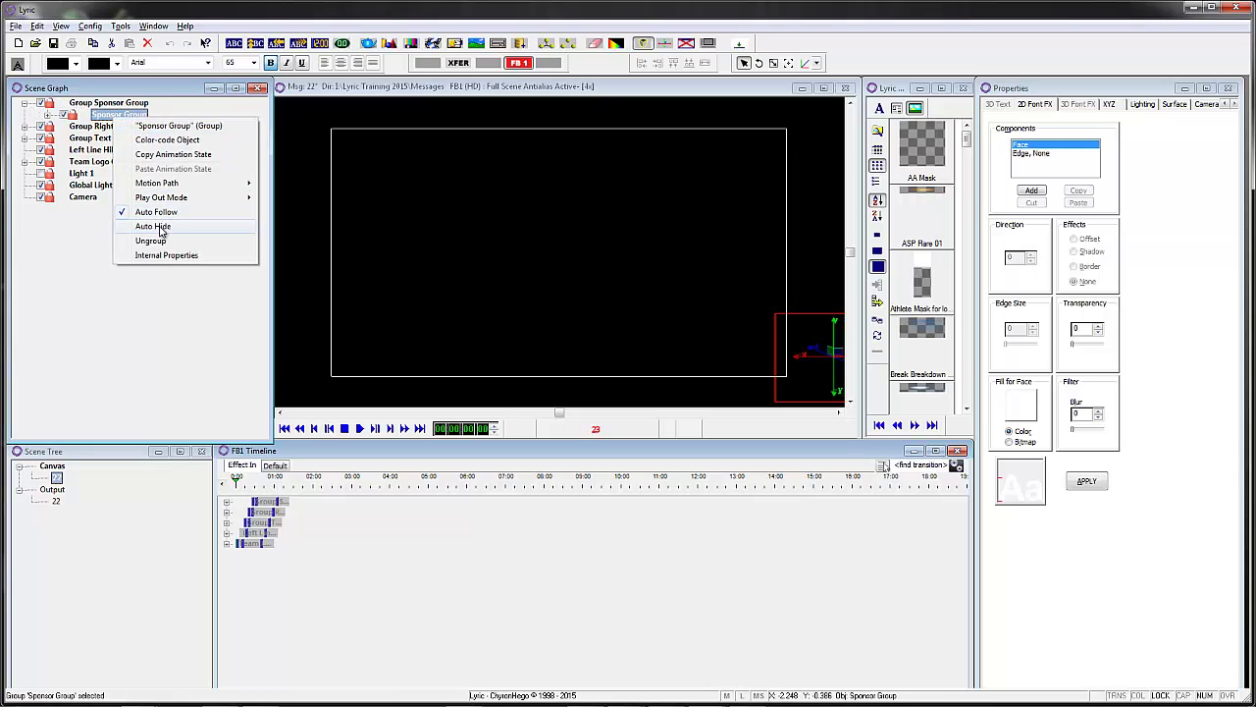
click(162, 215)
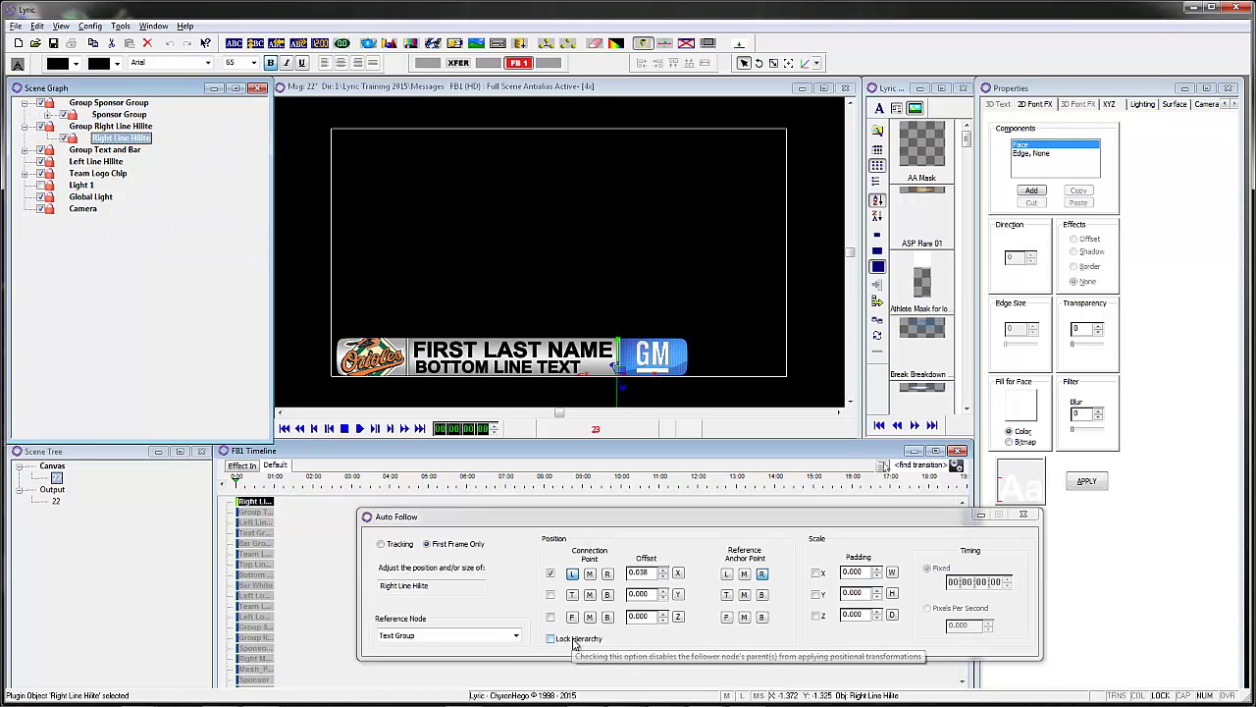
- Set Sponsor Group to follow on first frame only, then inspect Group Sponsor Group and Camera
click(116, 117)
click(427, 544)
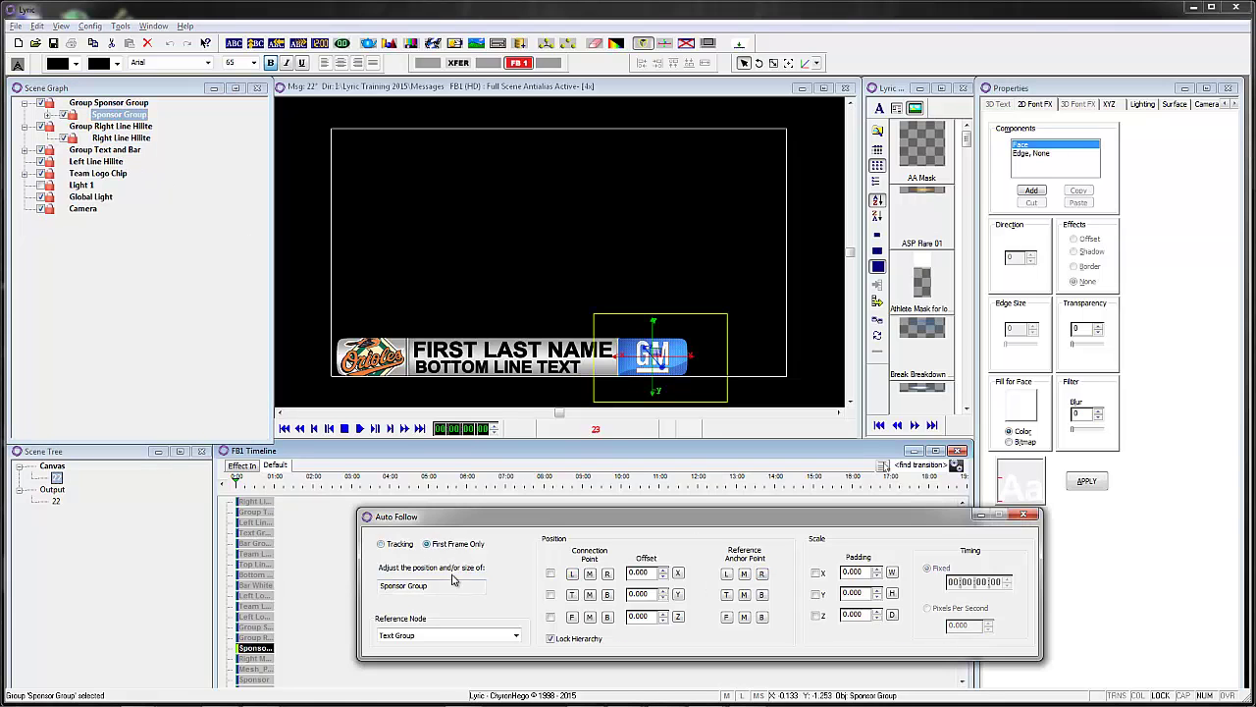
click(94, 104)
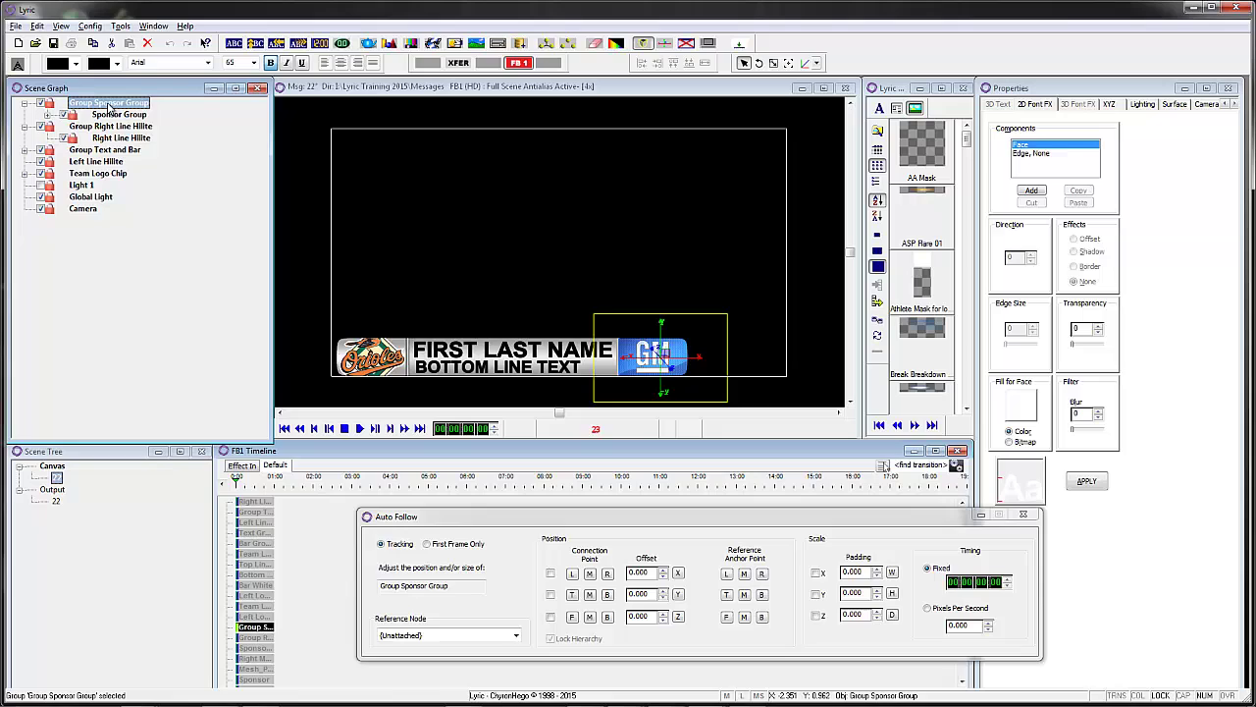
click(25, 103)
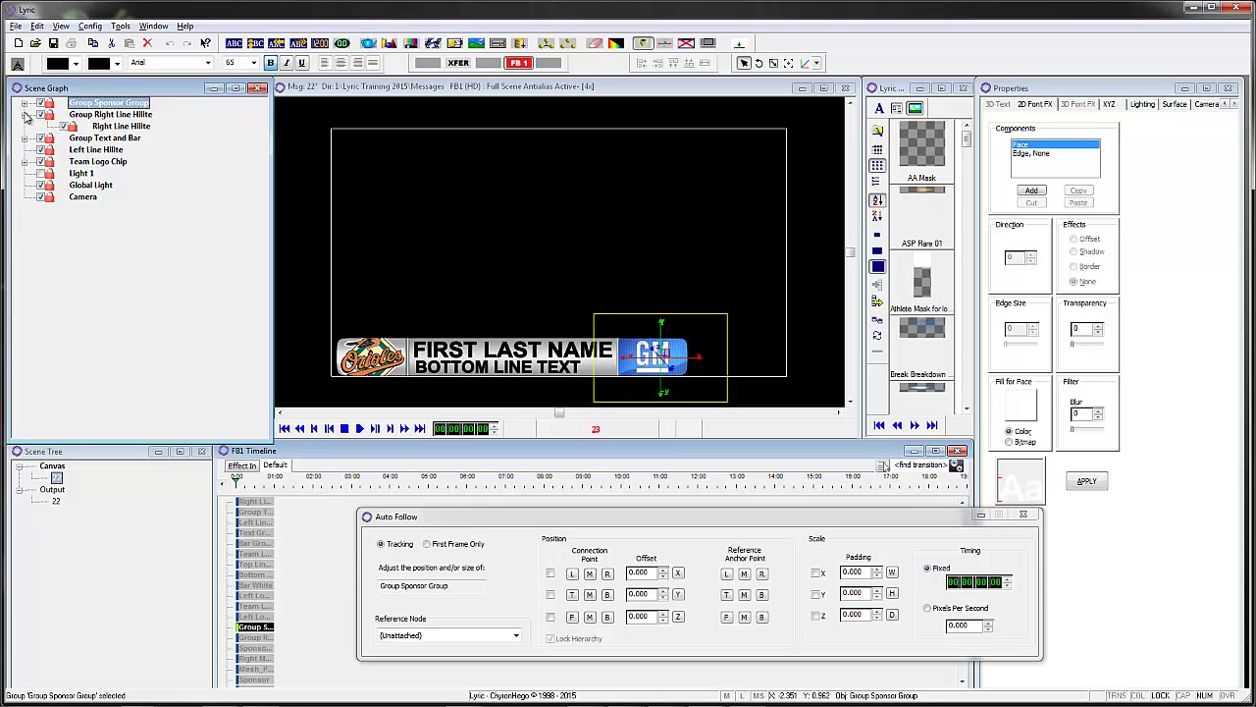
click(24, 115)
click(84, 185)
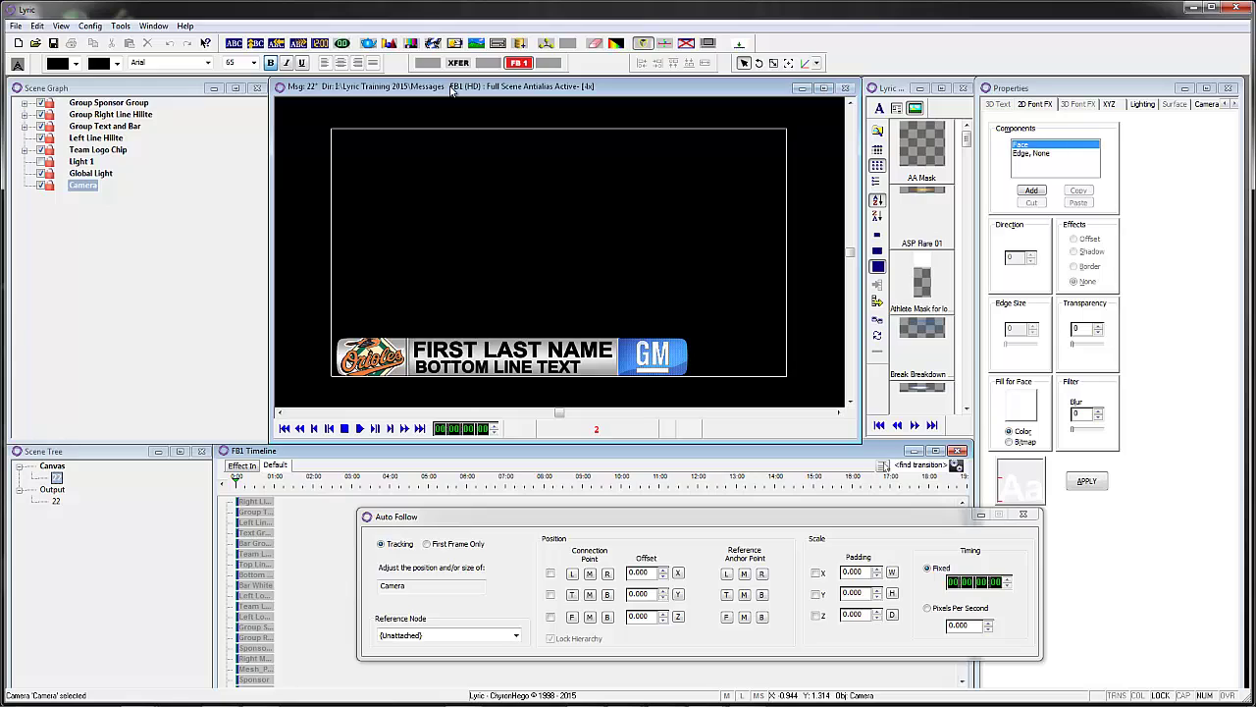
- Save message 22, overwriting the existing 00000022.lyr file
key(ctrl+s)
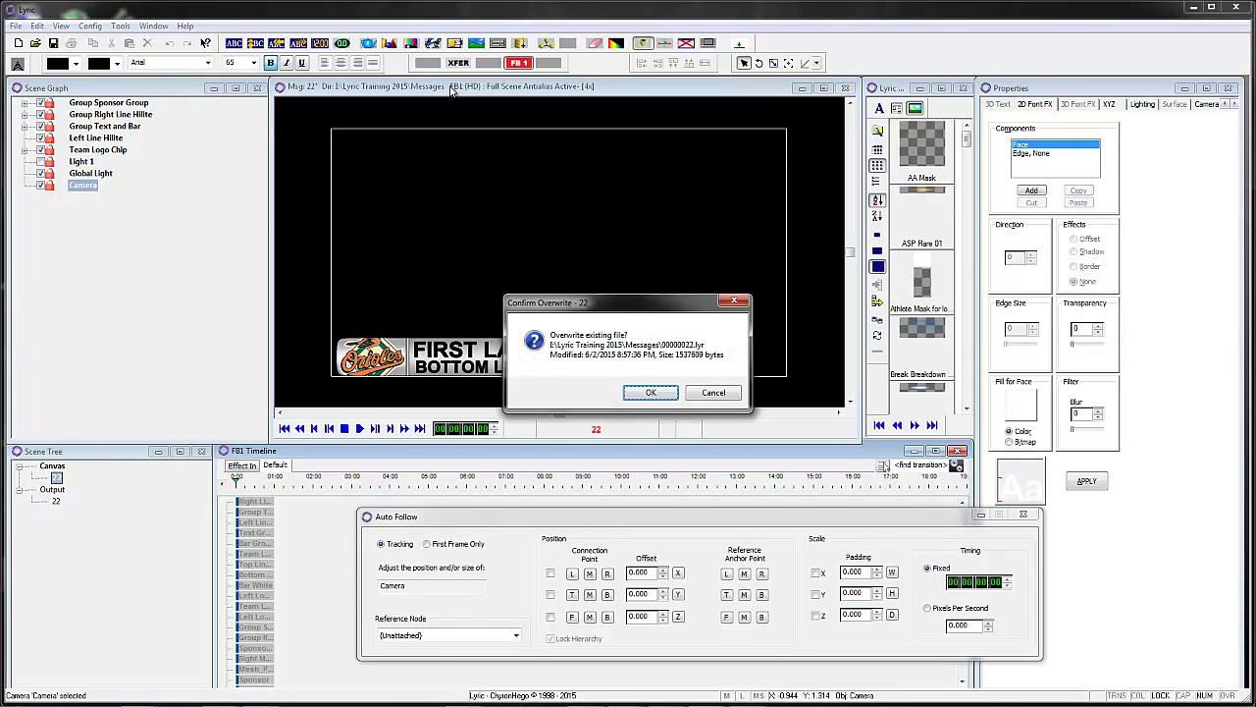
key(Return)
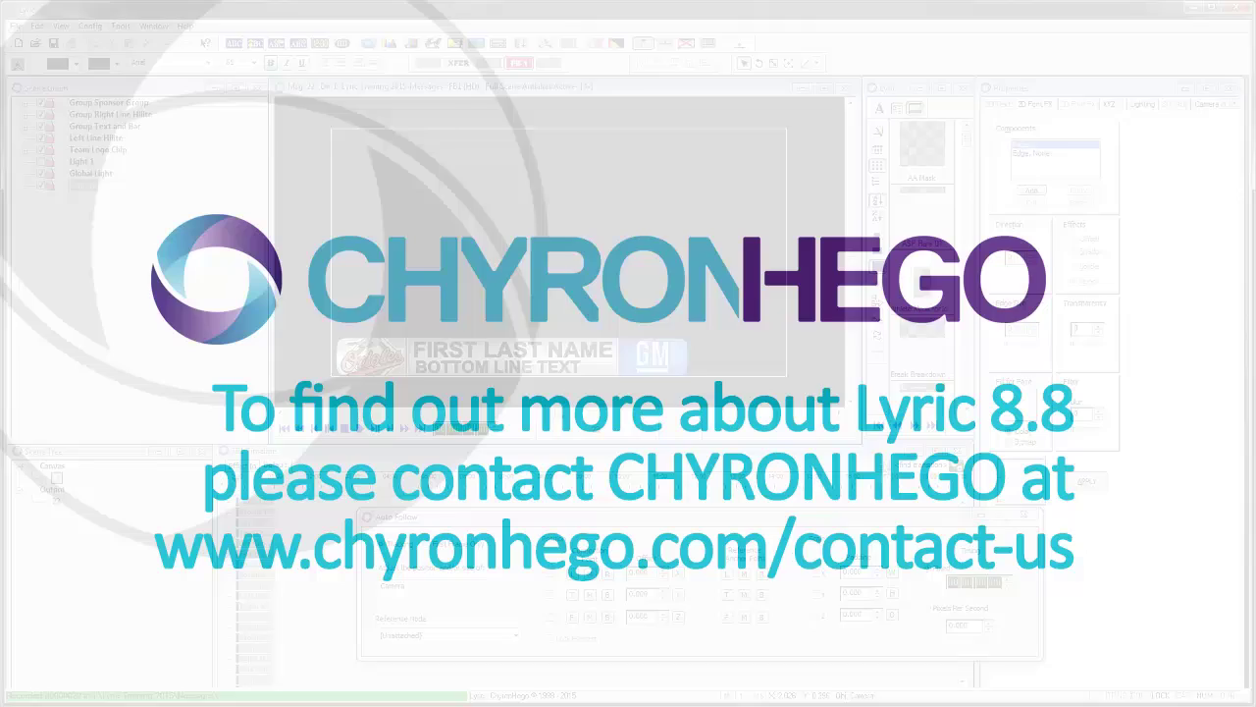